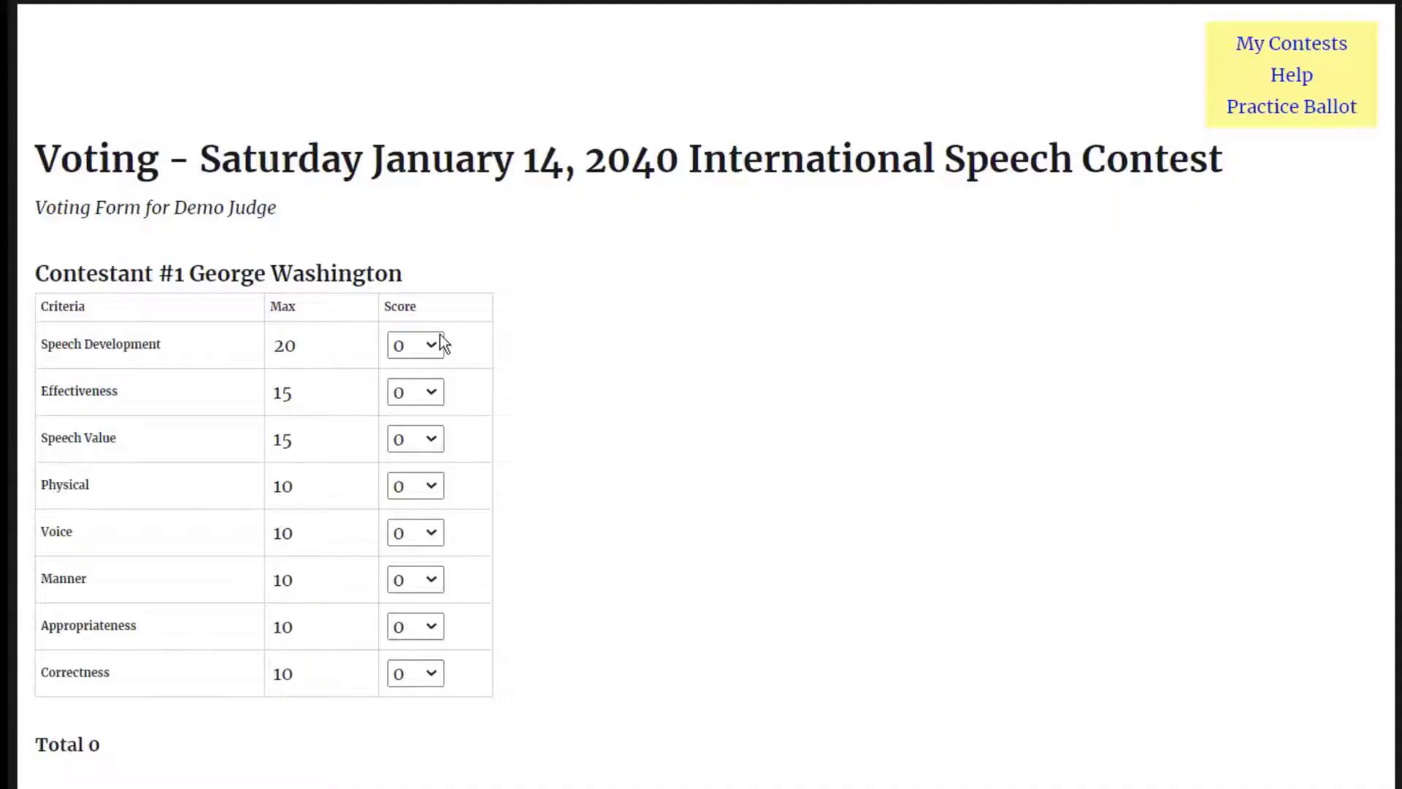
Step: Score contestant #1 with Speech Development 10, Effectiveness 13, Speech Value 9 and Physical 6
left_click(442, 345)
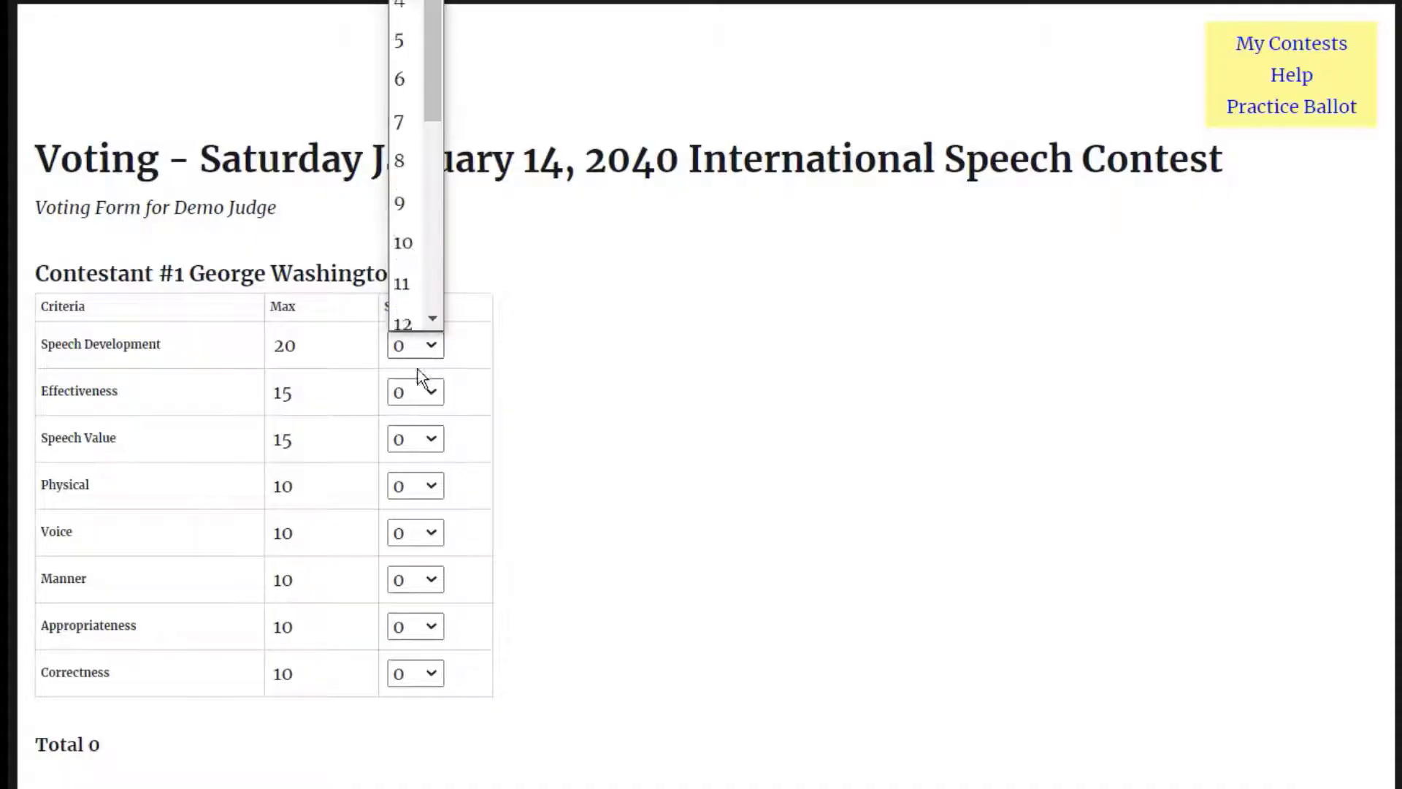
left_click(411, 232)
left_click(413, 394)
left_click(406, 281)
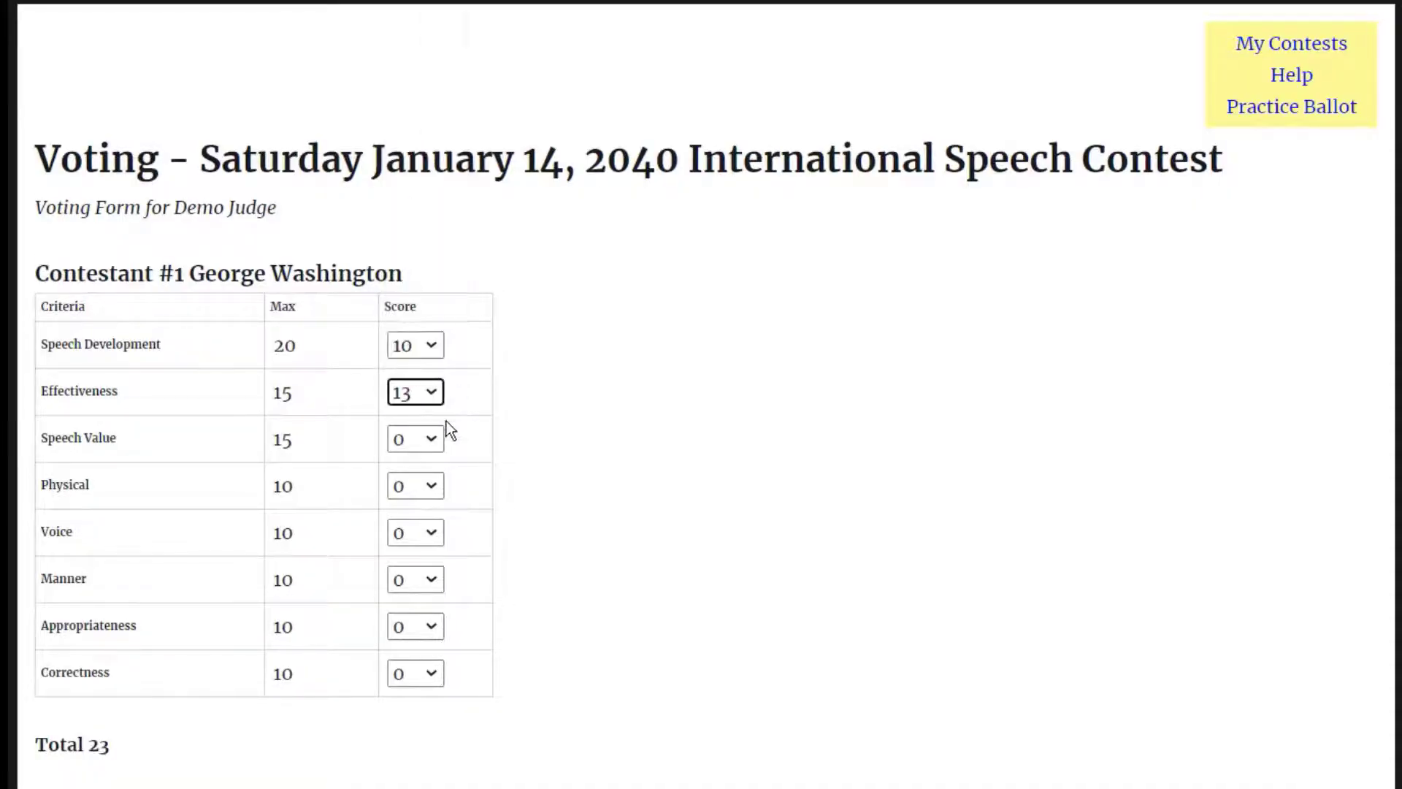
left_click(431, 439)
left_click(401, 191)
left_click(409, 486)
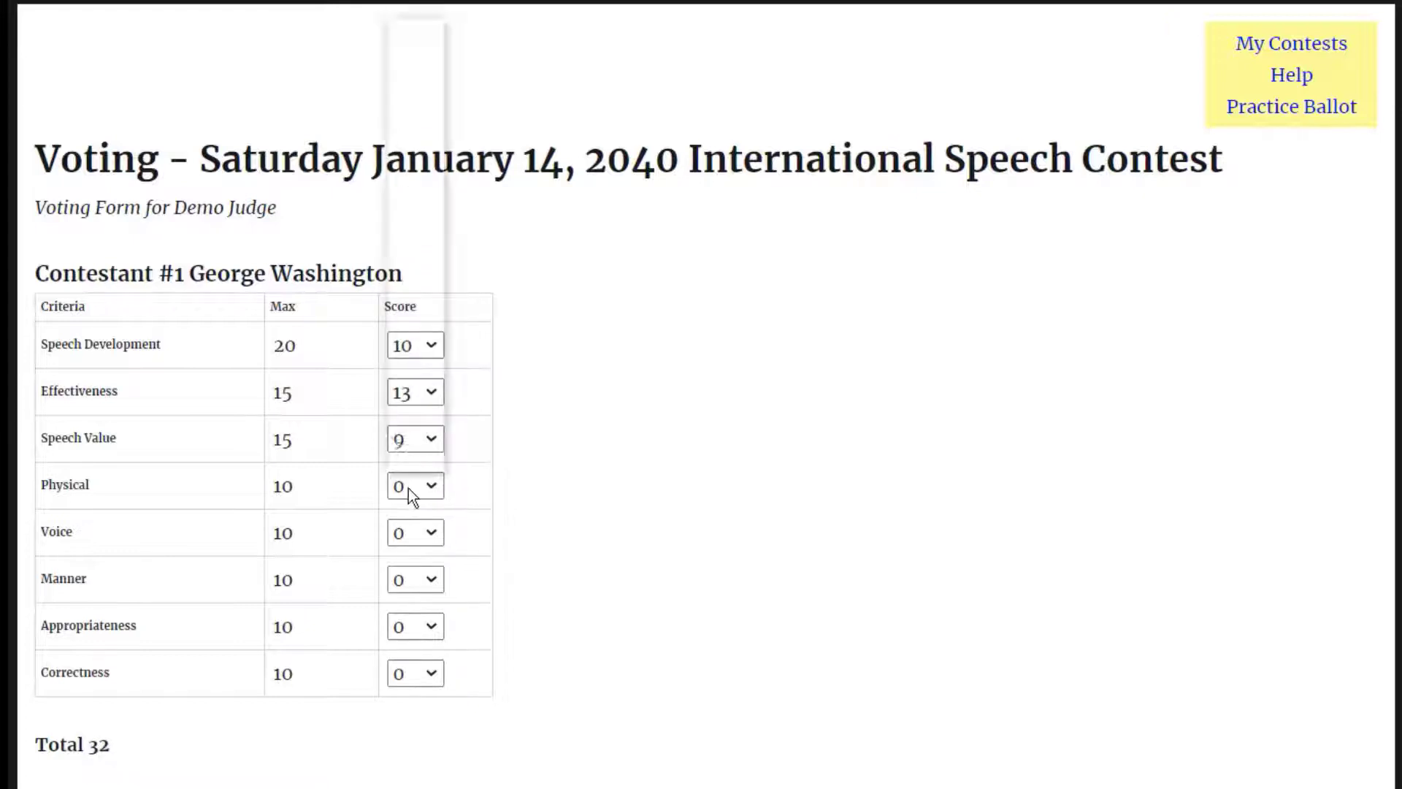
left_click(406, 273)
Step: Score contestant #1 with Voice 6, Manner 7 and Appropriateness 8, and open the Correctness score choices
left_click(414, 535)
left_click(401, 334)
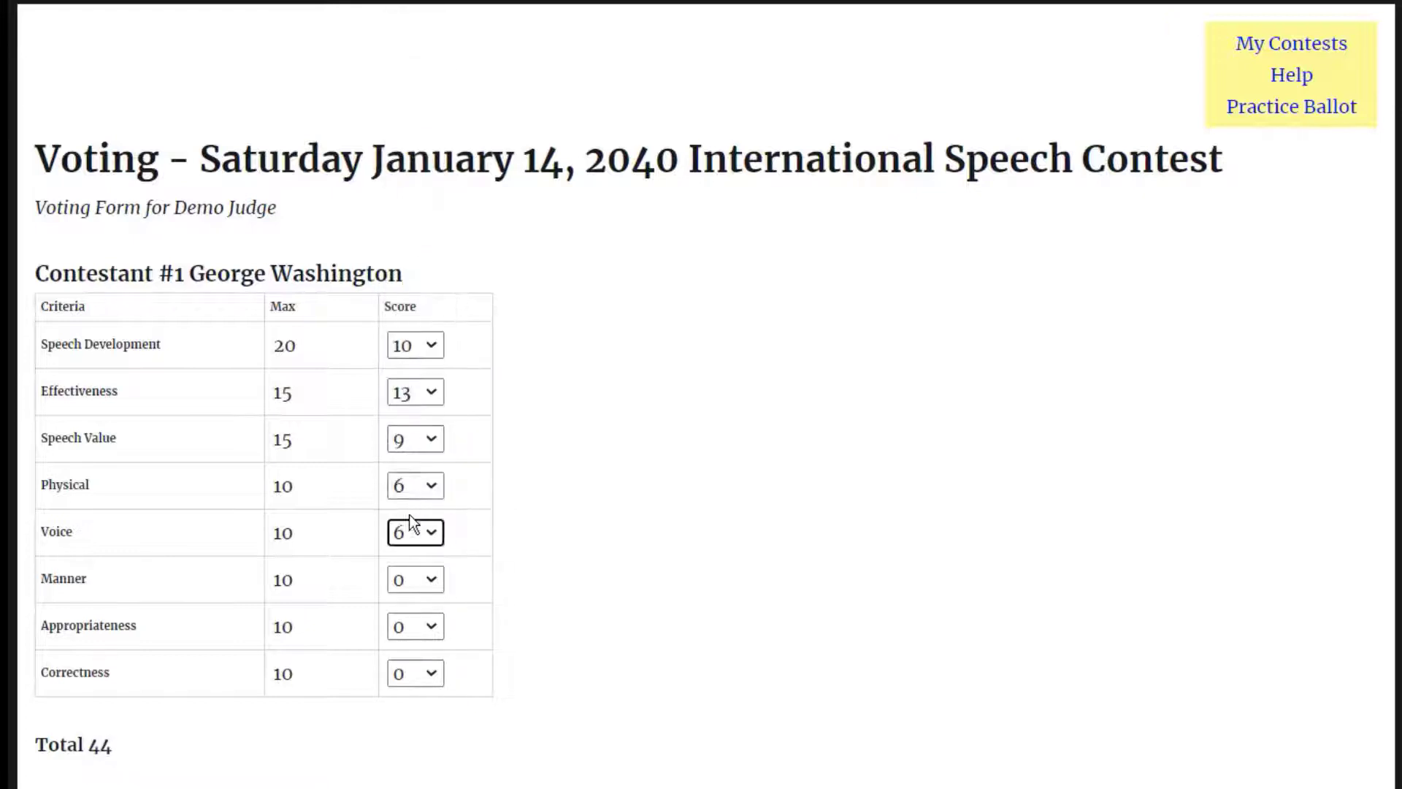
left_click(420, 591)
left_click(415, 419)
left_click(424, 629)
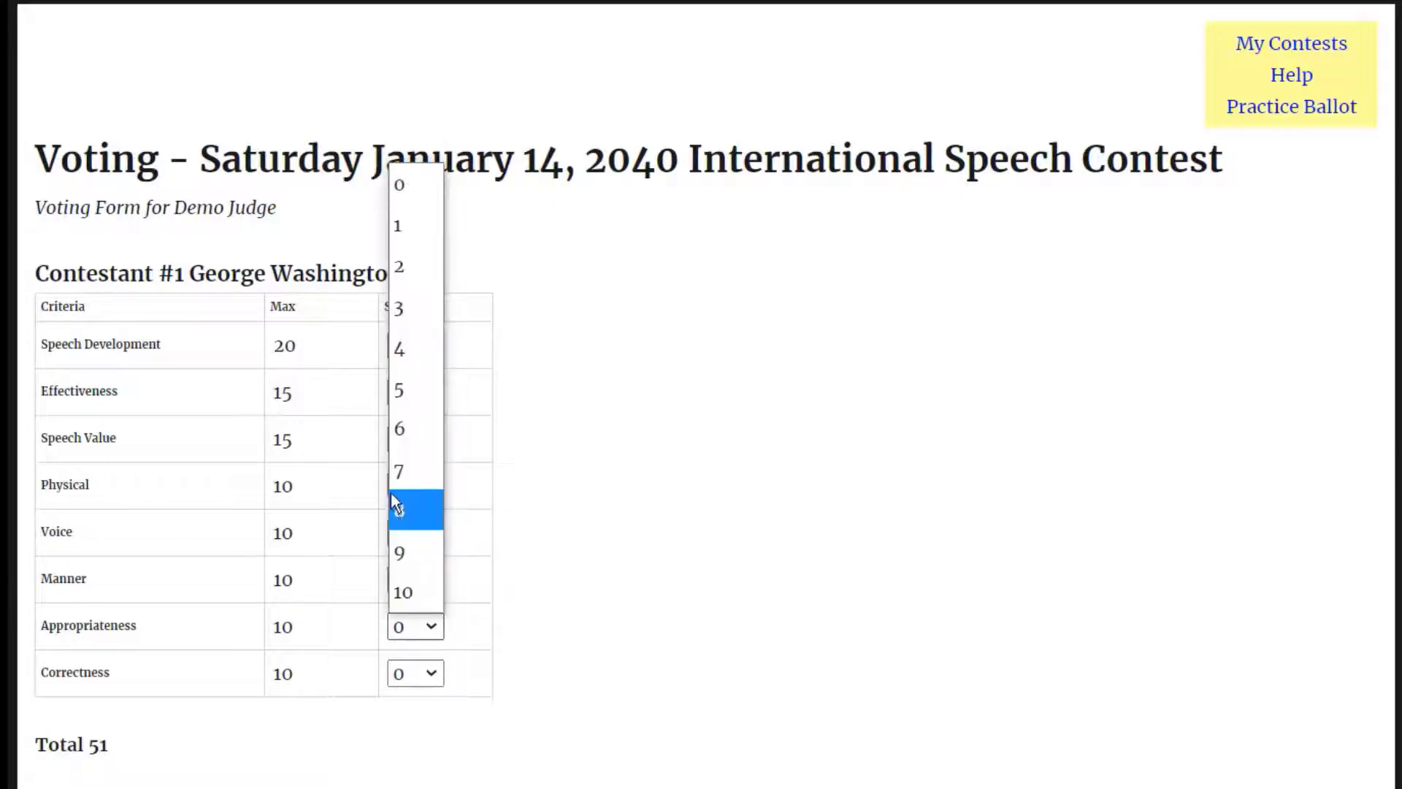
left_click(395, 502)
left_click(410, 672)
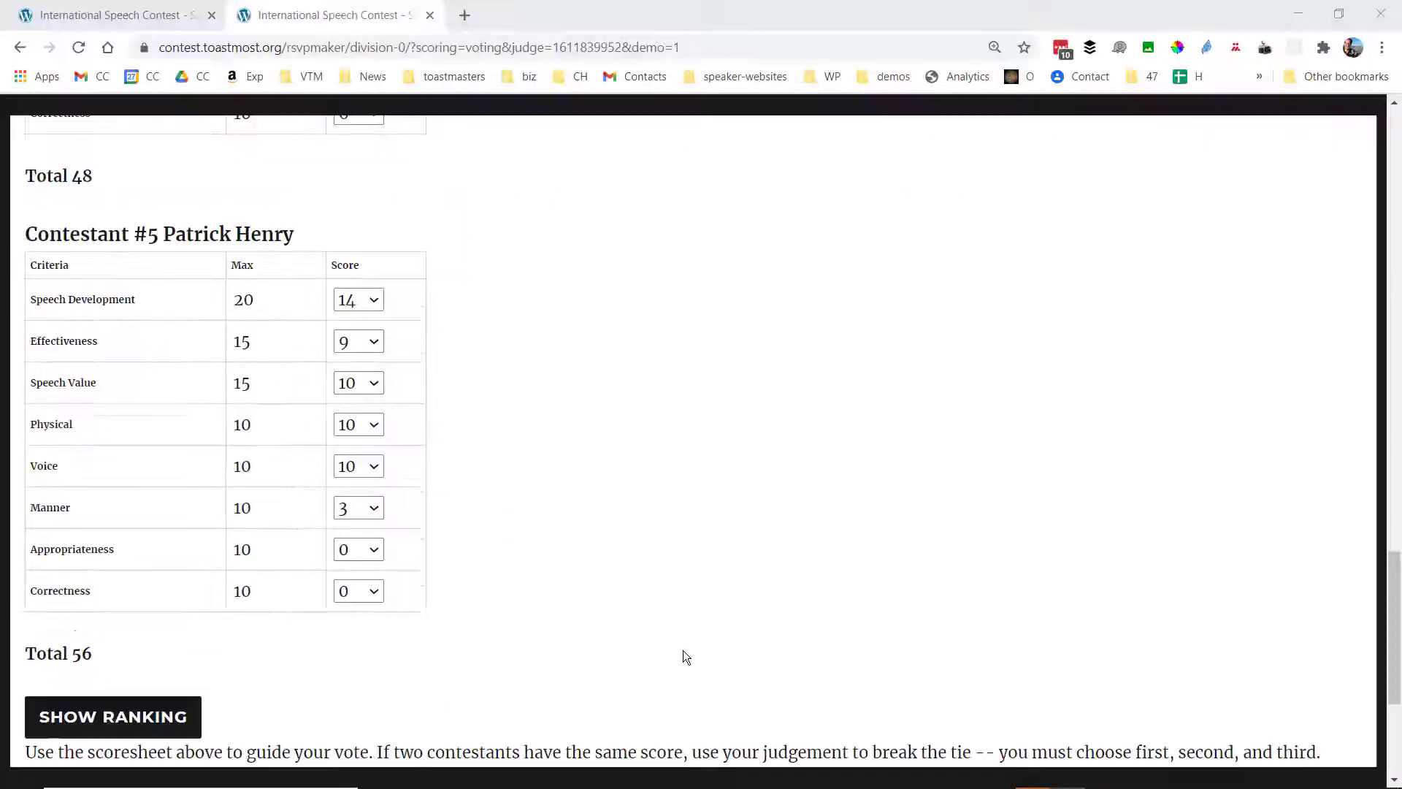
Step: Score contestant #5 with Appropriateness 6 and Correctness 5, and show the ranking of all contestants
left_click(374, 551)
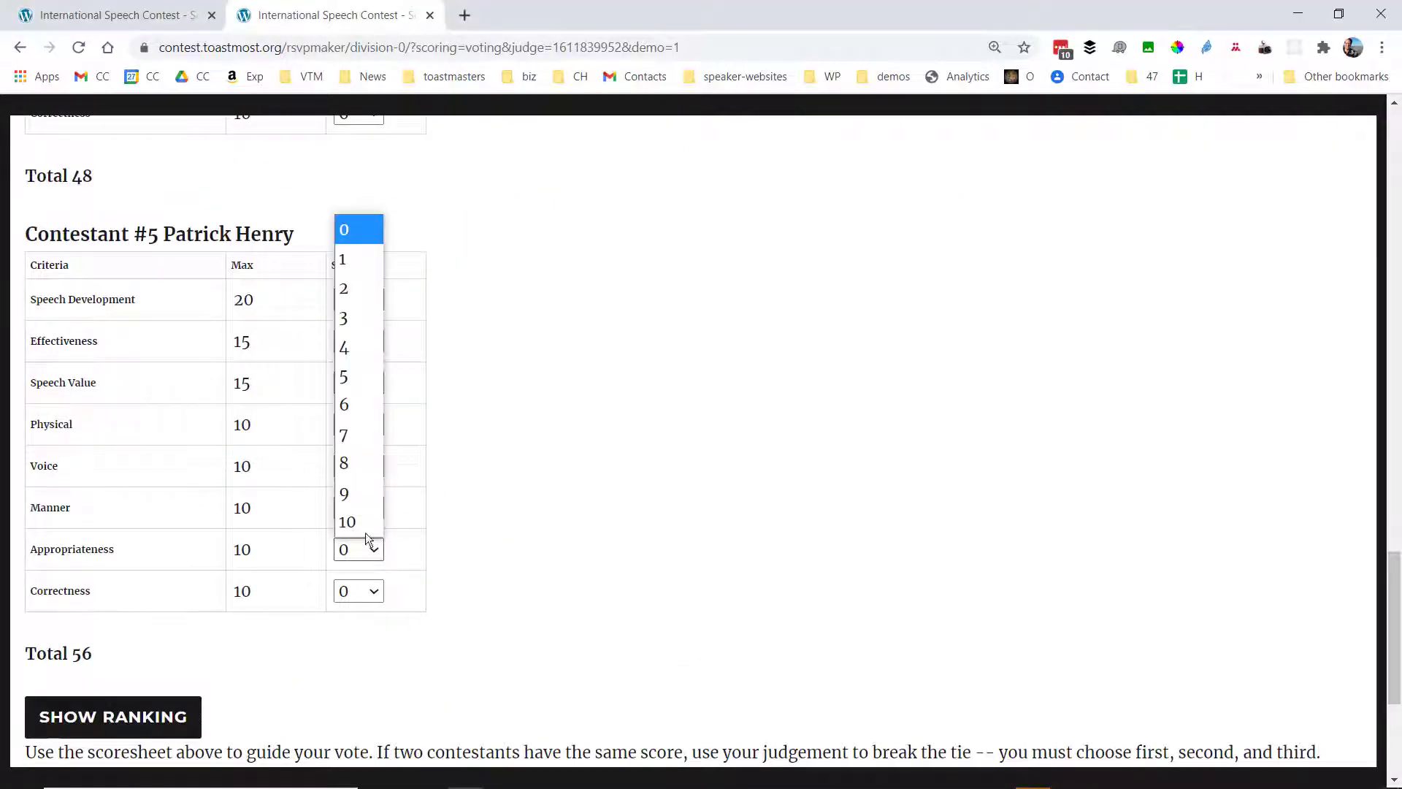
left_click(361, 410)
left_click(371, 591)
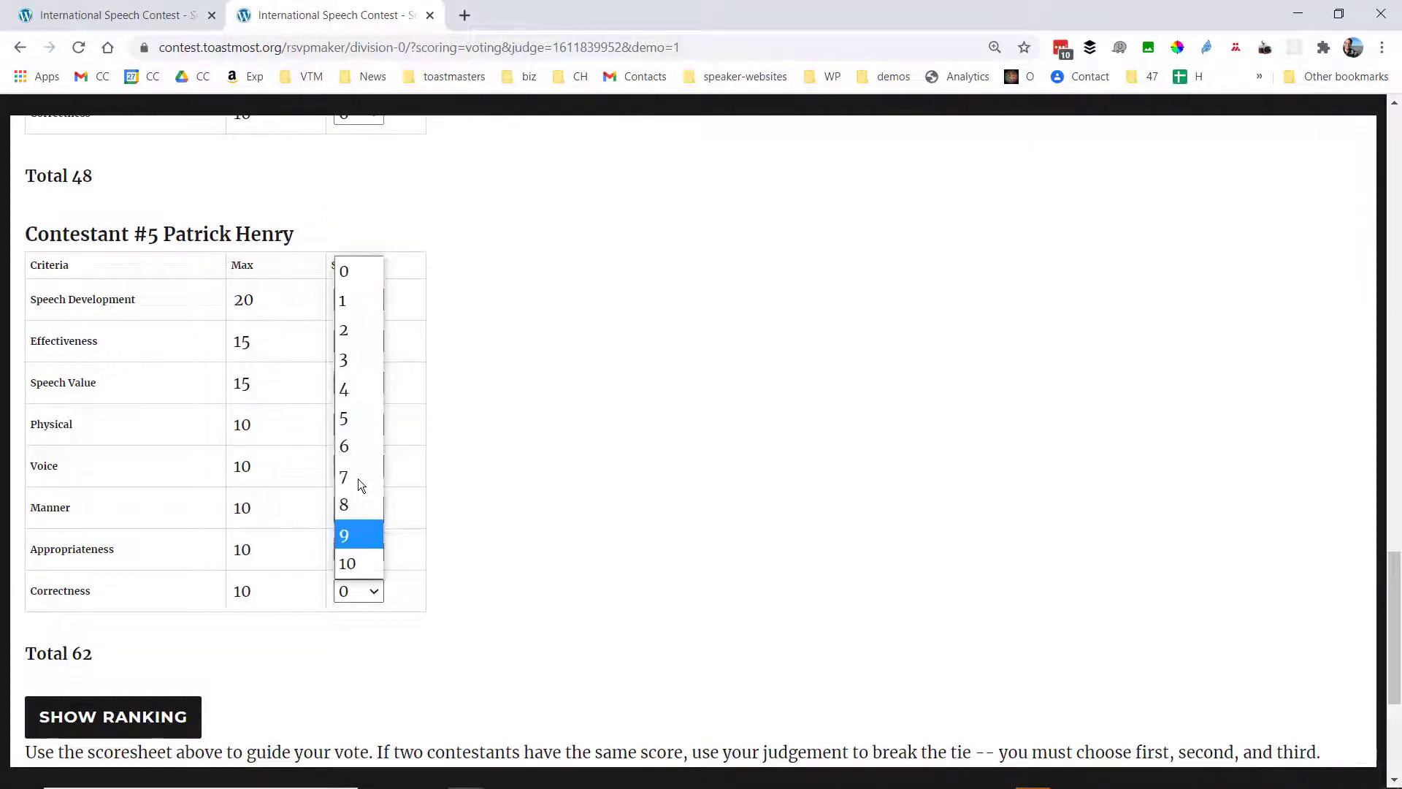
left_click(361, 428)
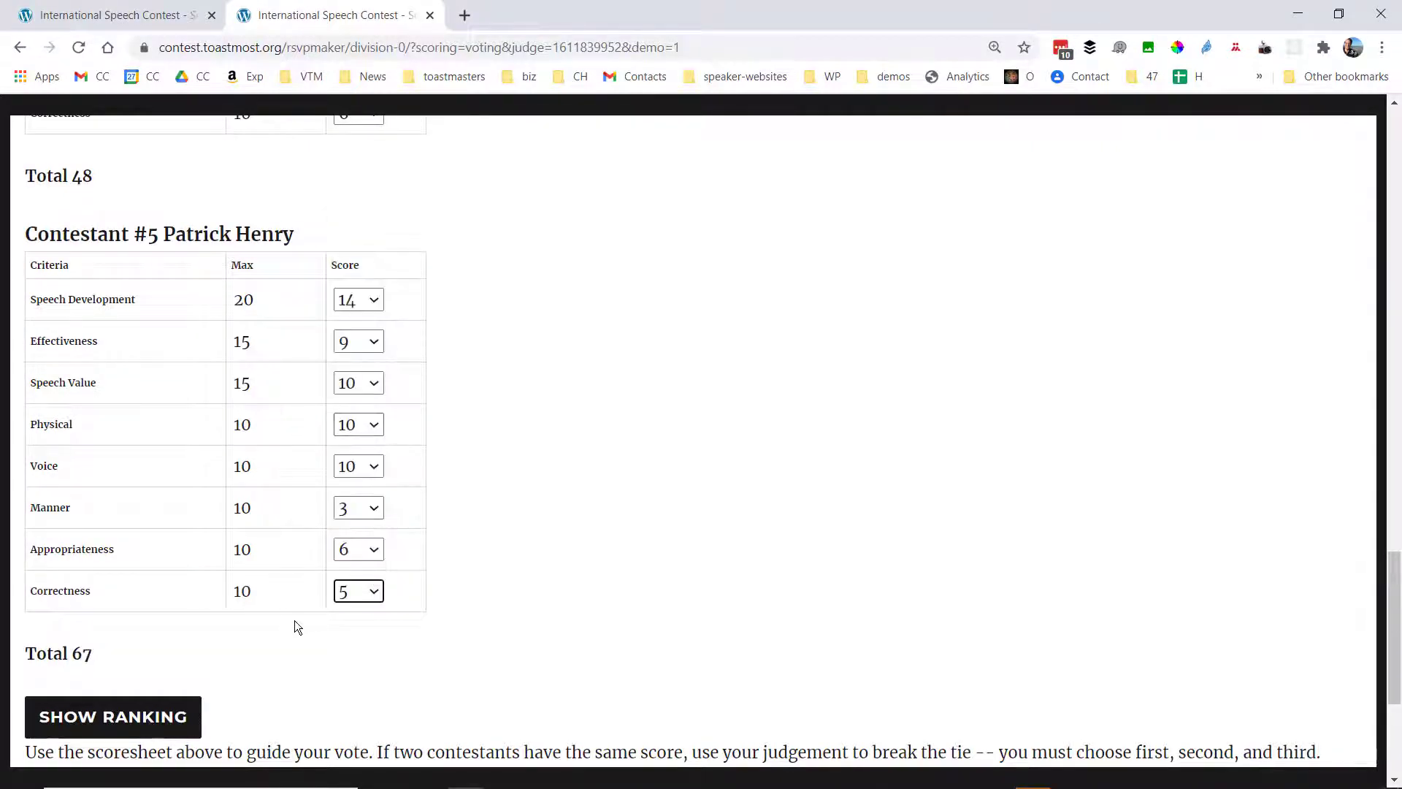
left_click(172, 718)
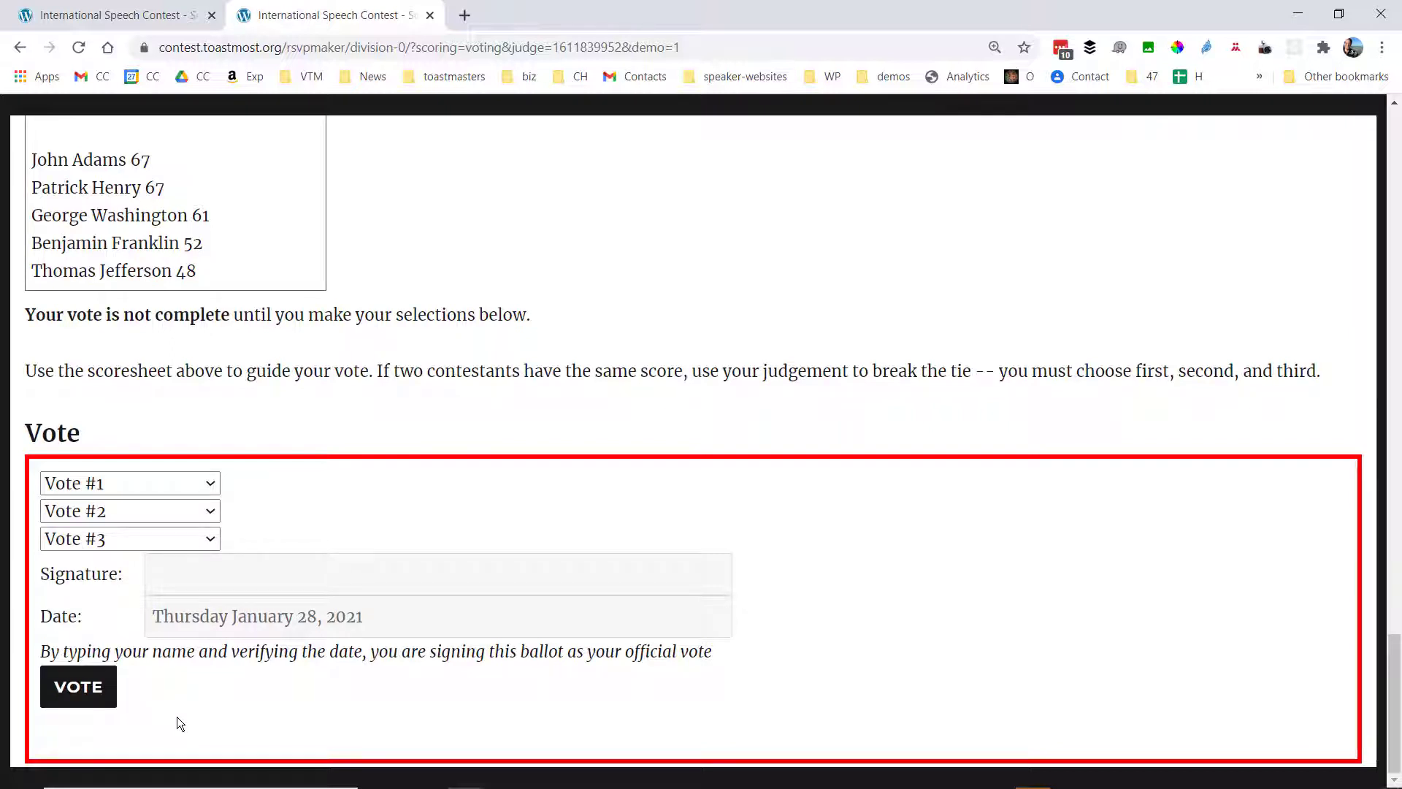
Step: Choose John Adams for first place, Patrick Henry for second and George Washington for third on the ballot
left_click(203, 483)
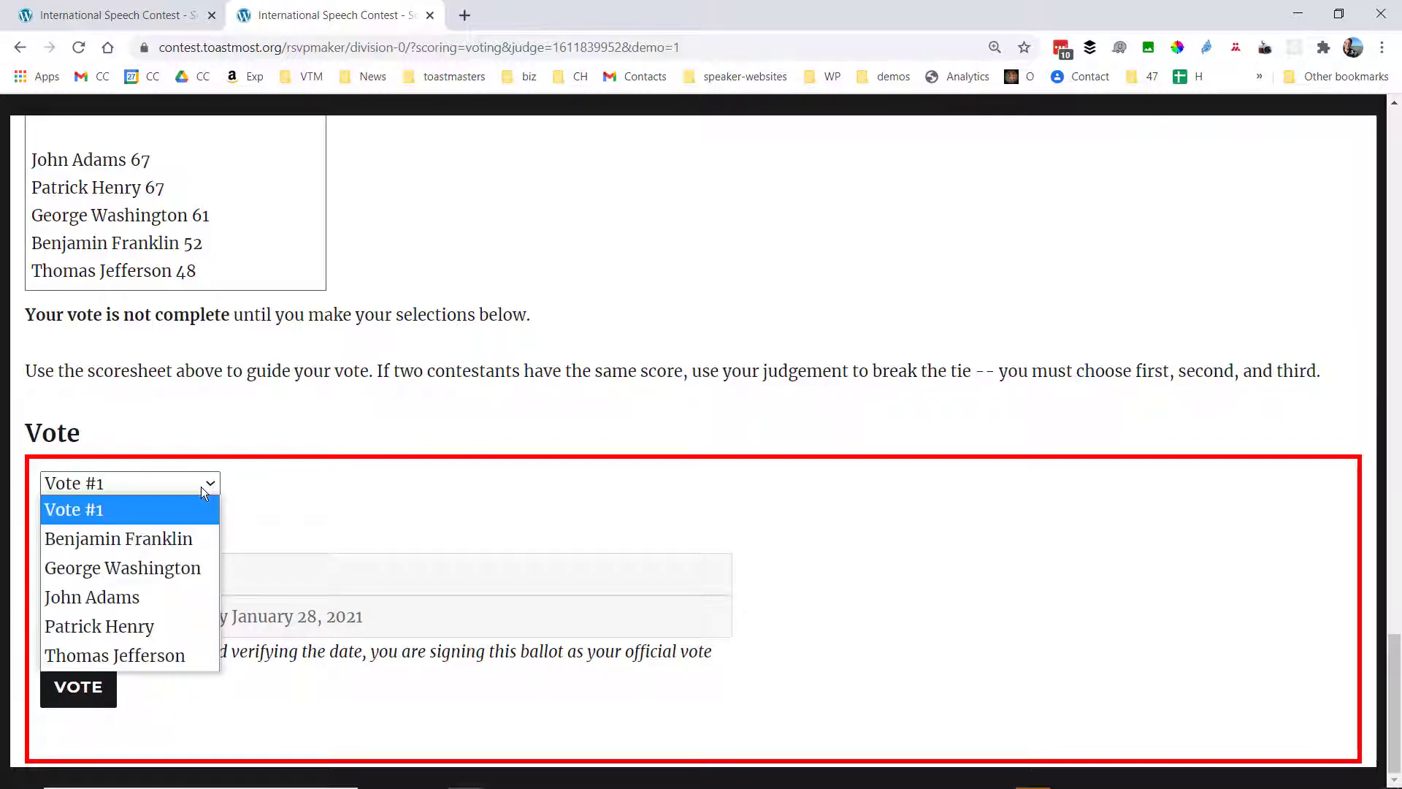
left_click(169, 596)
left_click(177, 514)
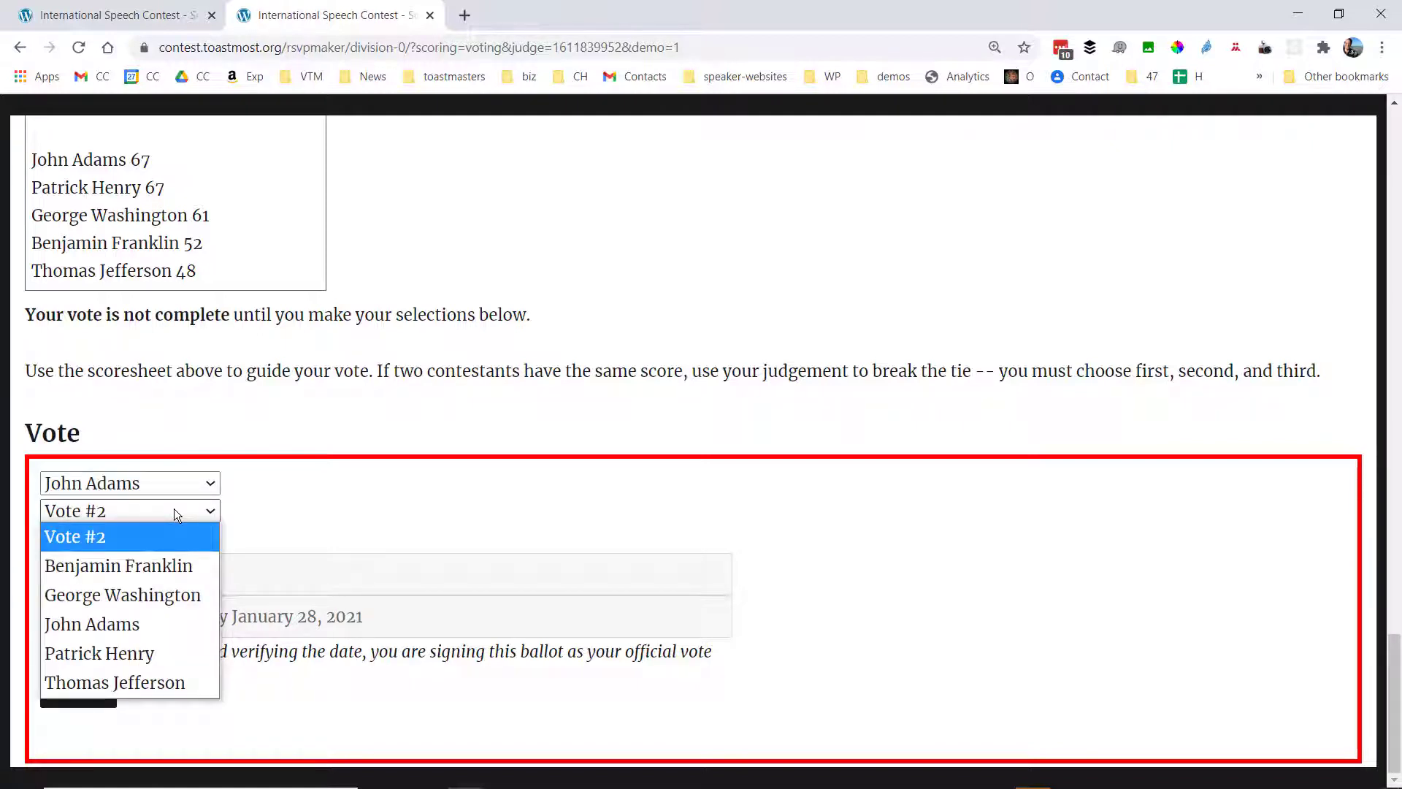
left_click(136, 654)
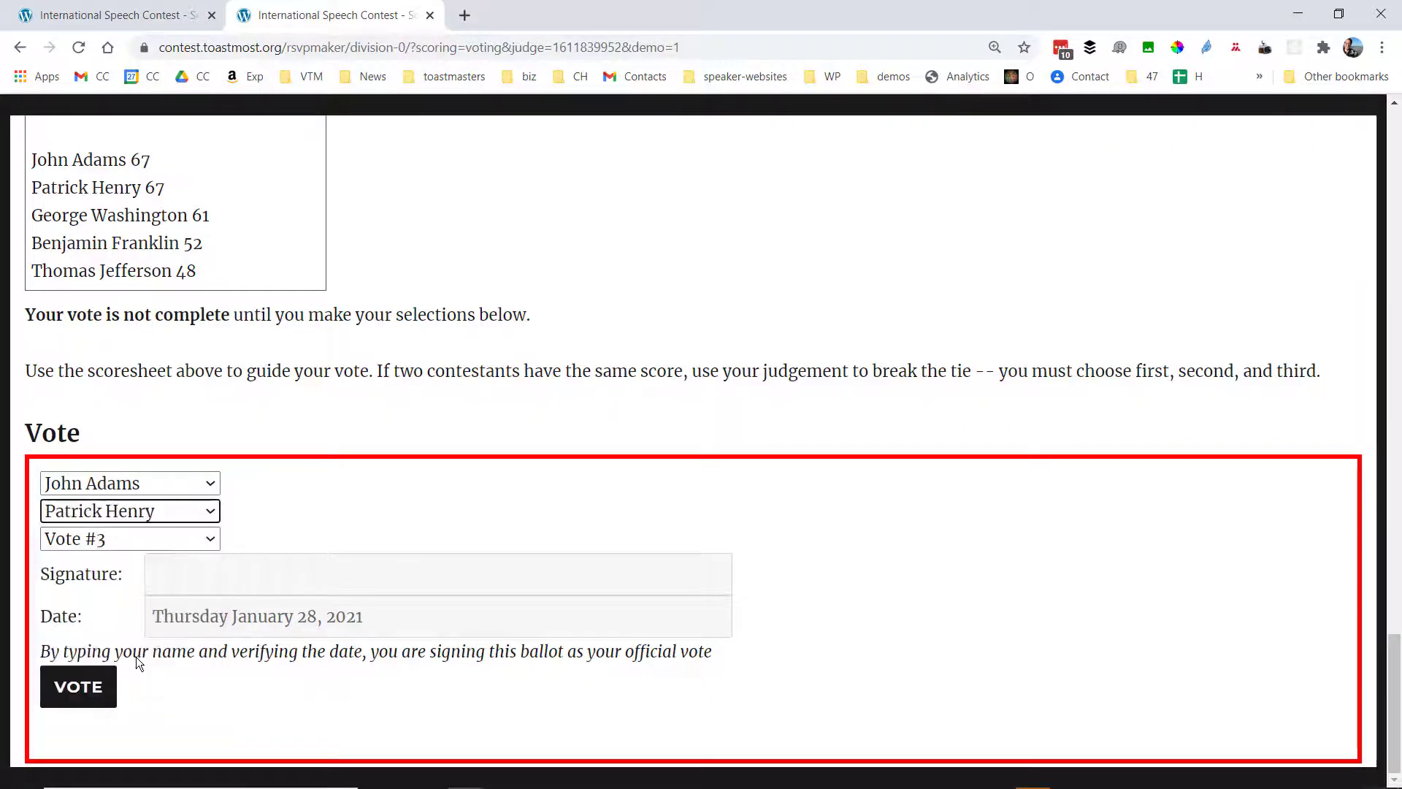
left_click(153, 544)
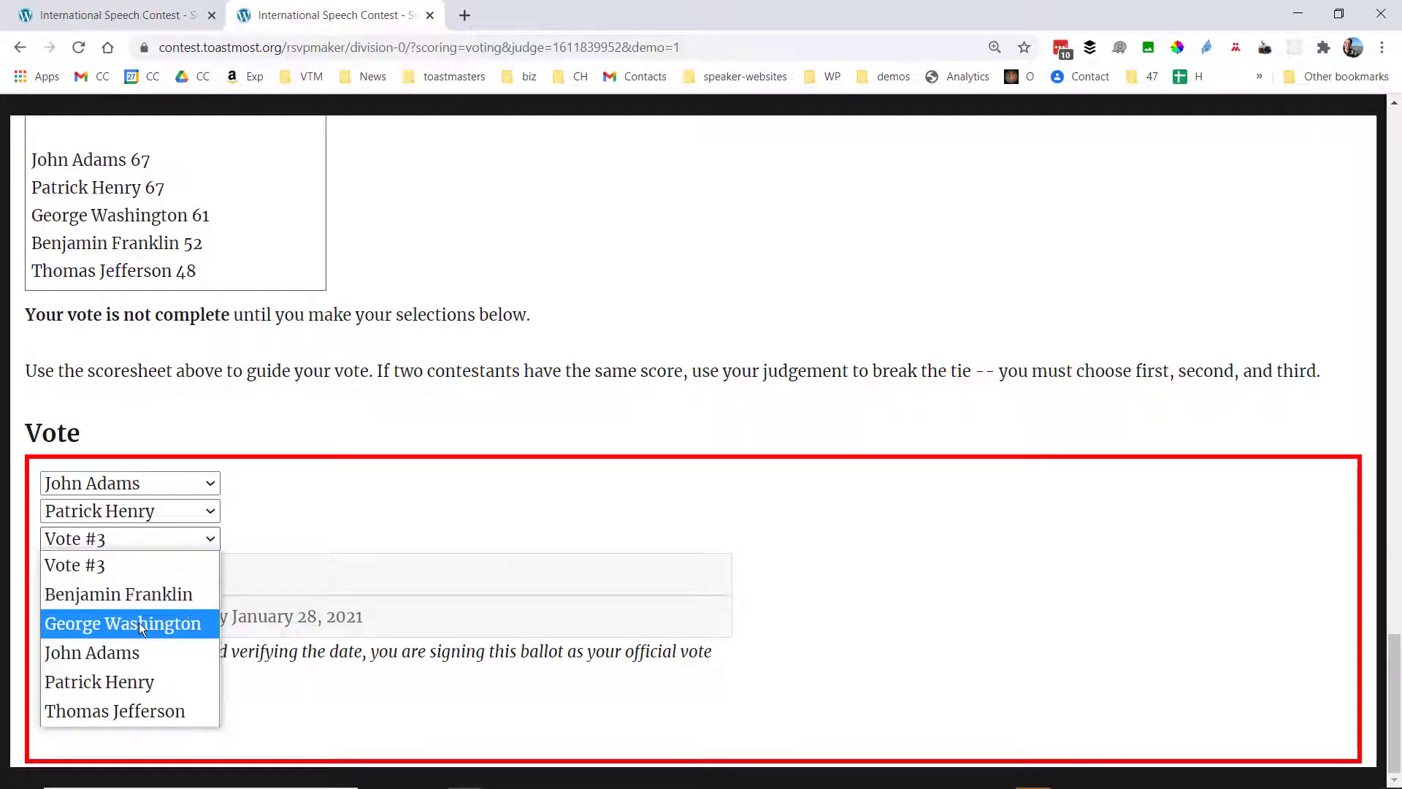
left_click(139, 622)
Step: Sign the ballot as Demo Judge and submit the vote
left_click(251, 564)
type("Demo ")
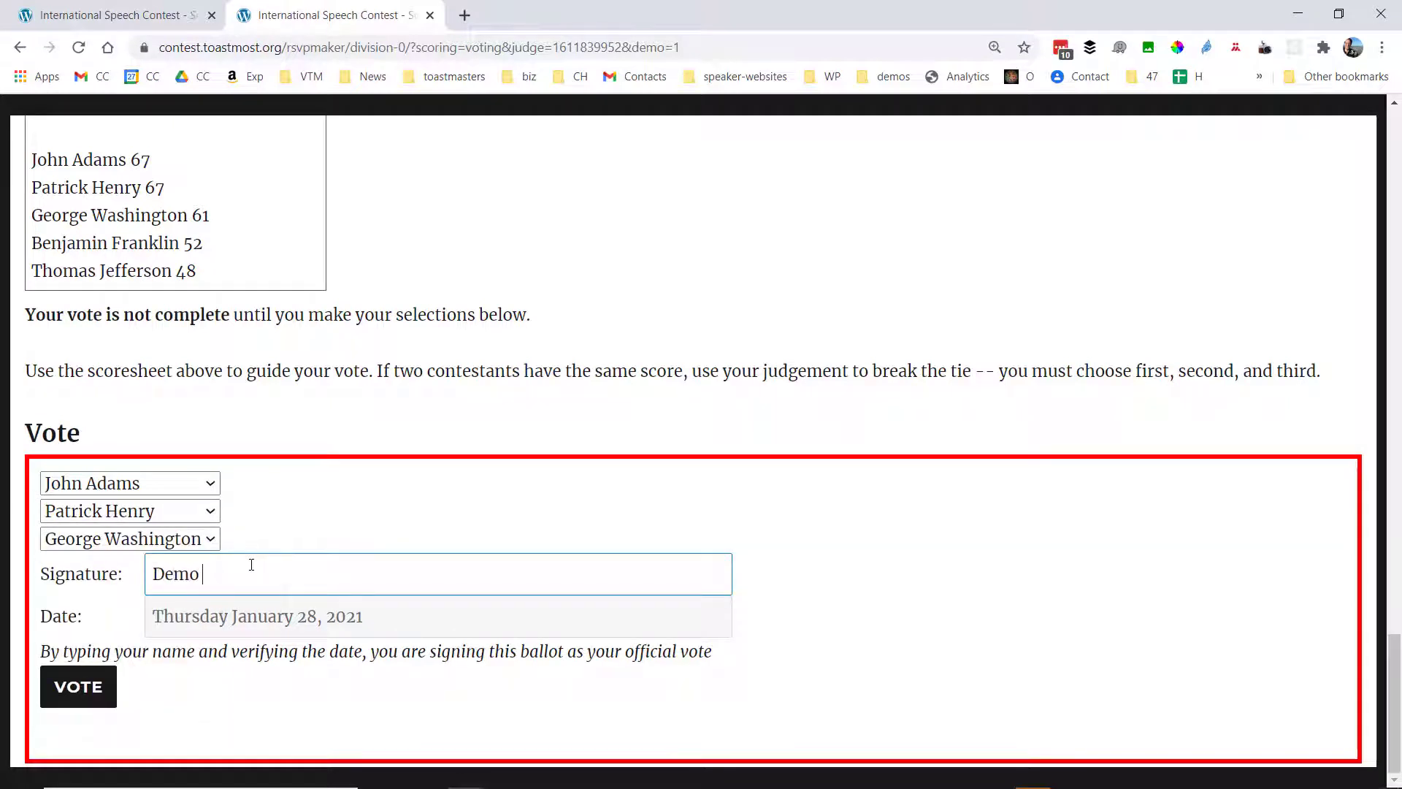
type("Judge")
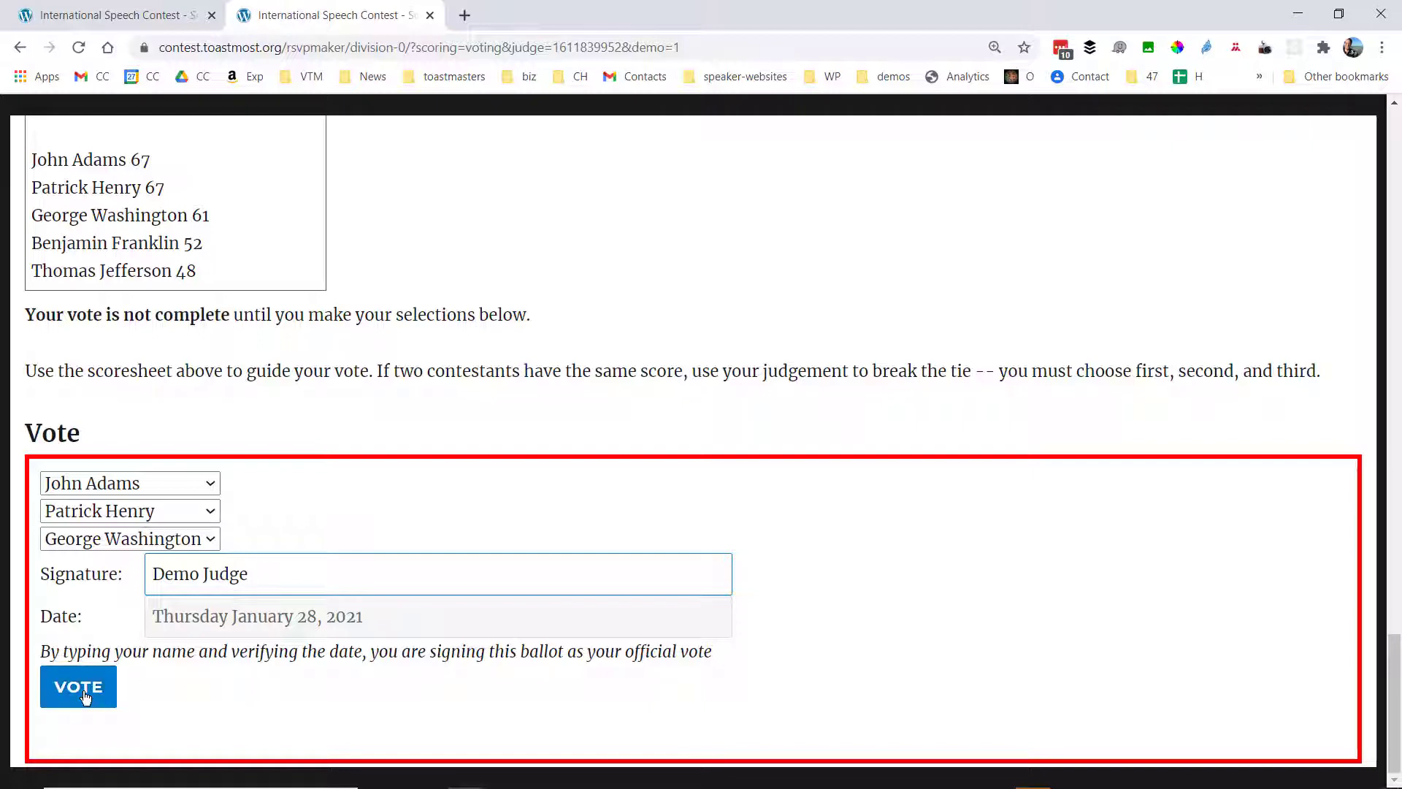
left_click(84, 693)
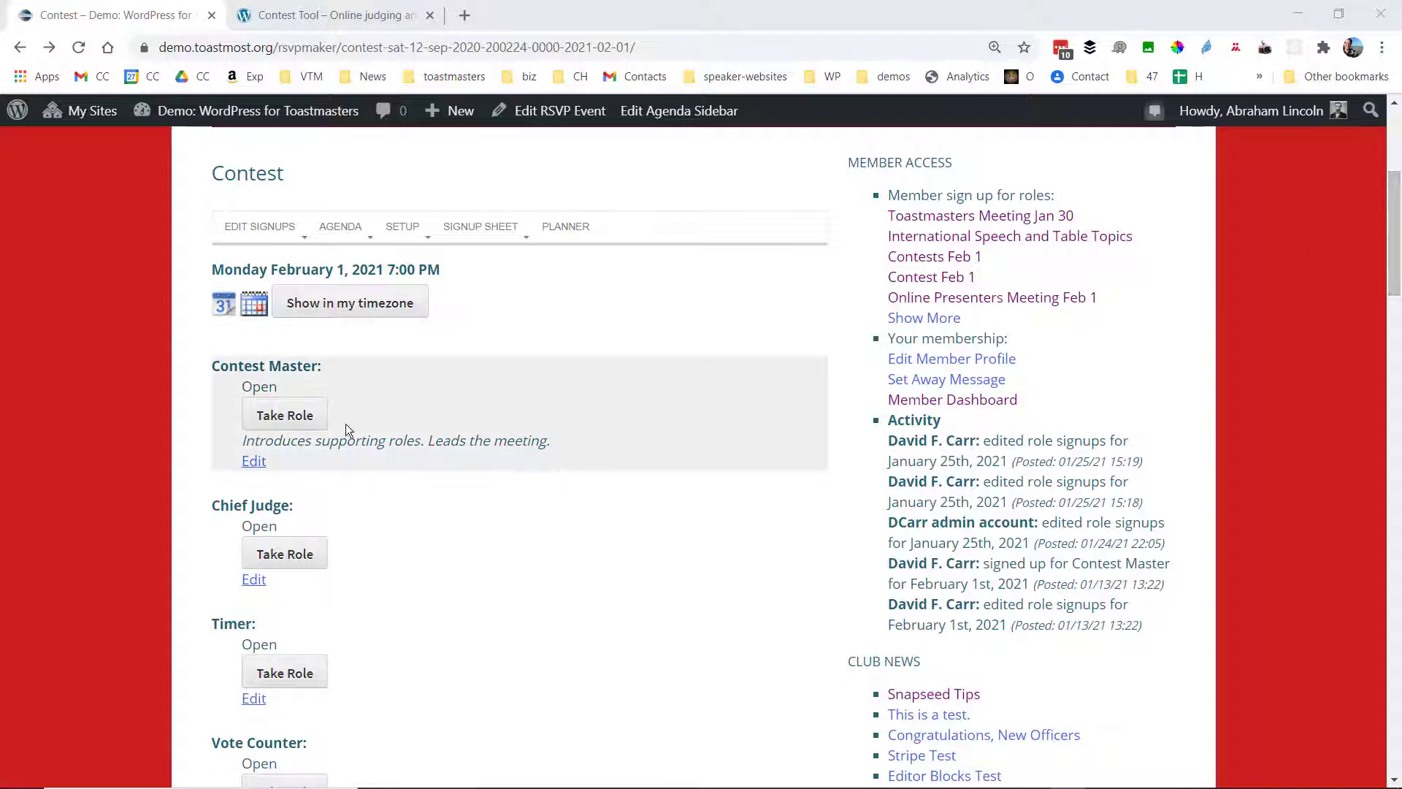
Step: Take the Contest Master role for the February 1, 2021 contest and open its contest scoring dashboard
left_click(296, 416)
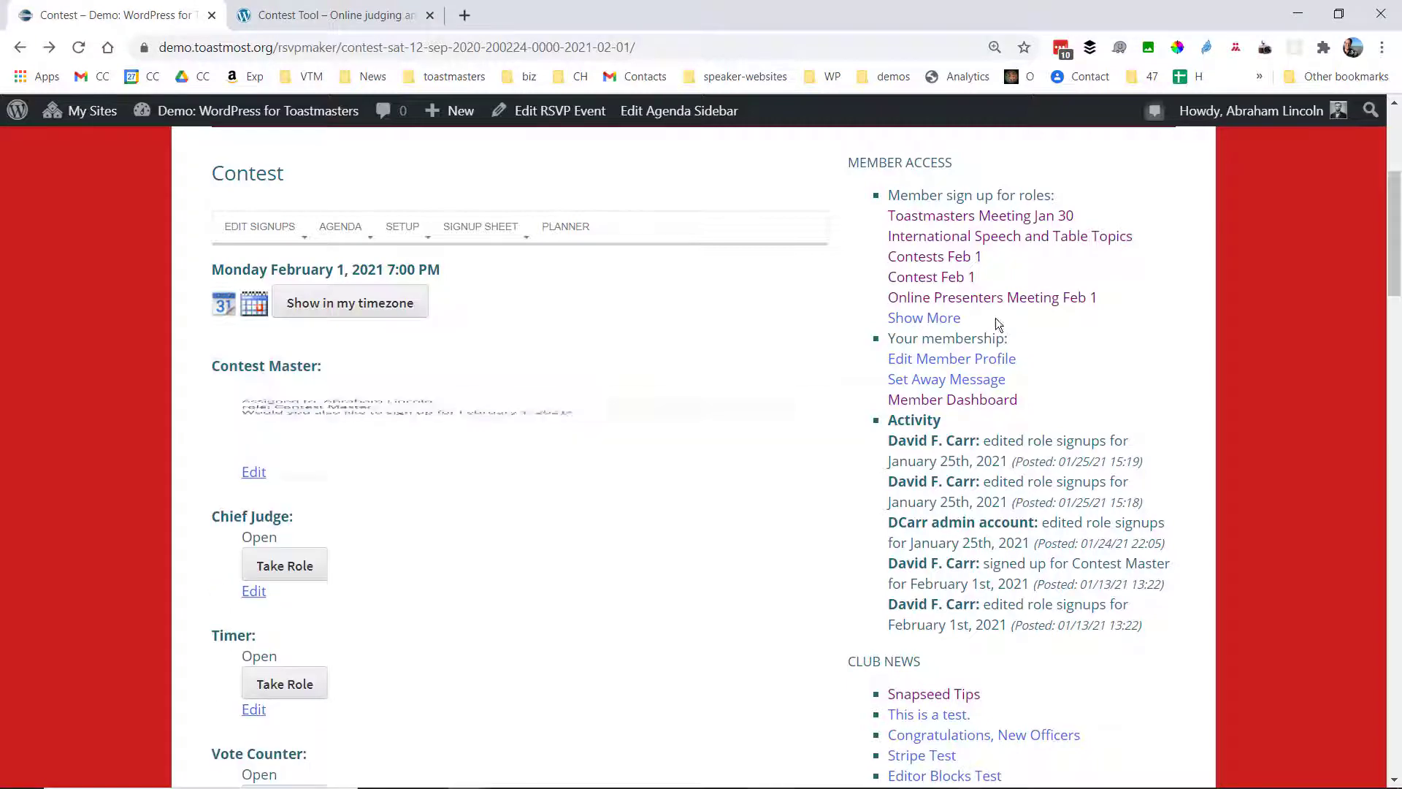
left_click_drag(1395, 234, 1353, 237)
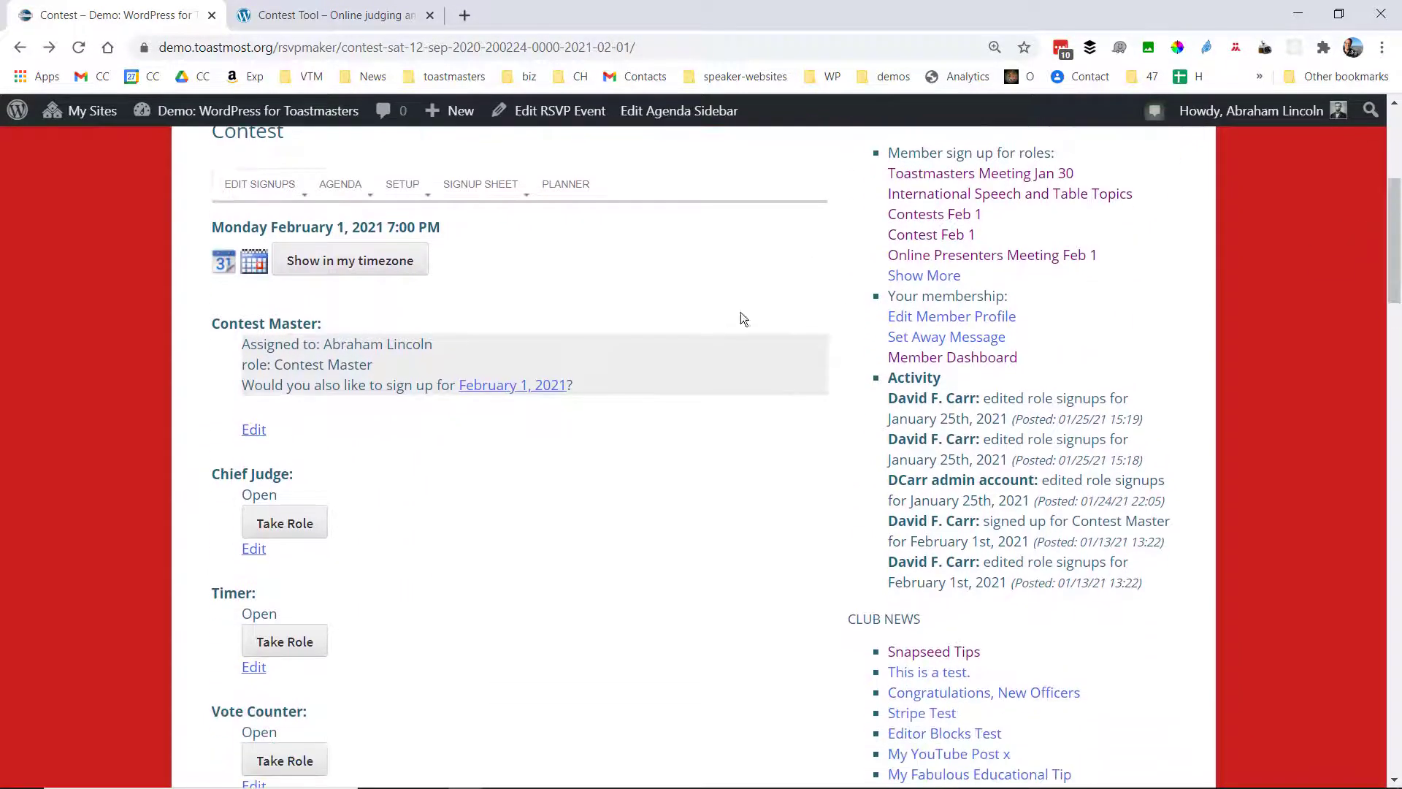
mouse_move(340, 191)
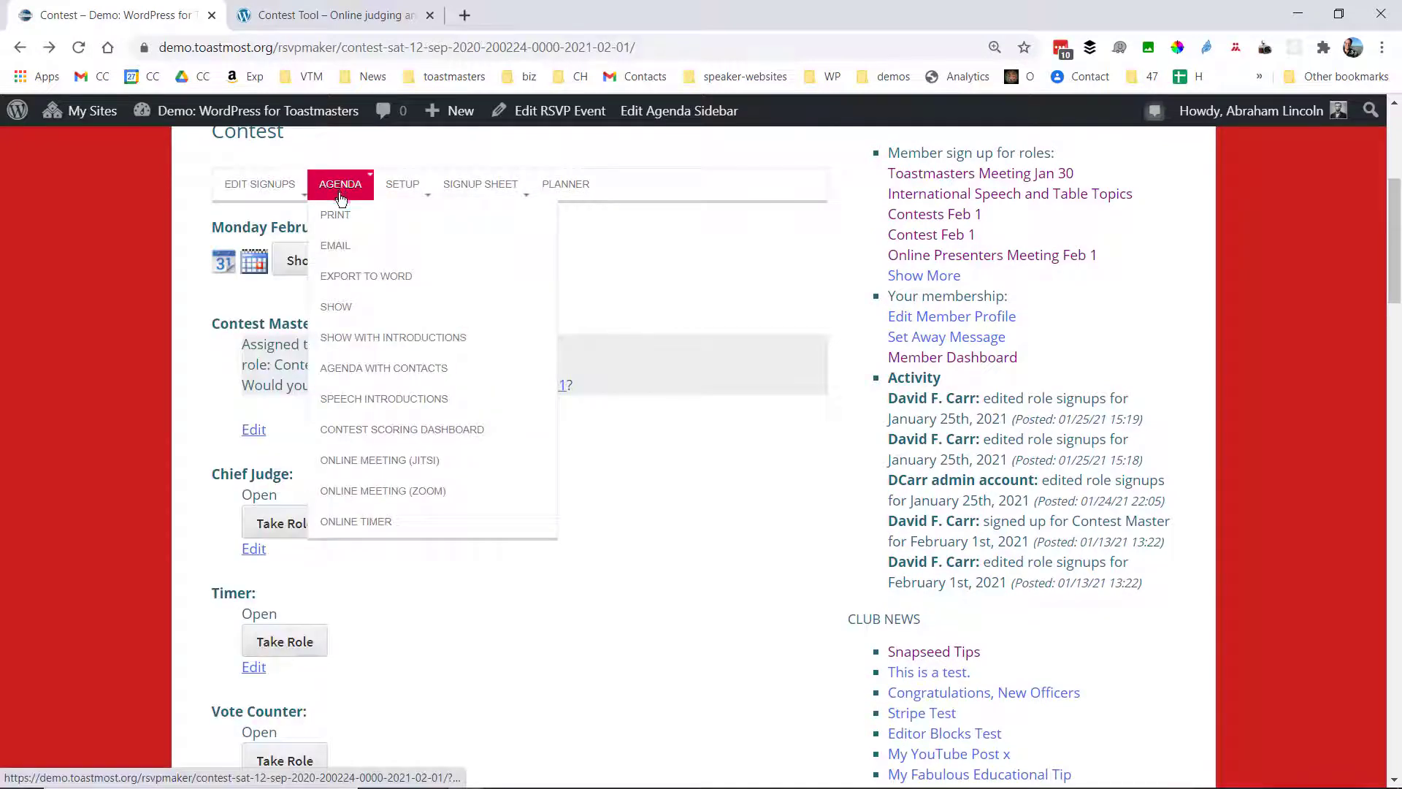
left_click(407, 432)
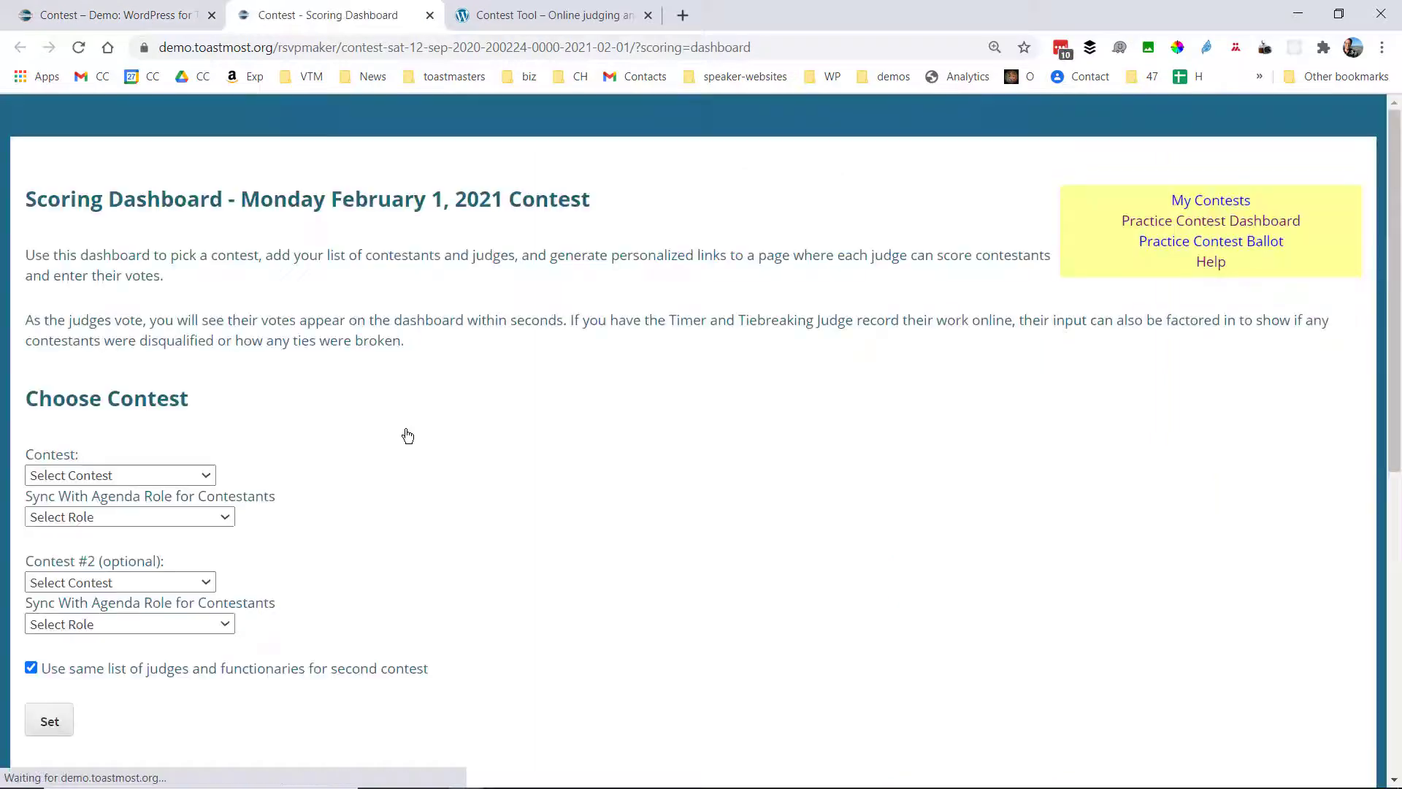
Step: Choose International Speech Contest as the first contest and sync its contestants with the International Speech Contestant agenda role
left_click(188, 480)
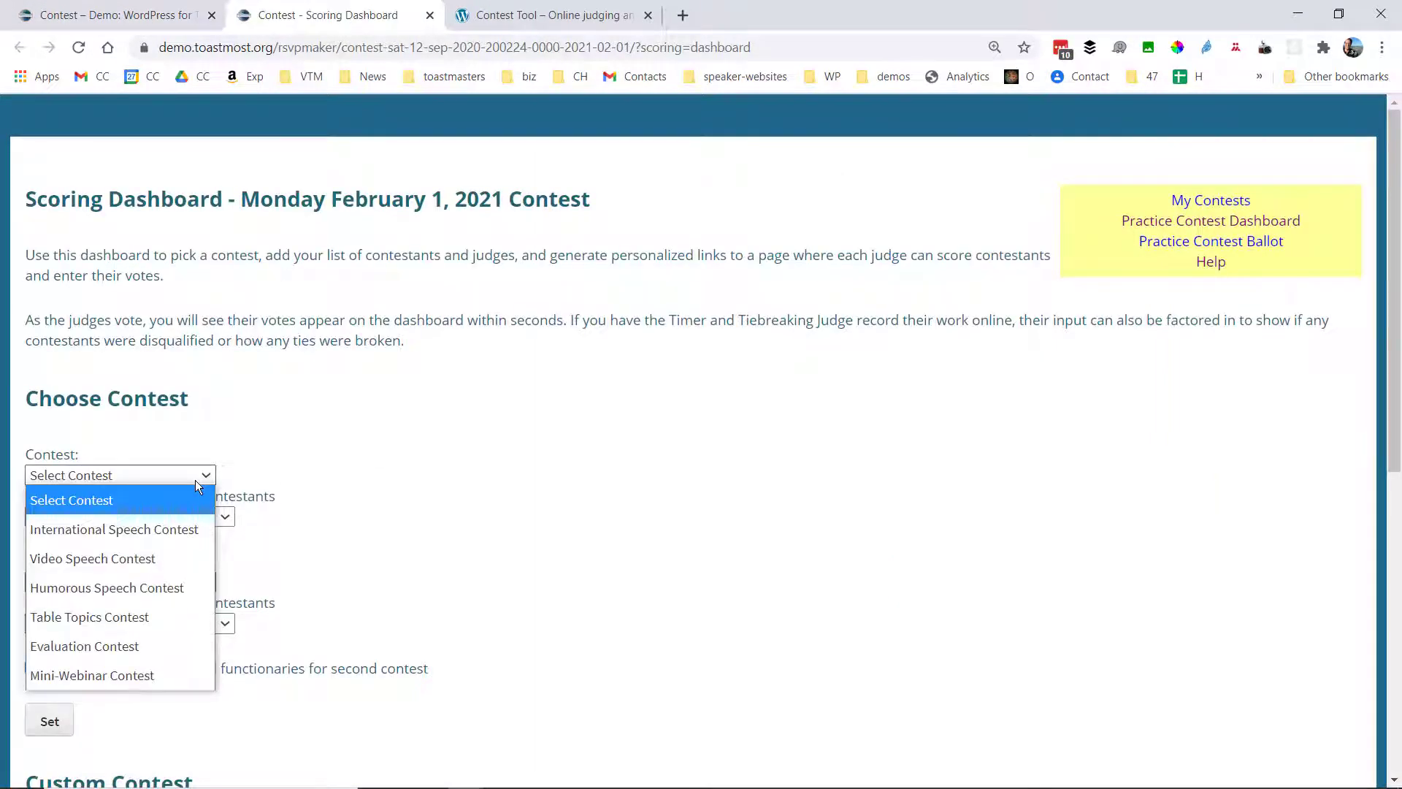
left_click(178, 524)
left_click(182, 518)
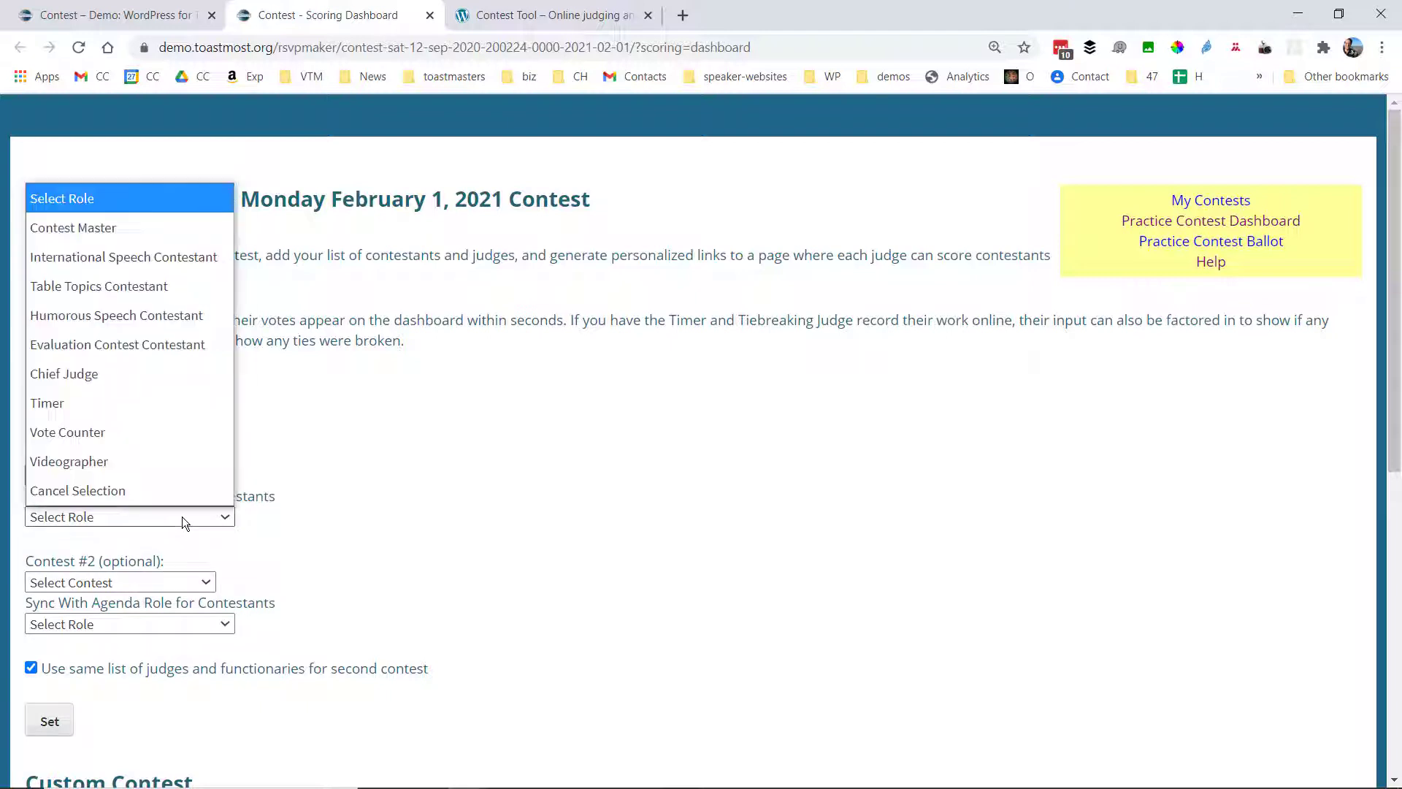
left_click(168, 265)
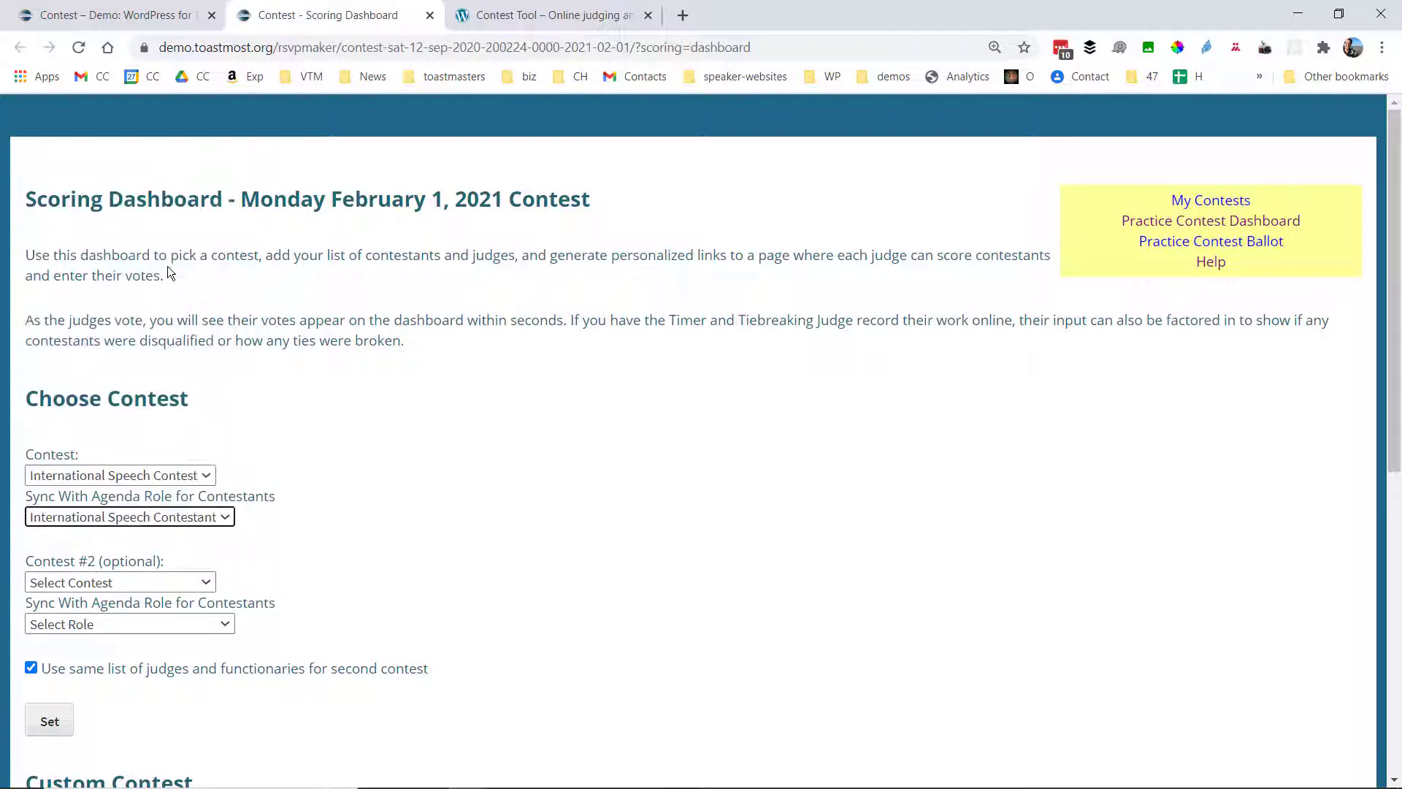
Step: Choose Table Topics Contest as contest #2, sync it with the Table Topics Contestant role, and apply the contest setup
left_click(188, 582)
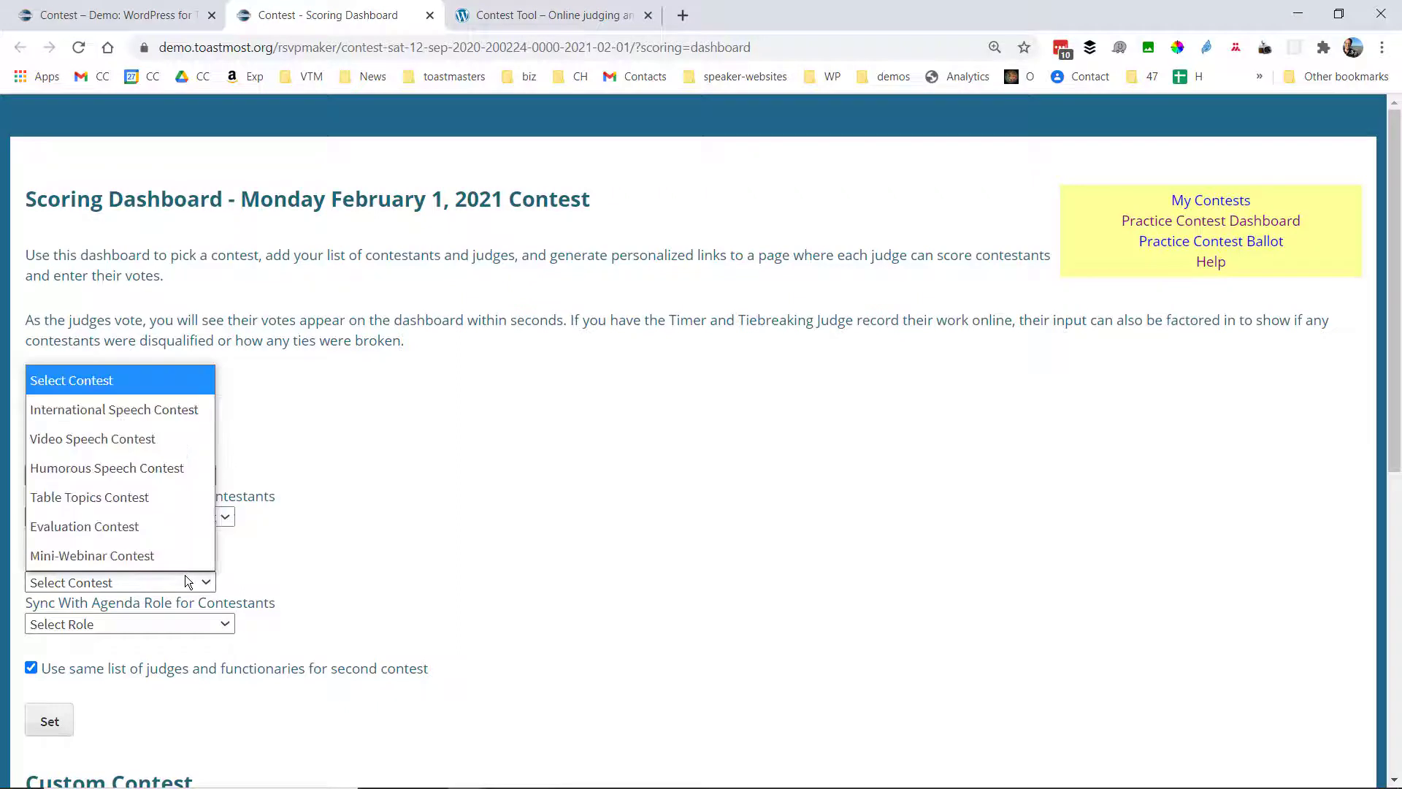
left_click(161, 499)
left_click(200, 622)
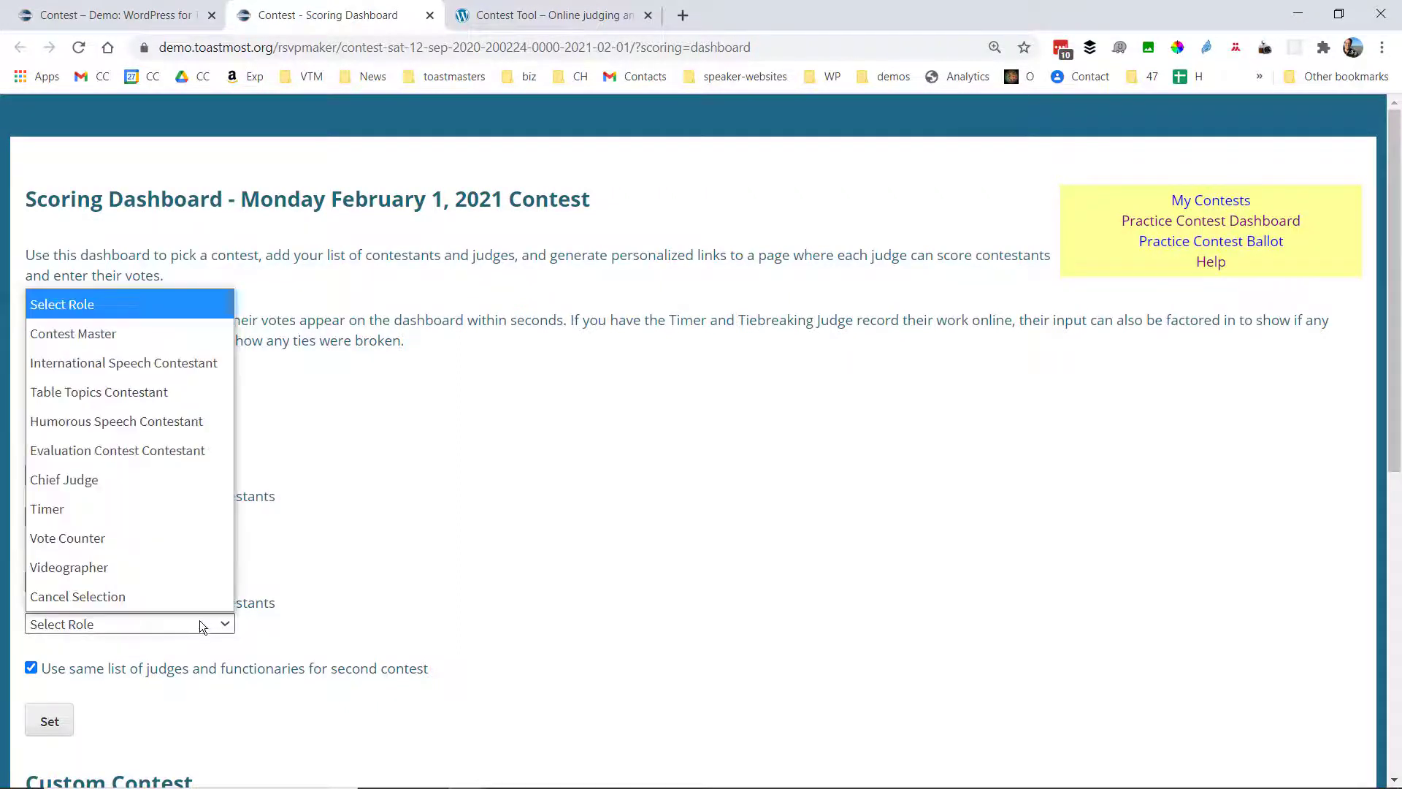
left_click(151, 395)
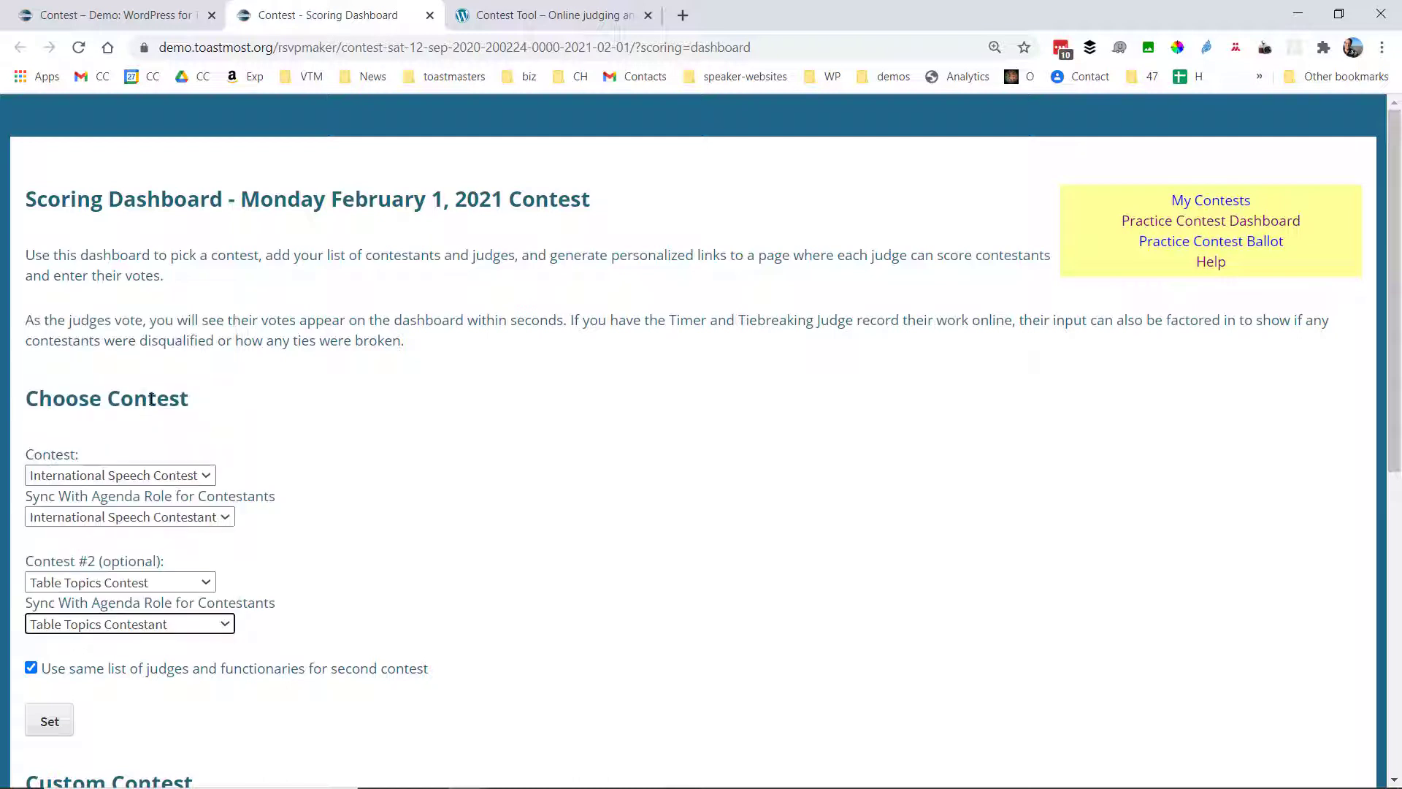
left_click(50, 721)
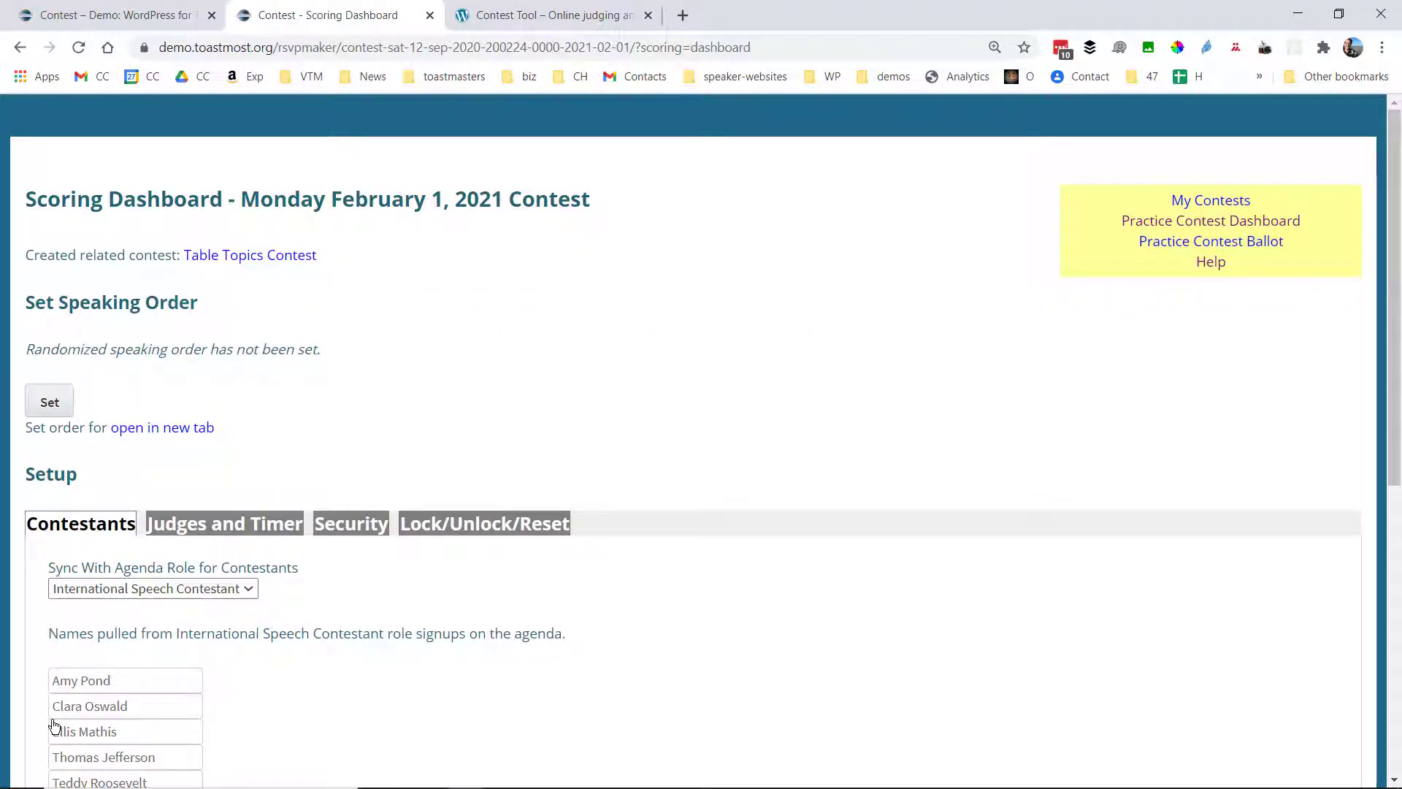
Step: Switch to the standalone Contest Tool site and create a contest event for the organization Division 0
left_click(539, 18)
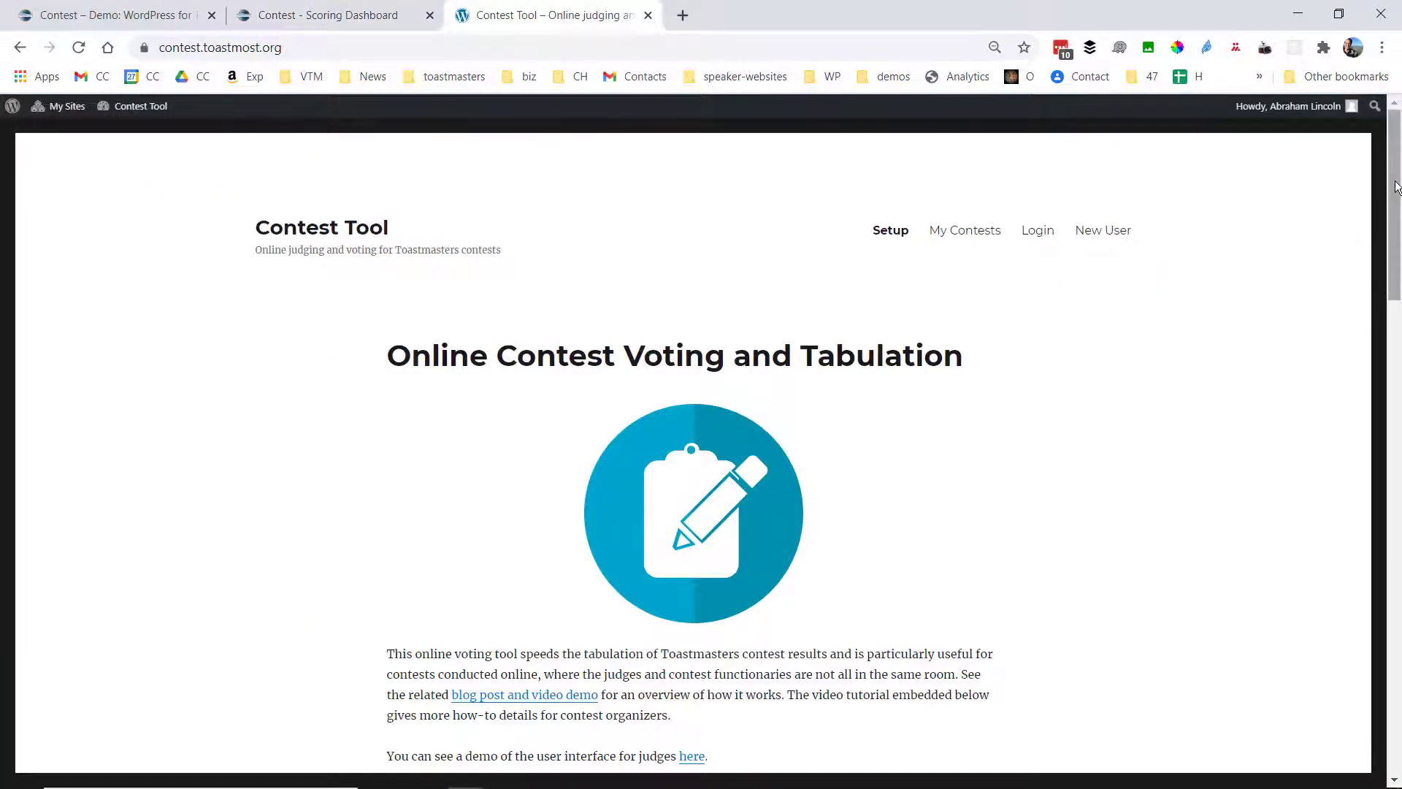
left_click_drag(1396, 182, 1392, 370)
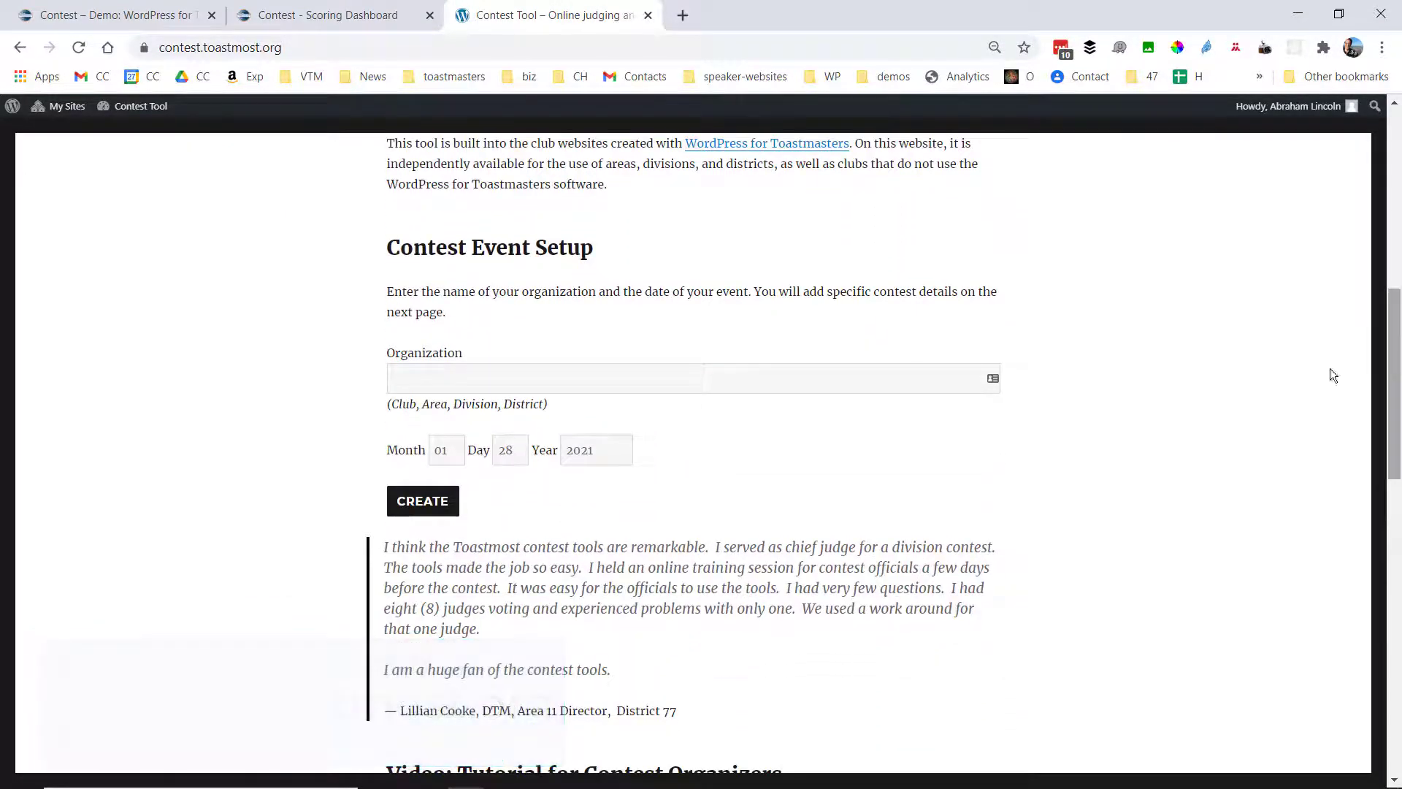
left_click(603, 385)
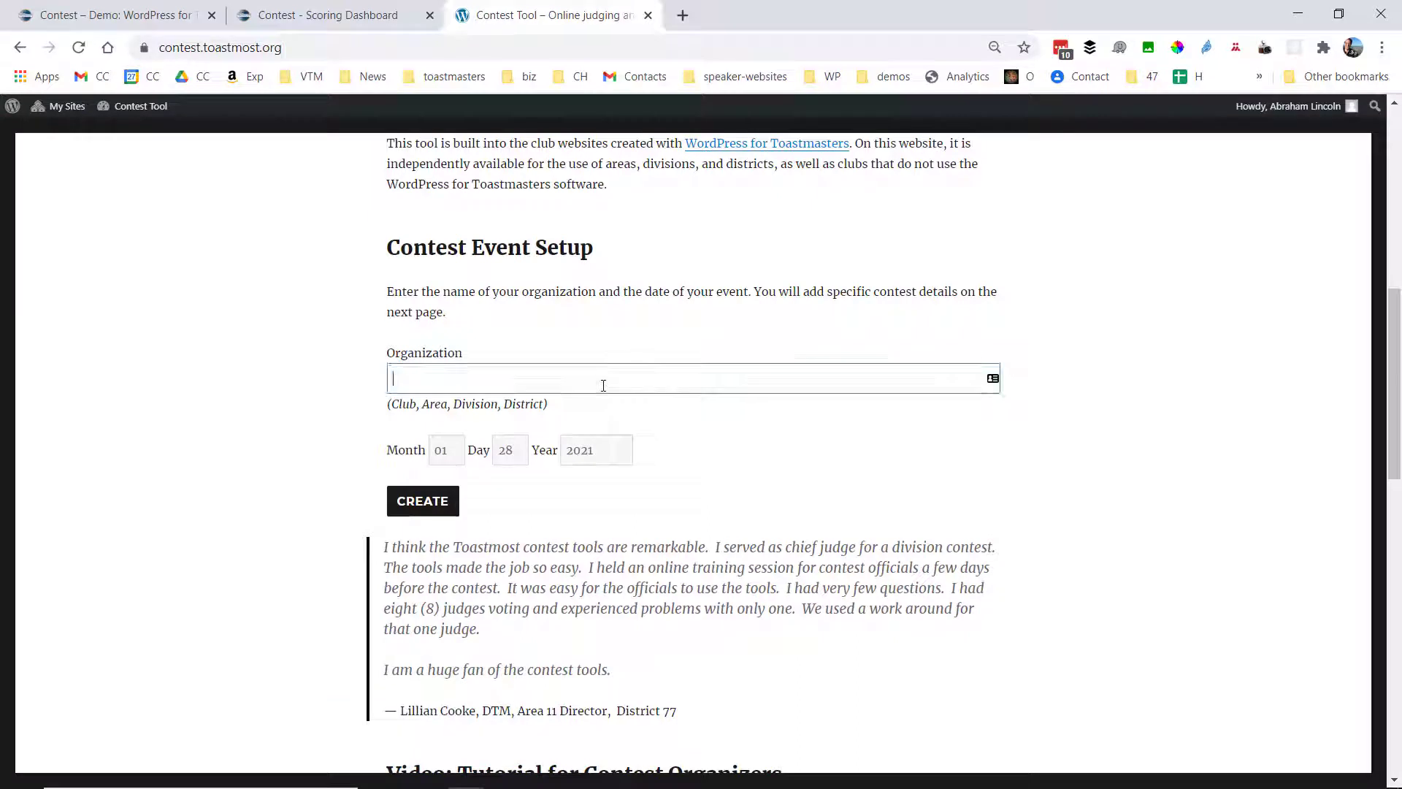
type("Division 0")
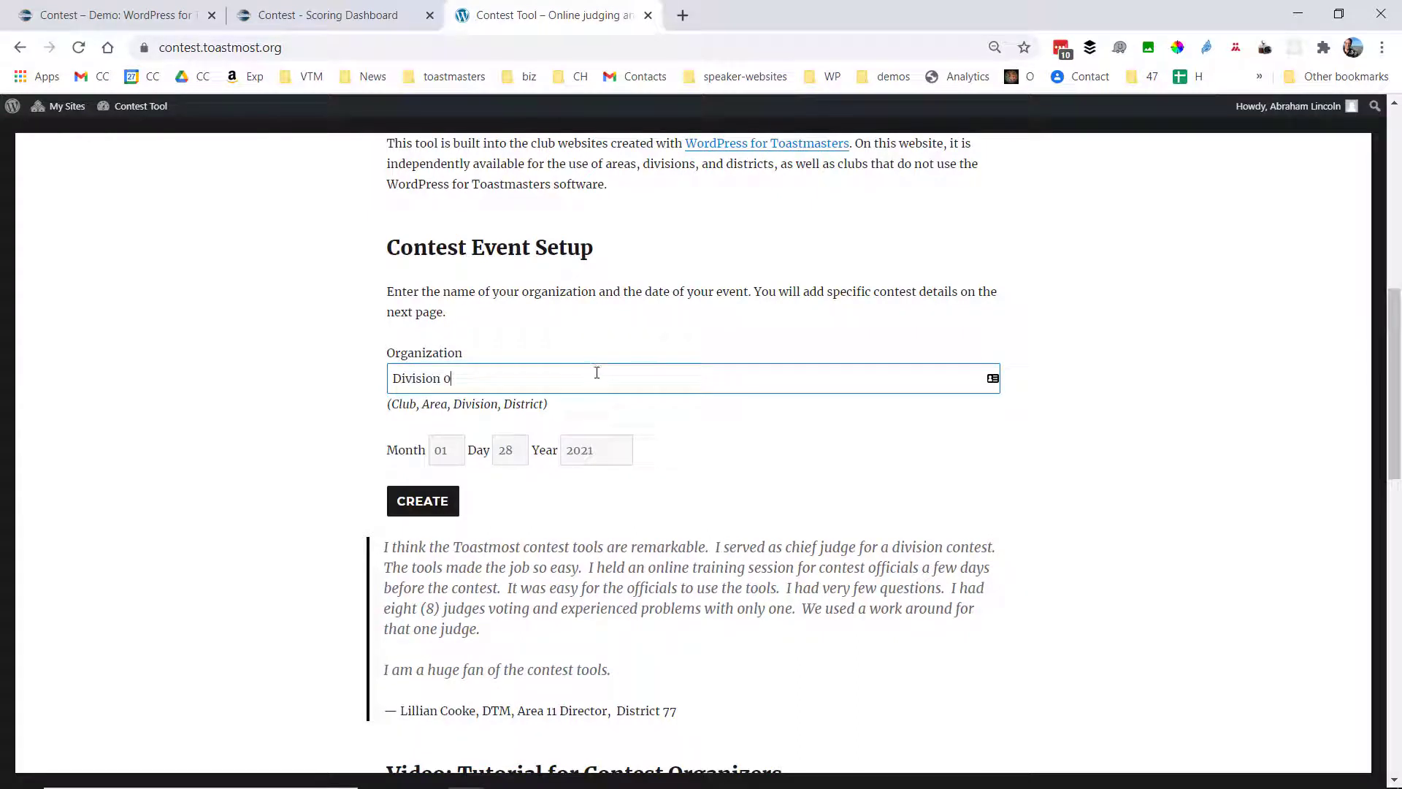
left_click(427, 511)
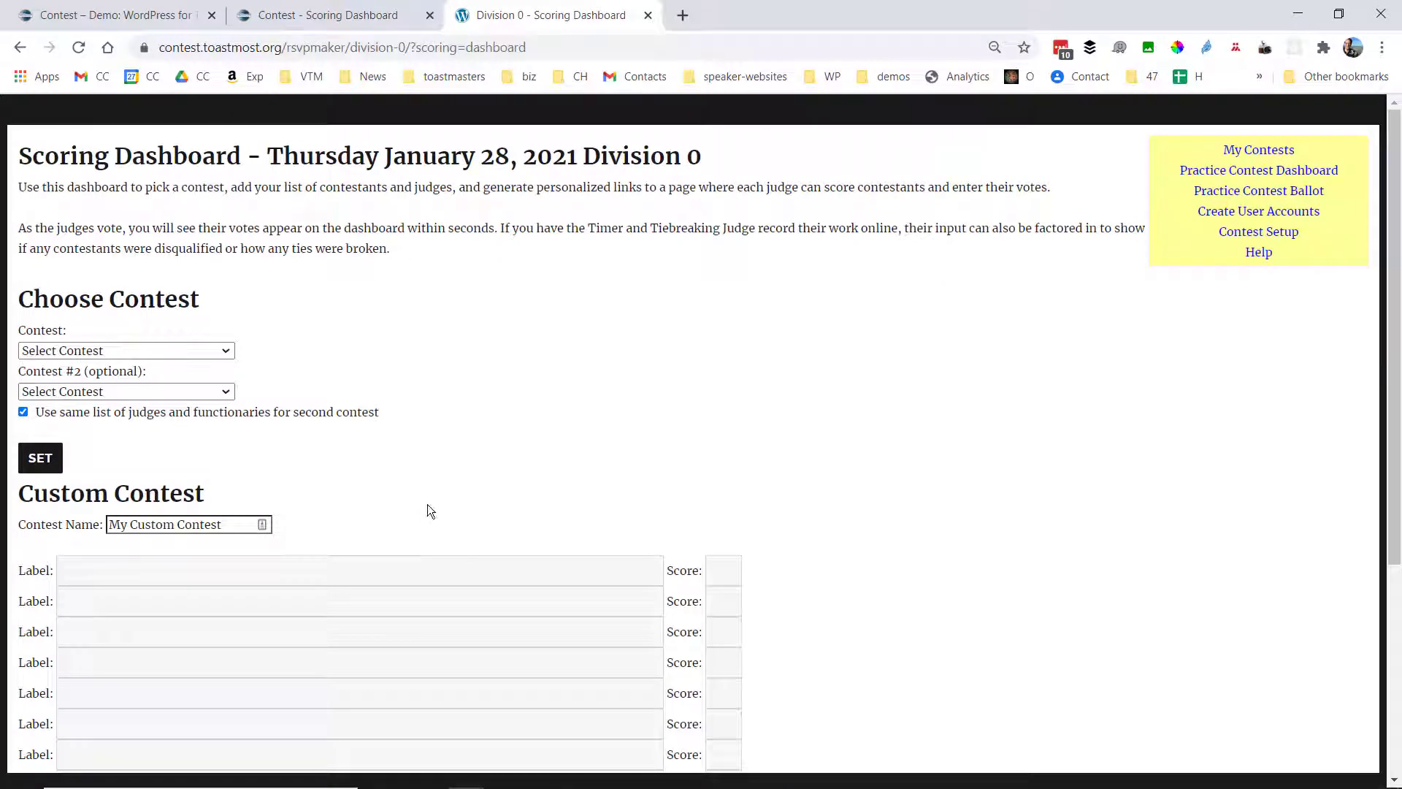
Step: Set International Speech Contest as the Division 0 contest and Table Topics Contest as contest #2, sharing the same judges and functionaries
left_click(228, 352)
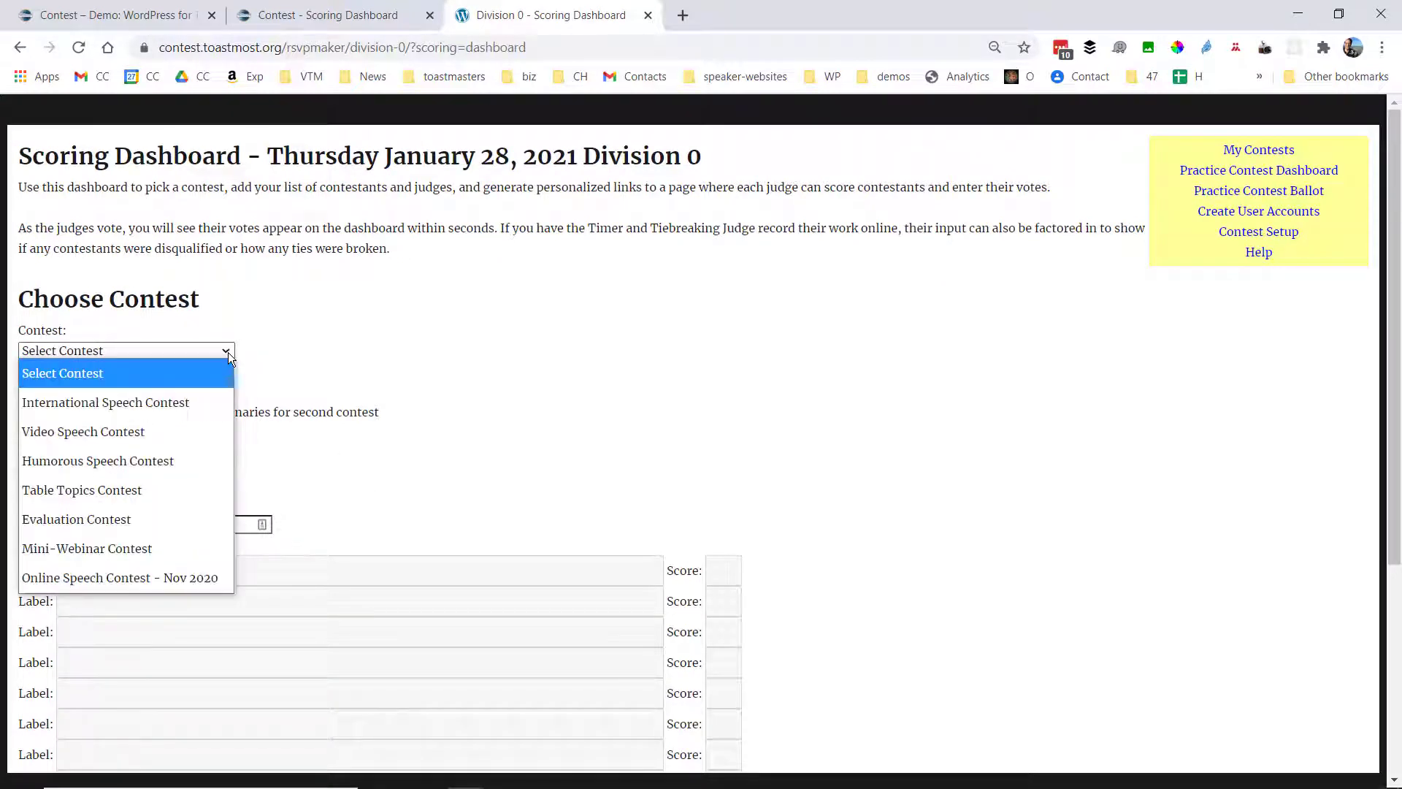
left_click(218, 398)
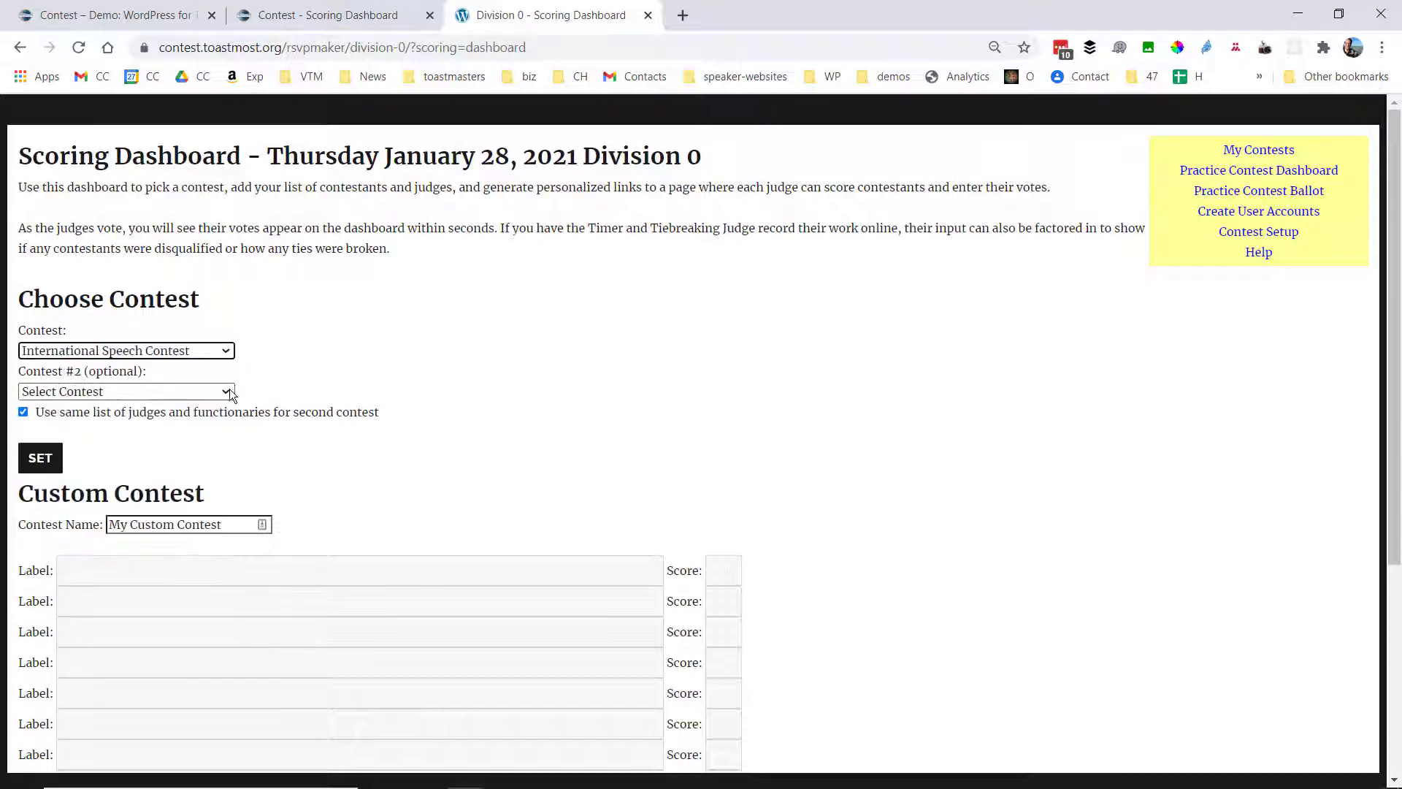
left_click(228, 393)
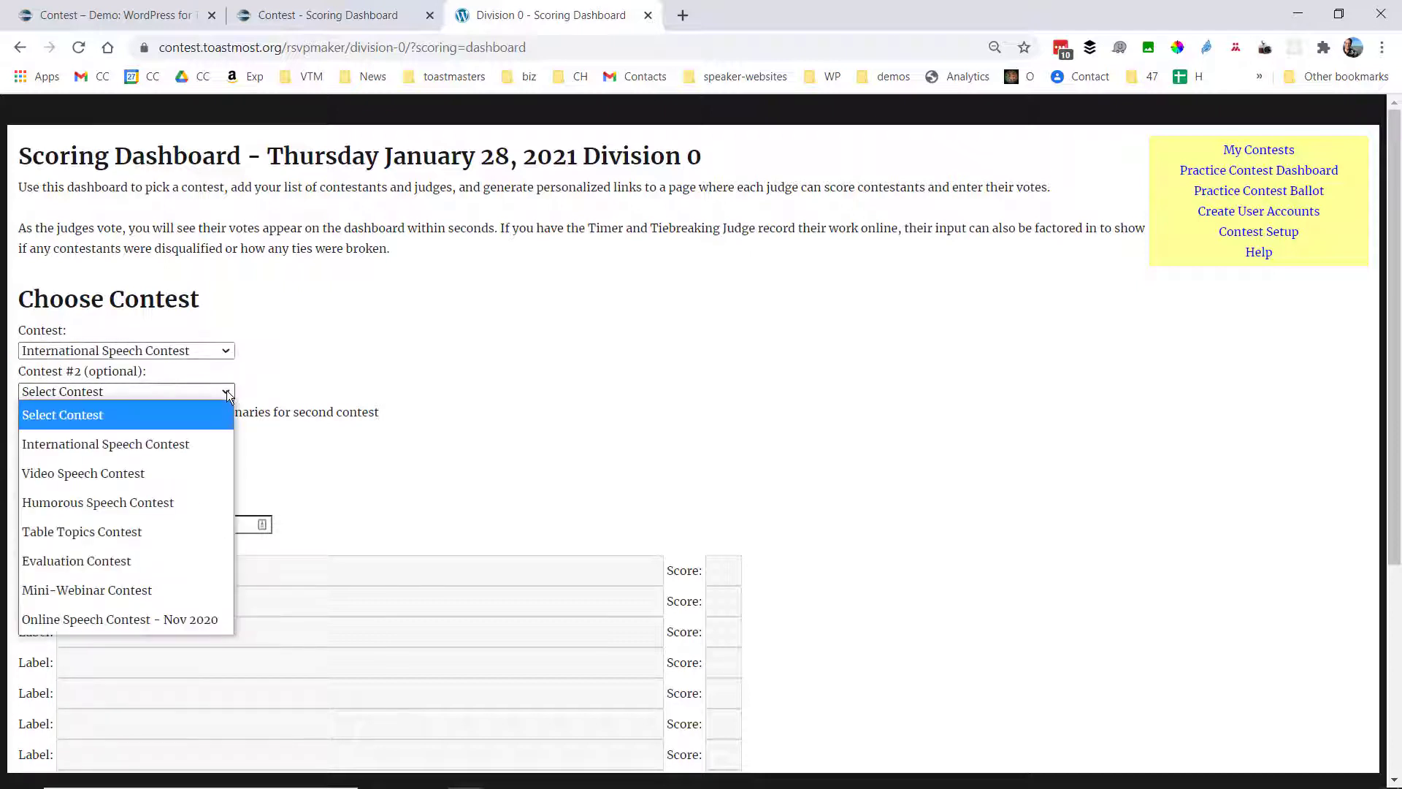
left_click(169, 533)
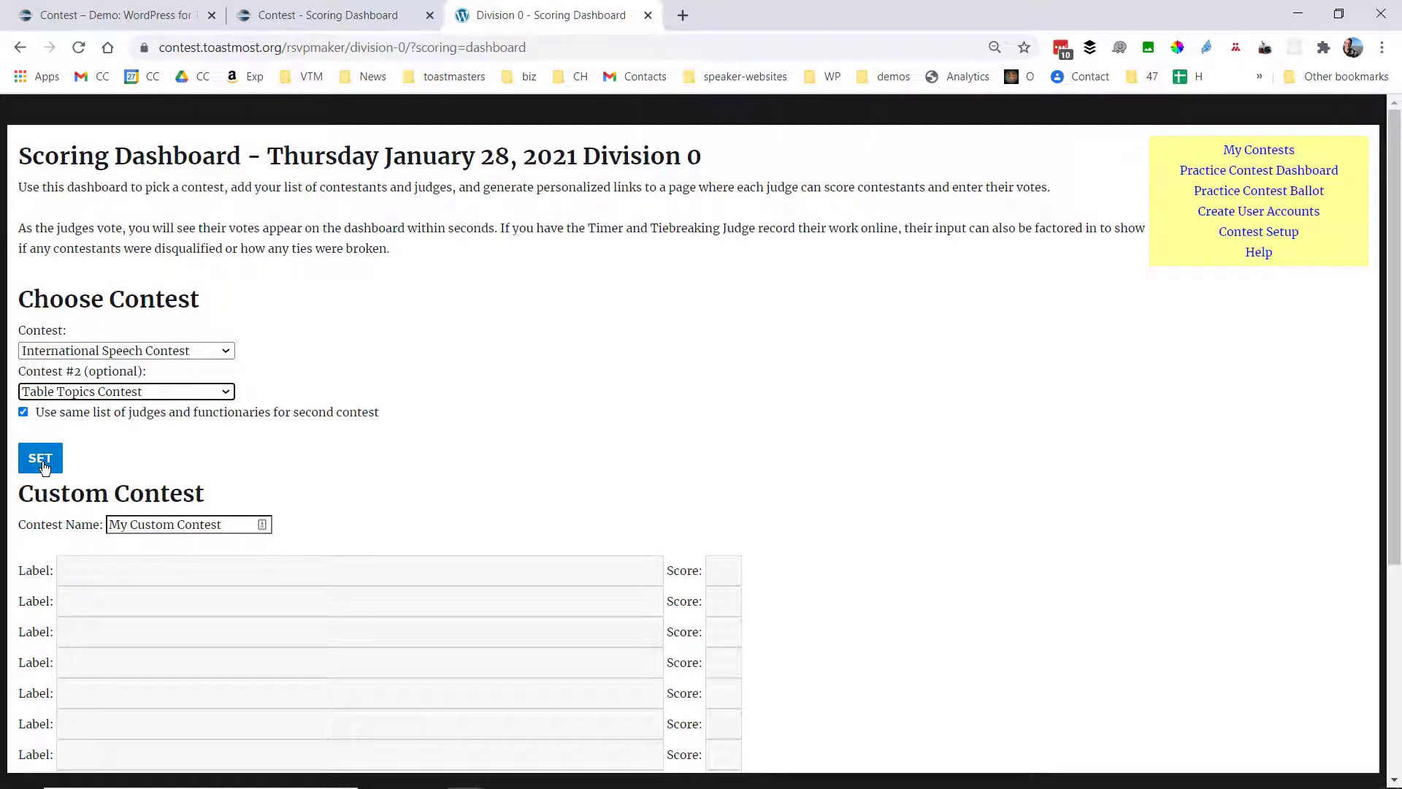
left_click(40, 459)
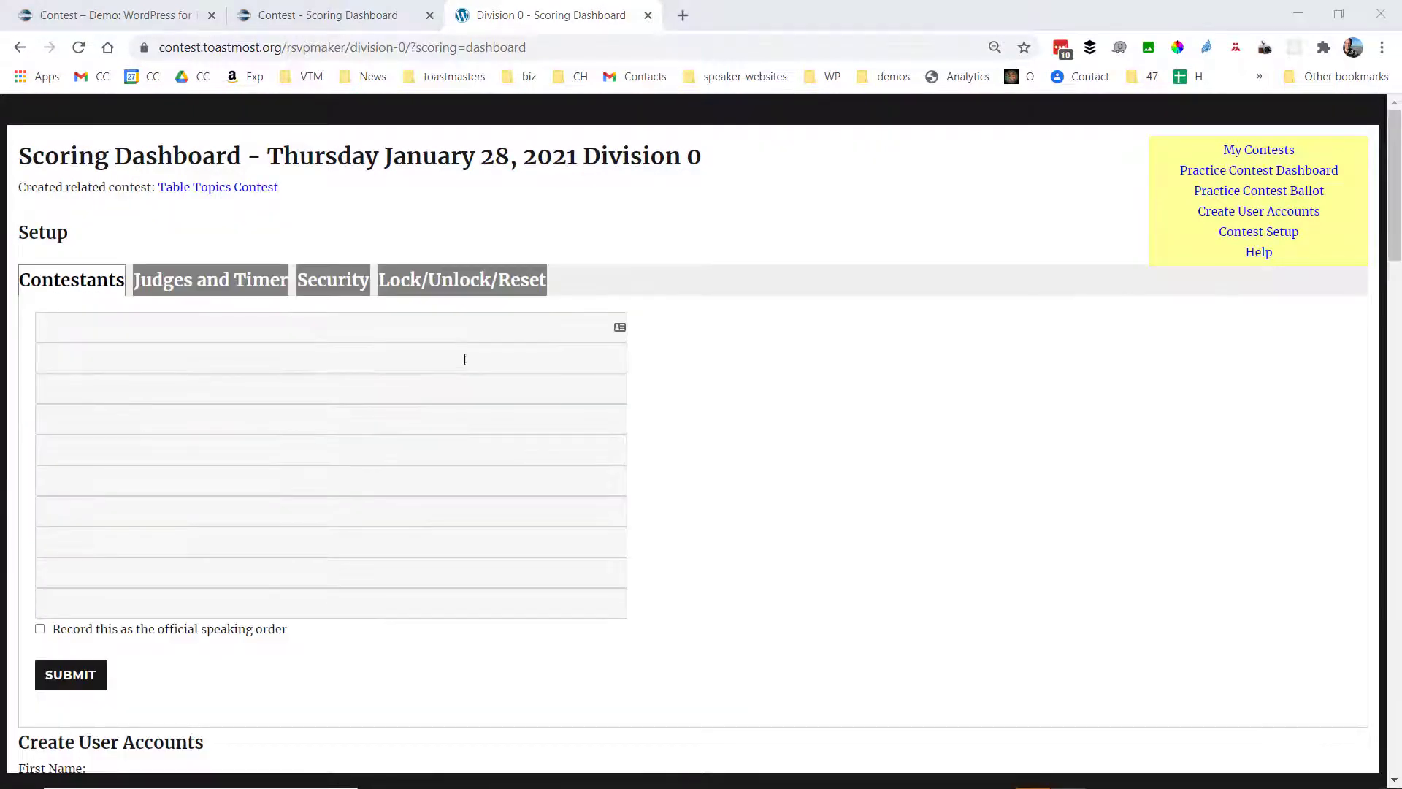
Step: Submit George Washington, John Adams, Thomas Jefferson, John Quincy Adams and James Madison as the contestants for the Division 0 contest
left_click(382, 329)
type("George Washington")
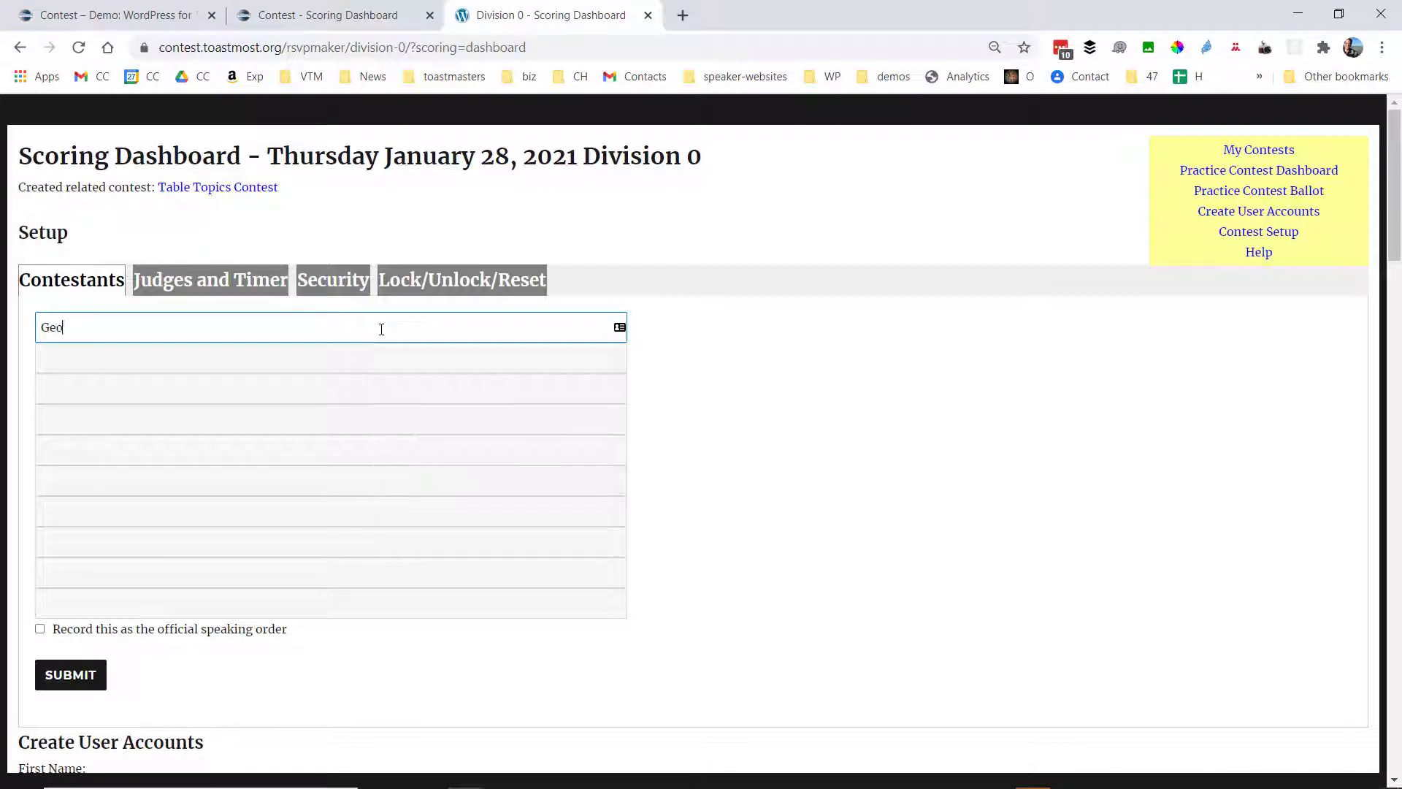
key("Tab")
type("J")
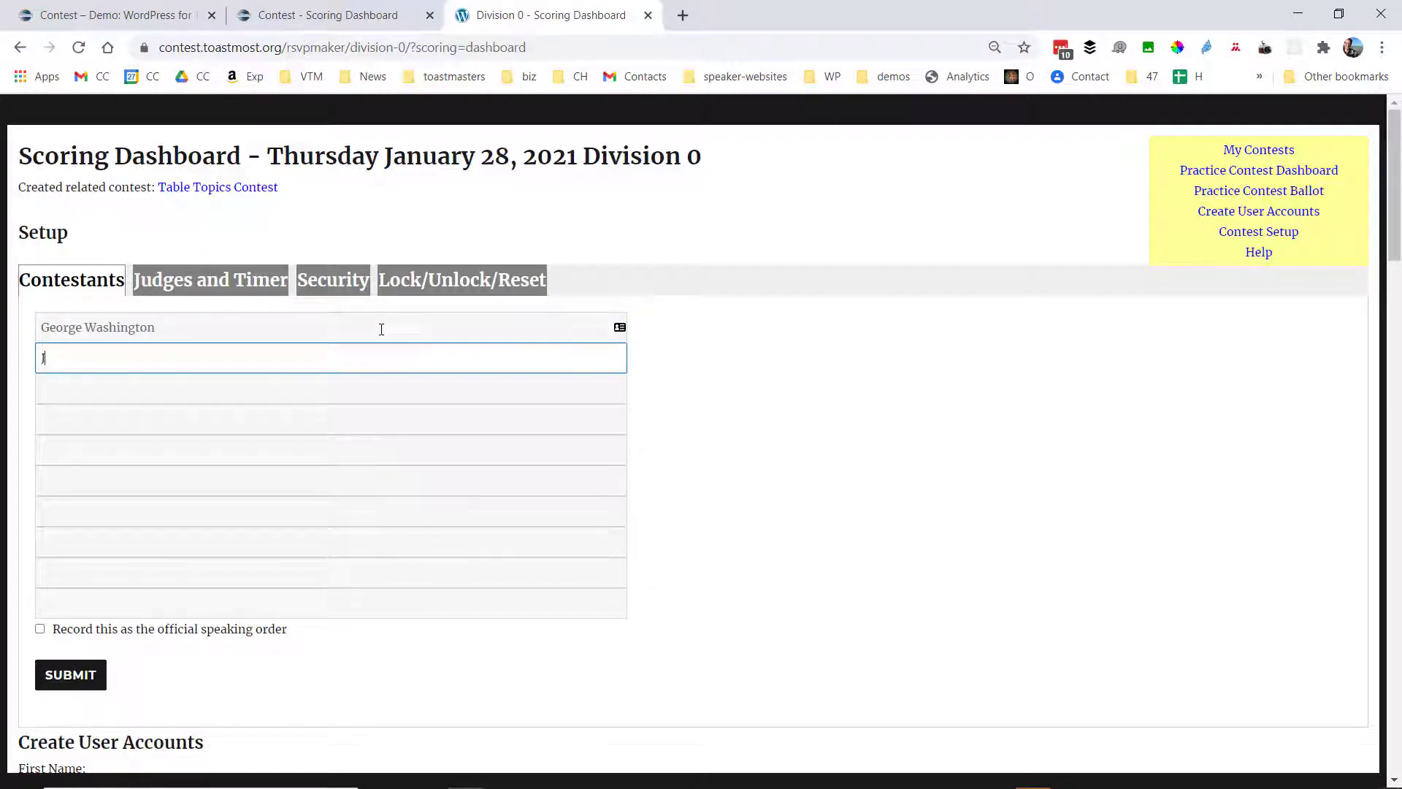
type("ohn Adams")
key("Tab")
type("Thomas Jeffer")
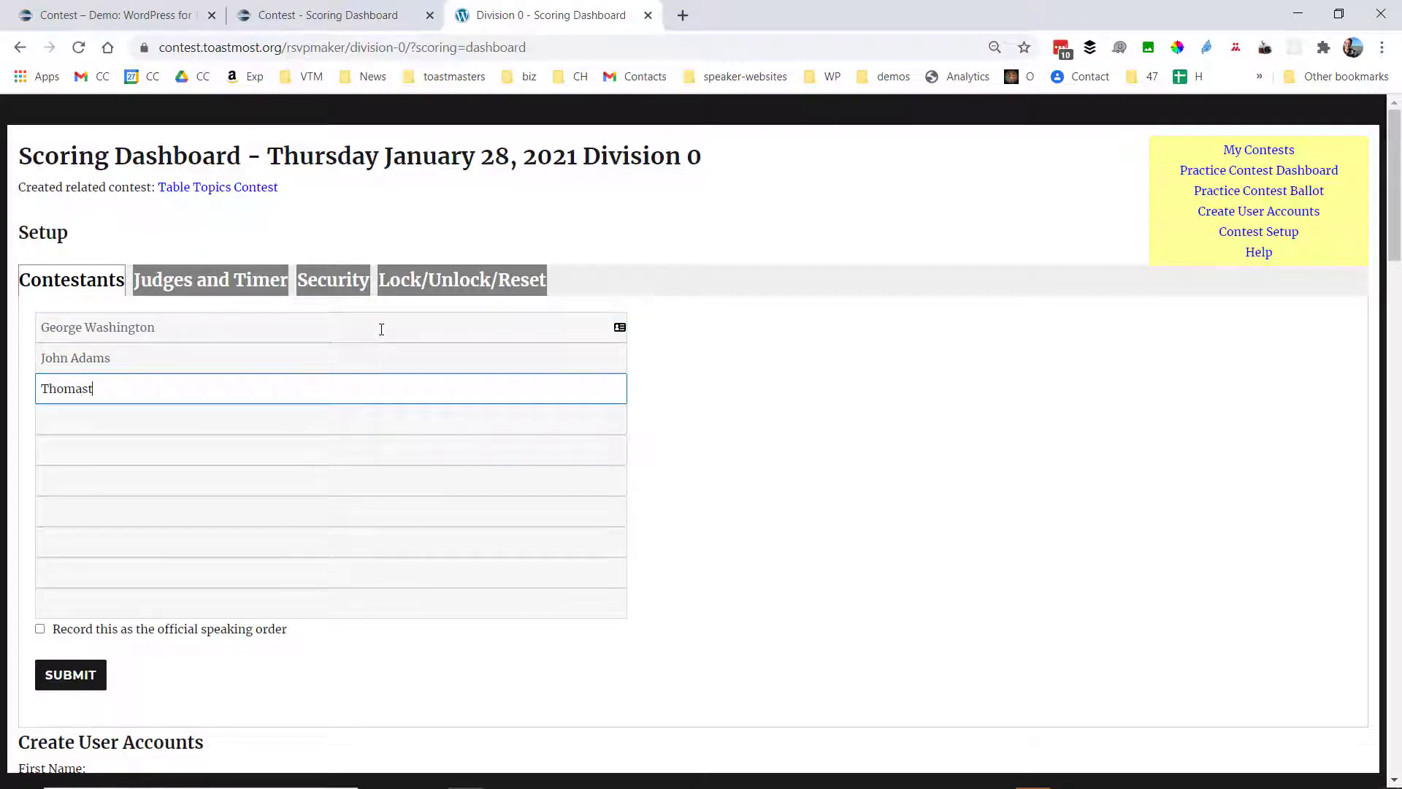
type("son")
key("Tab")
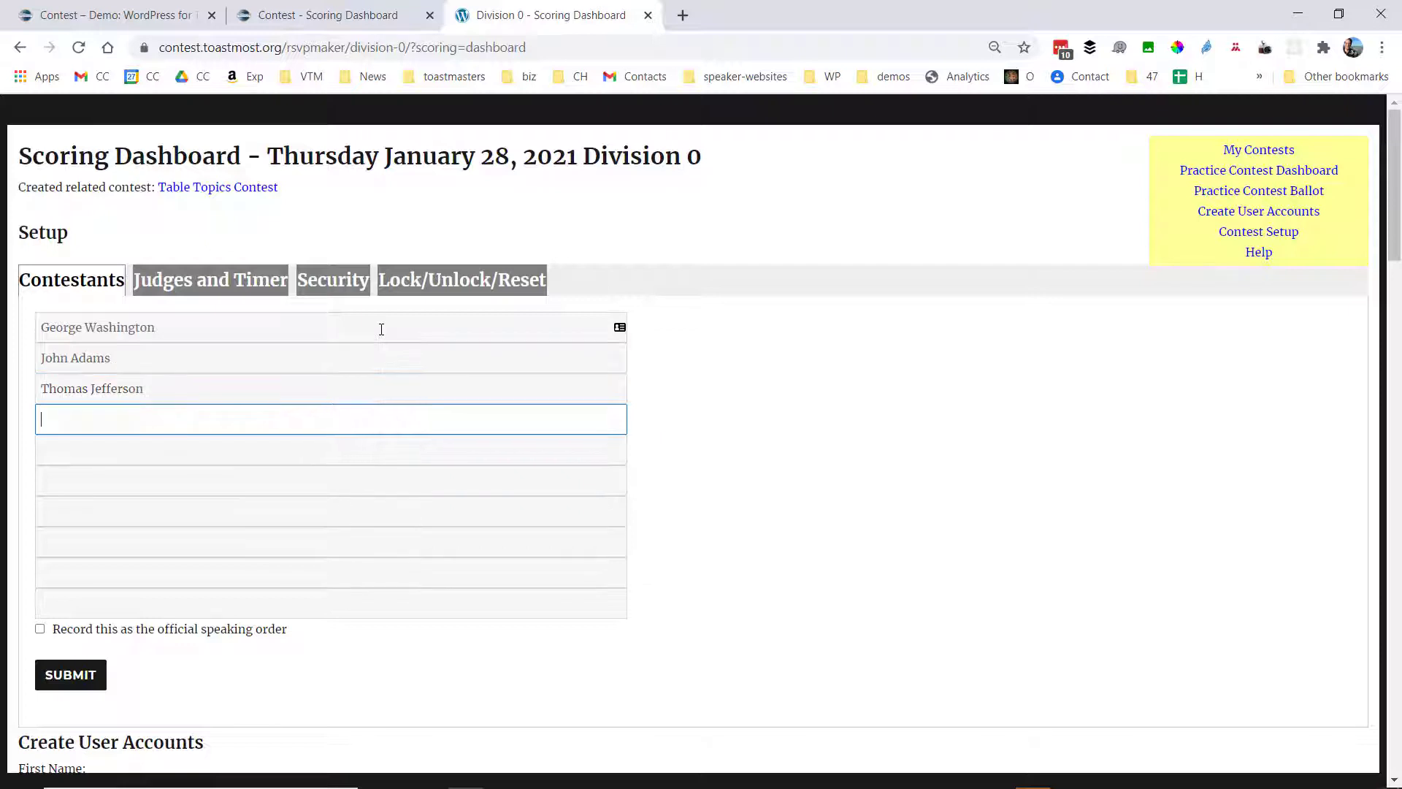
type("John Quincy Adams")
key("Tab")
type("James M")
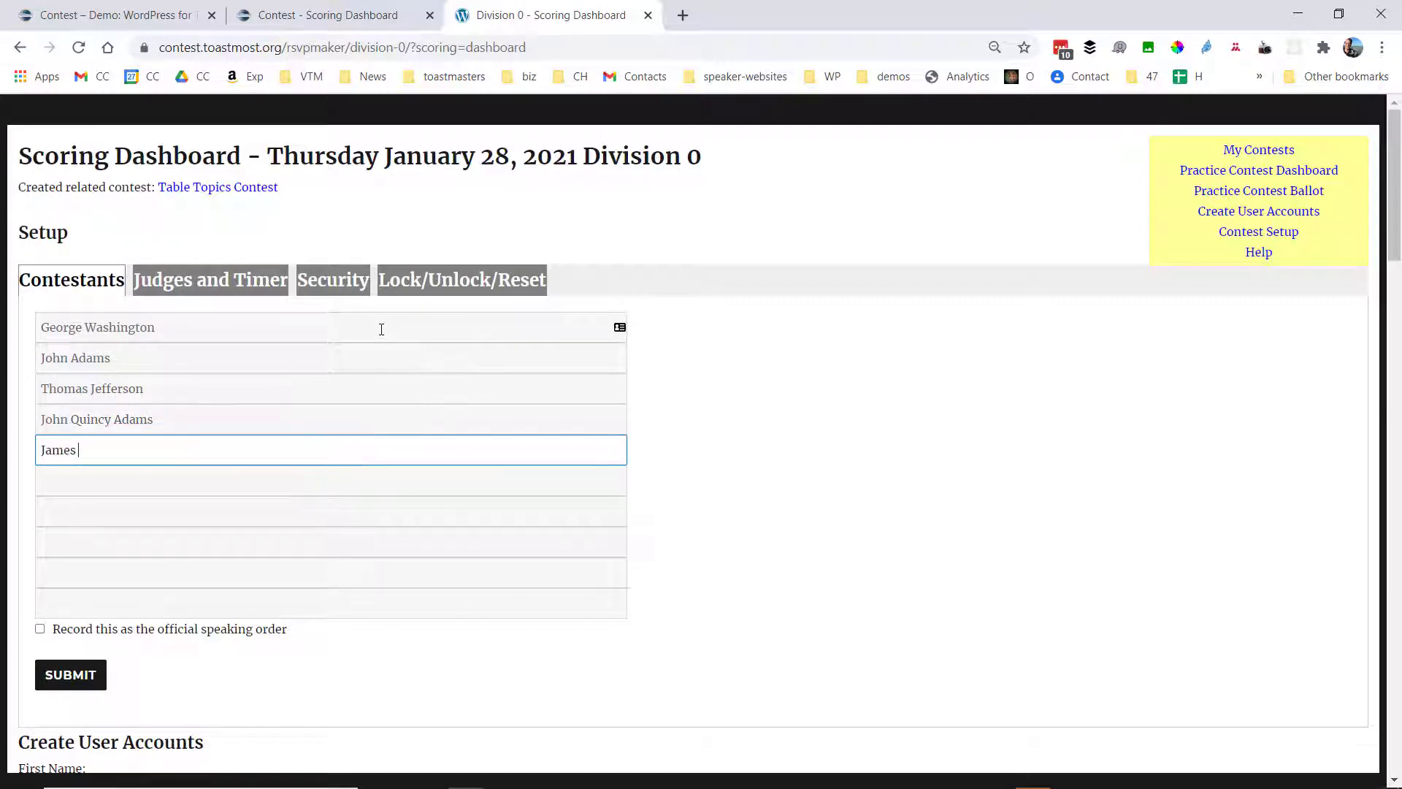
type("adison")
left_click(88, 679)
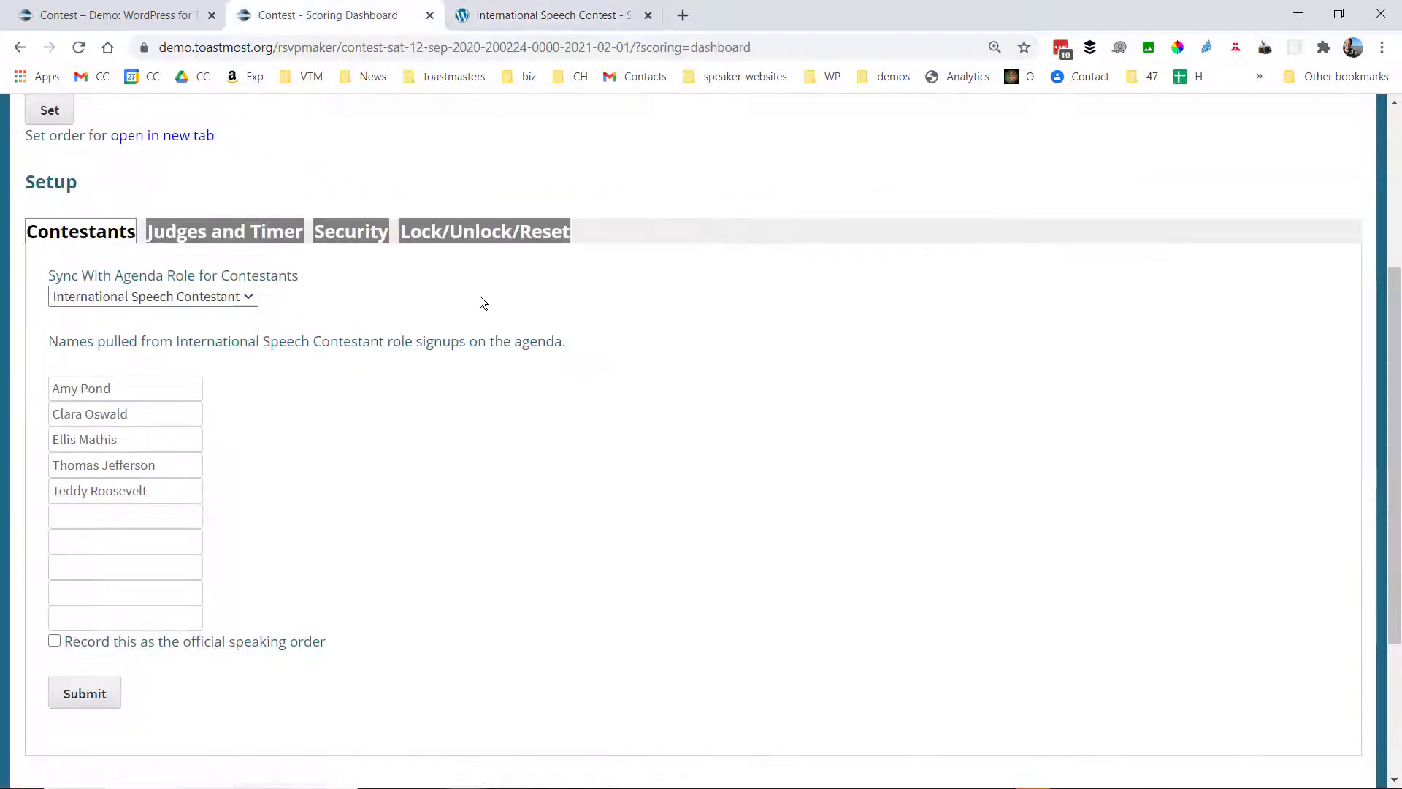
Step: Switch to the demo club's contest scoring dashboard and assign two club members as the first two judges
left_click(238, 235)
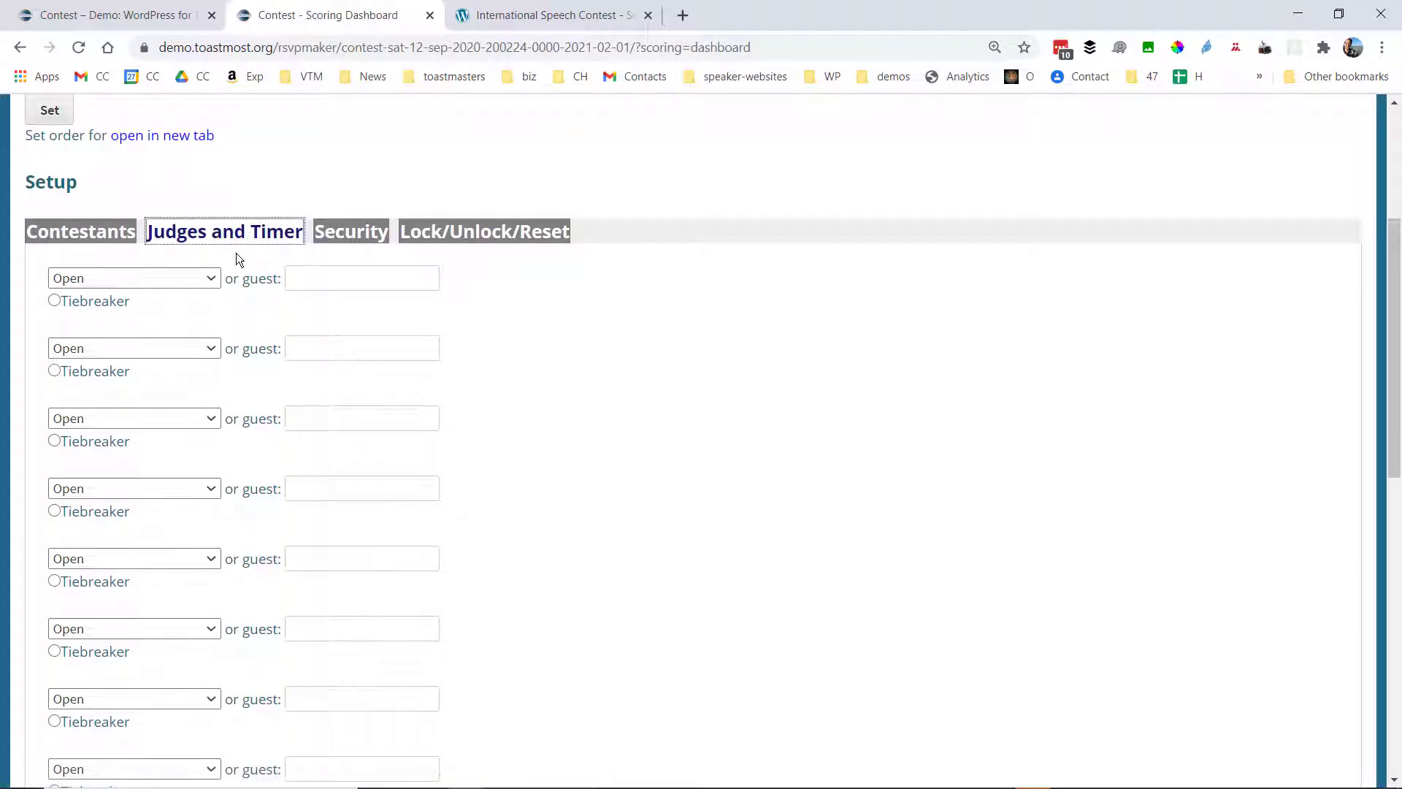
left_click(212, 278)
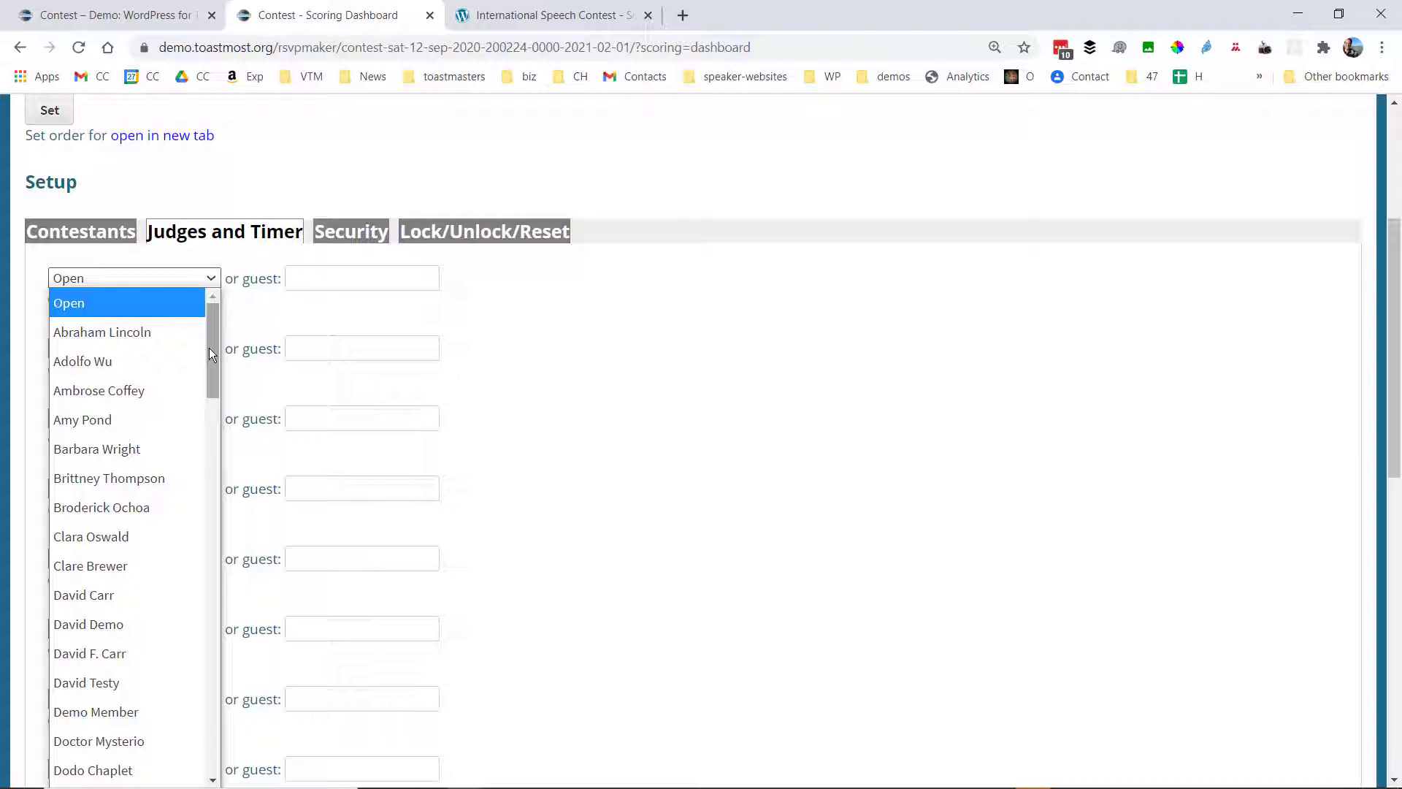
left_click(96, 649)
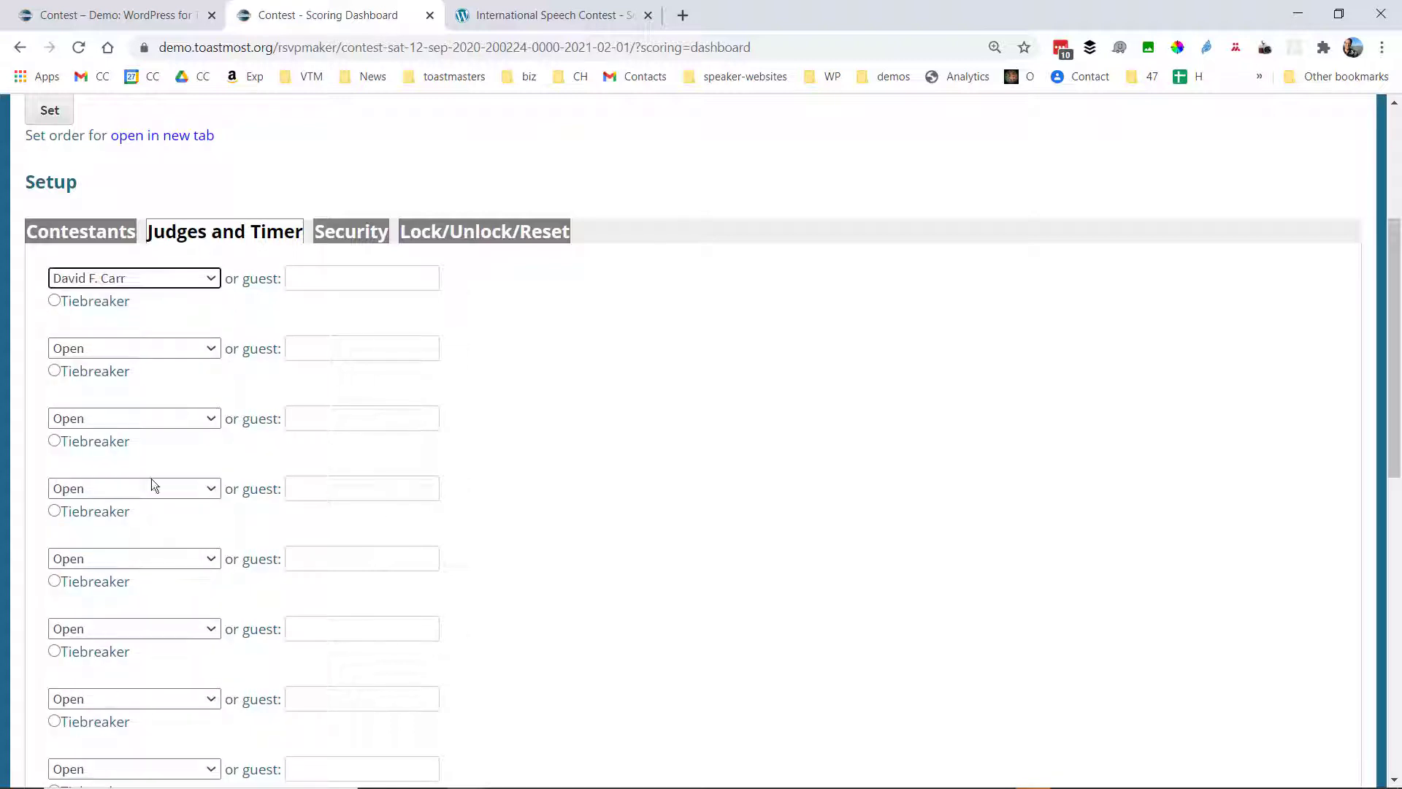
left_click(166, 349)
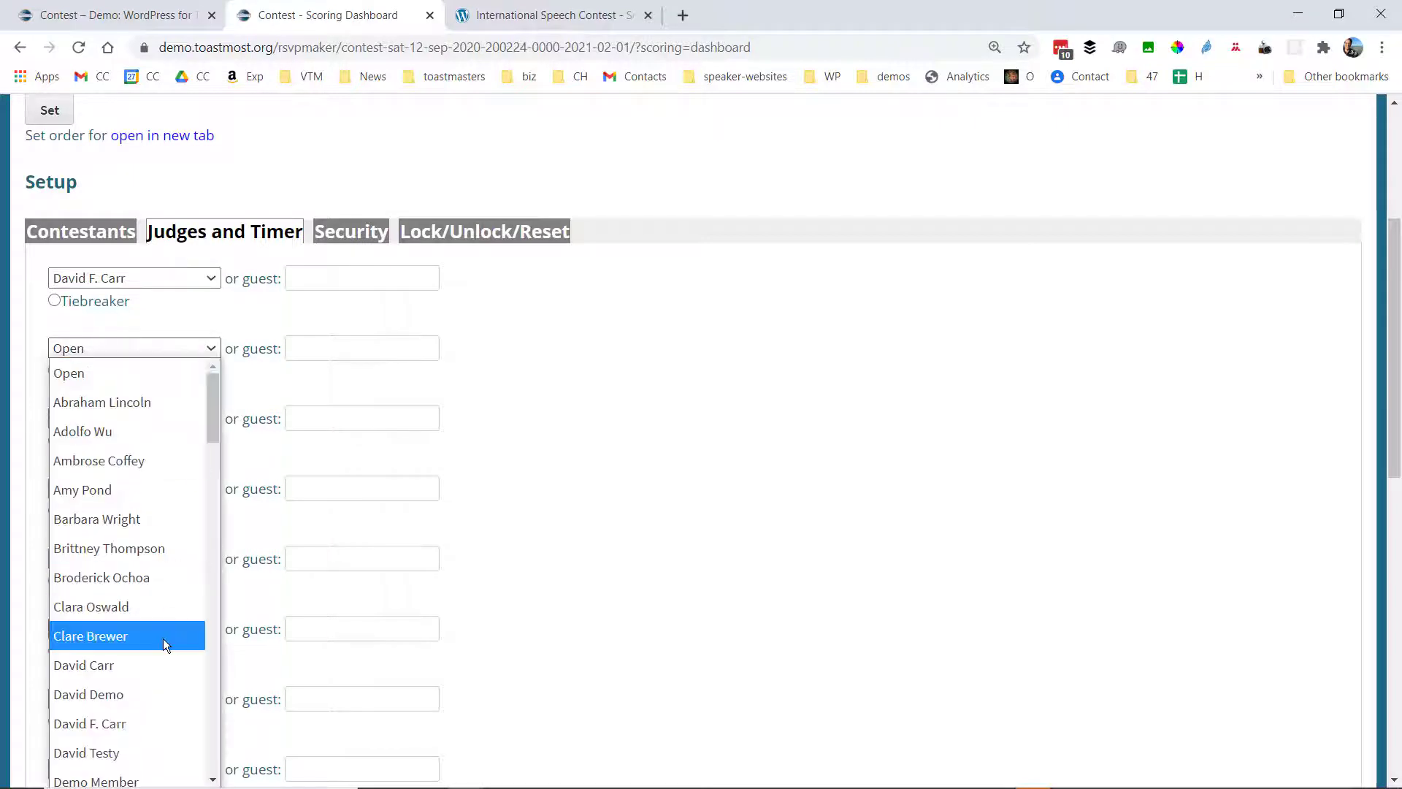
left_click(153, 692)
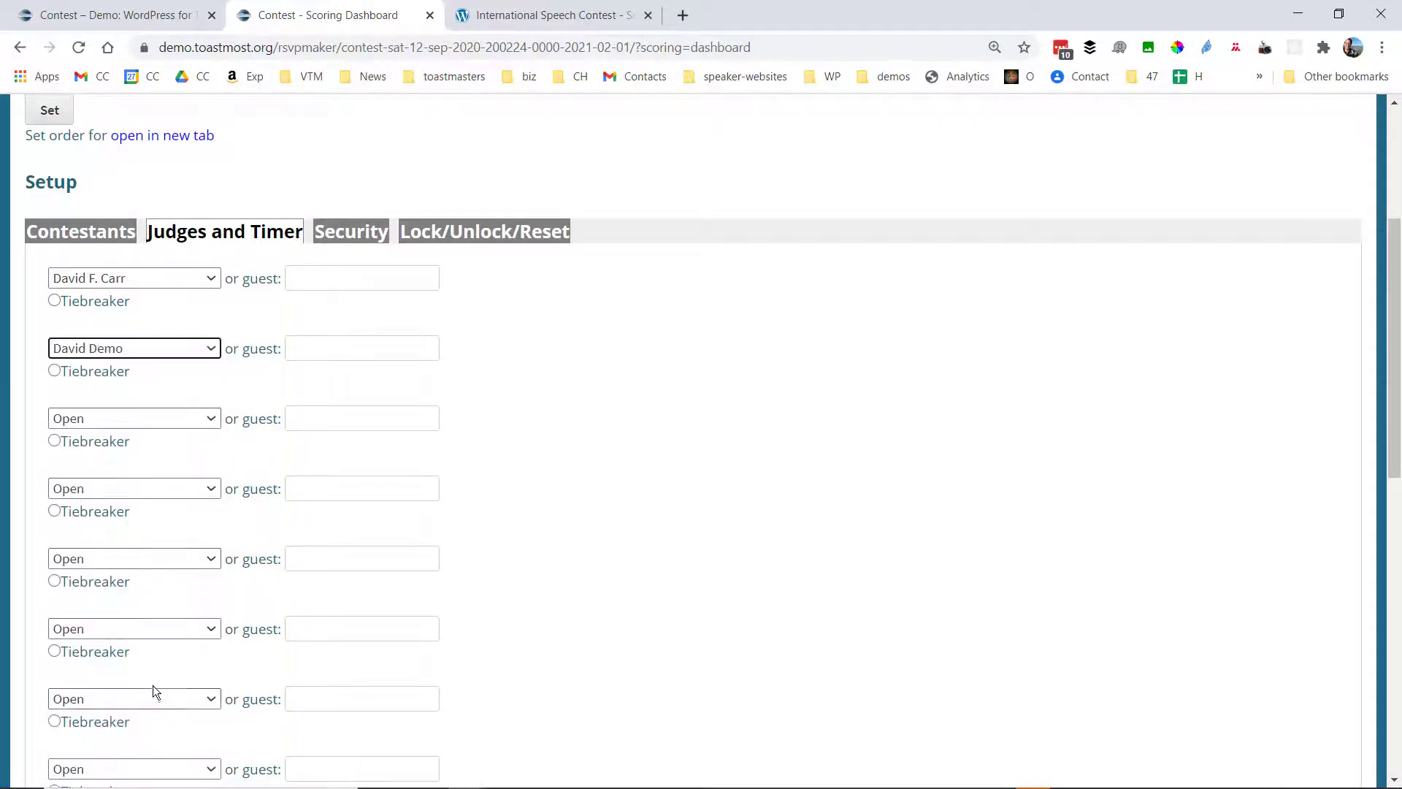
Step: Add Dolly Madison and Harriet Tubman as guest judges and make Harriet Tubman the tiebreaker
left_click(369, 416)
type("Doll")
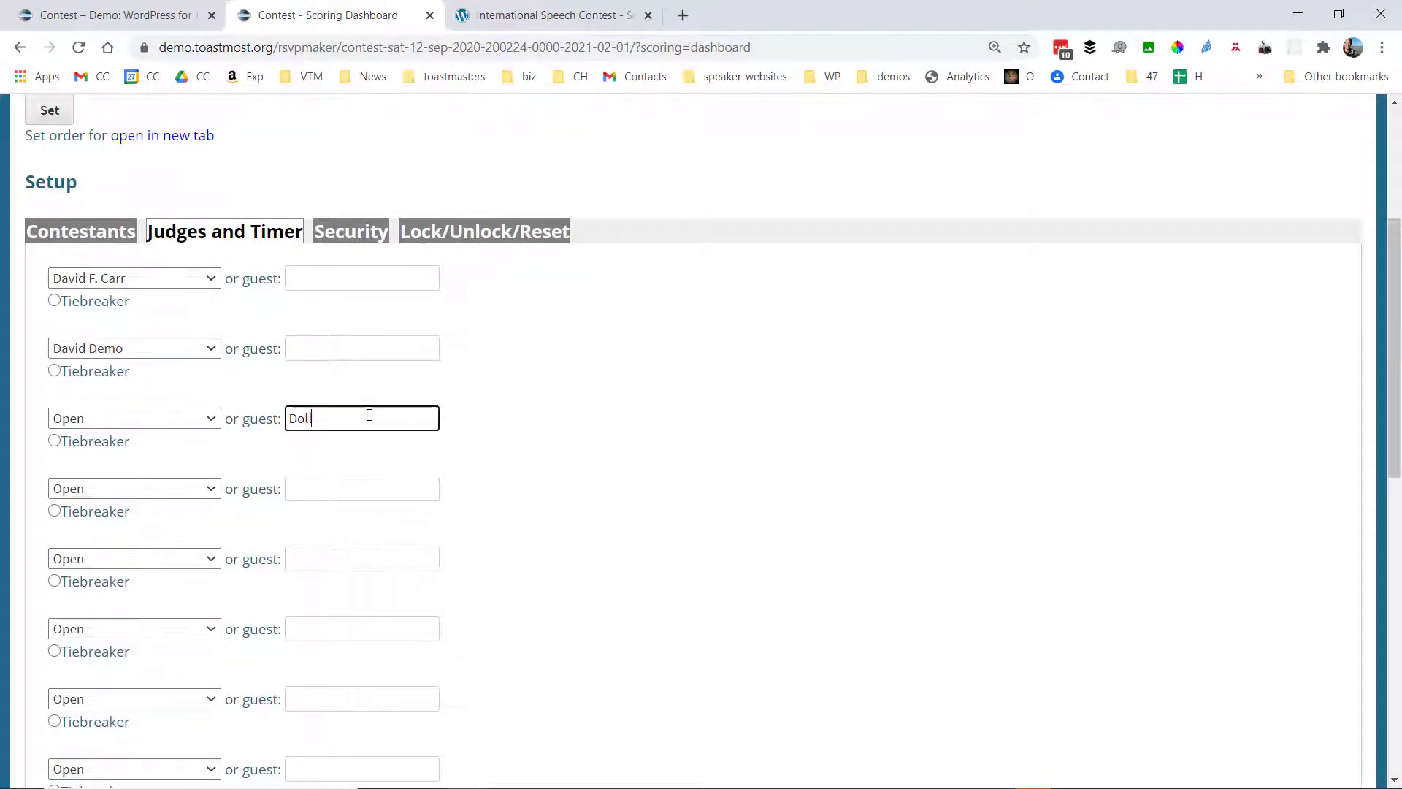
type("y Madison")
key("Tab")
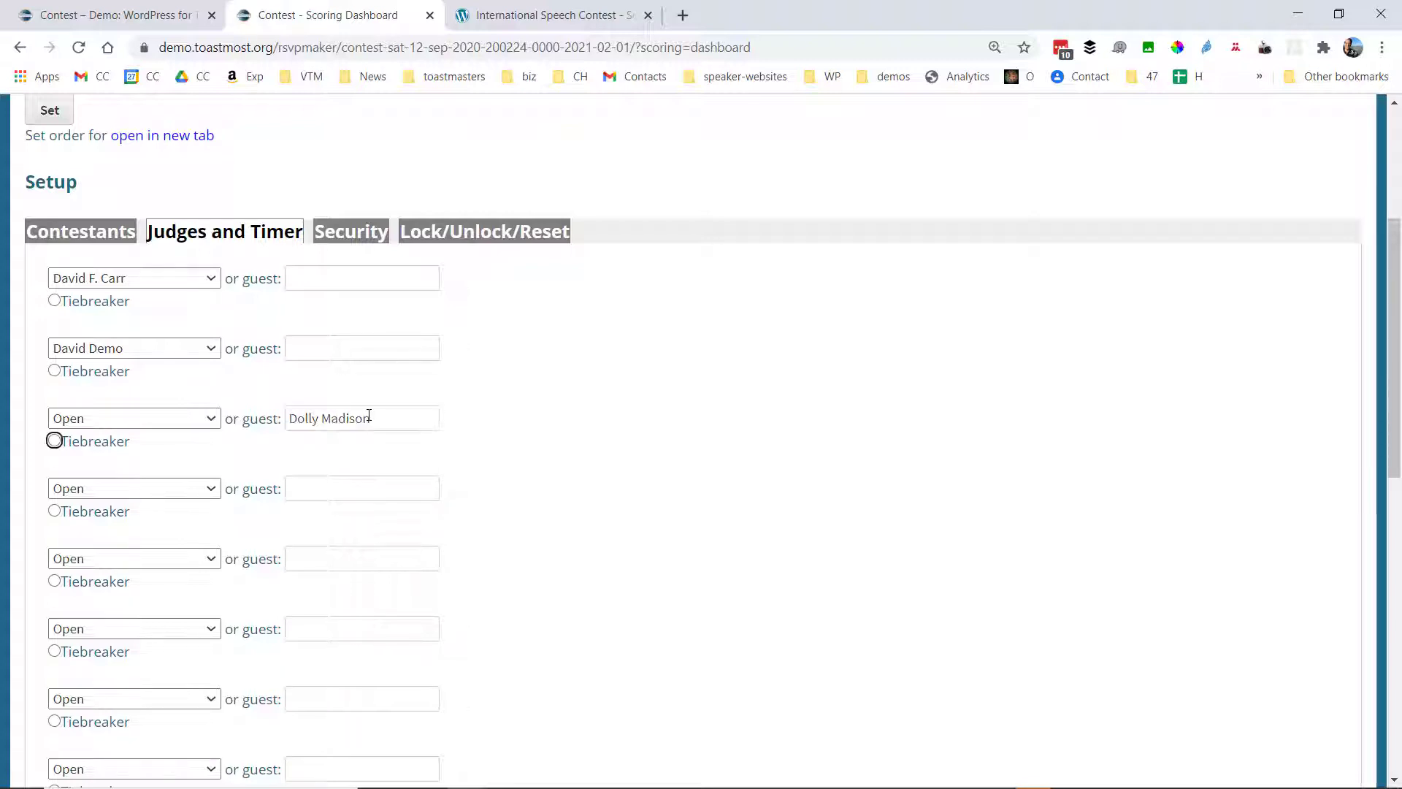
left_click(373, 488)
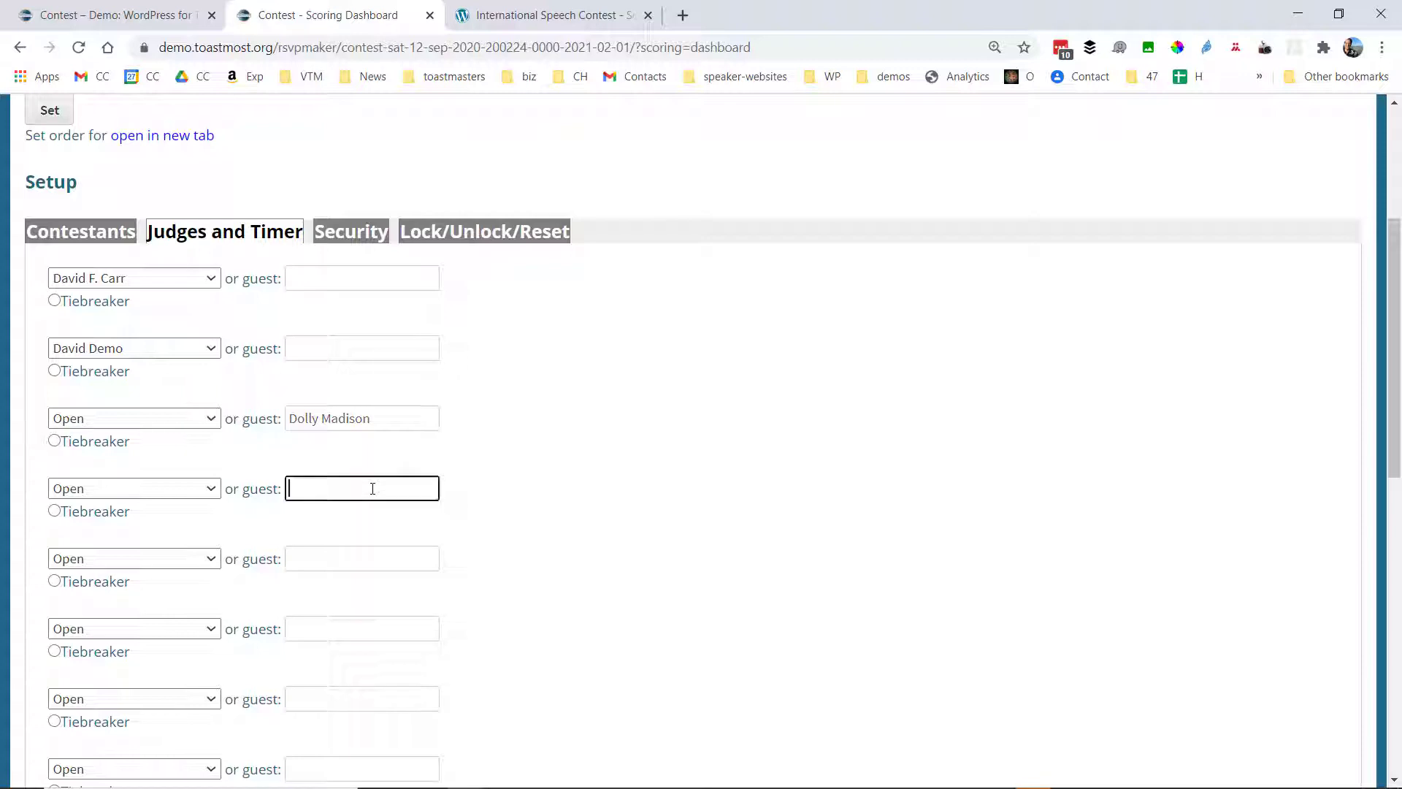
type("Harriet Tubman")
left_click(54, 512)
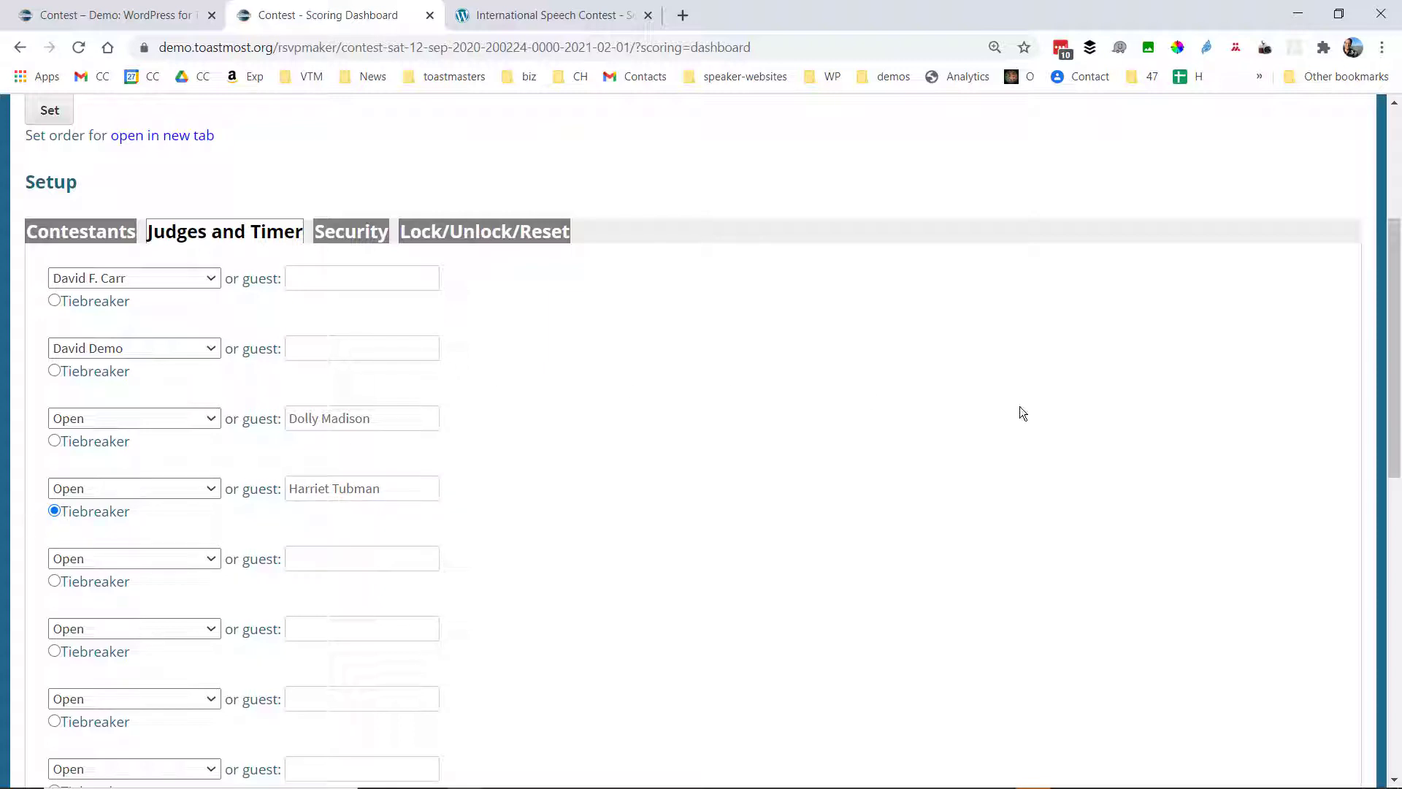
Step: Assign club members as the fifth judge and the timer, and submit the judge and timer assignments
left_click(212, 559)
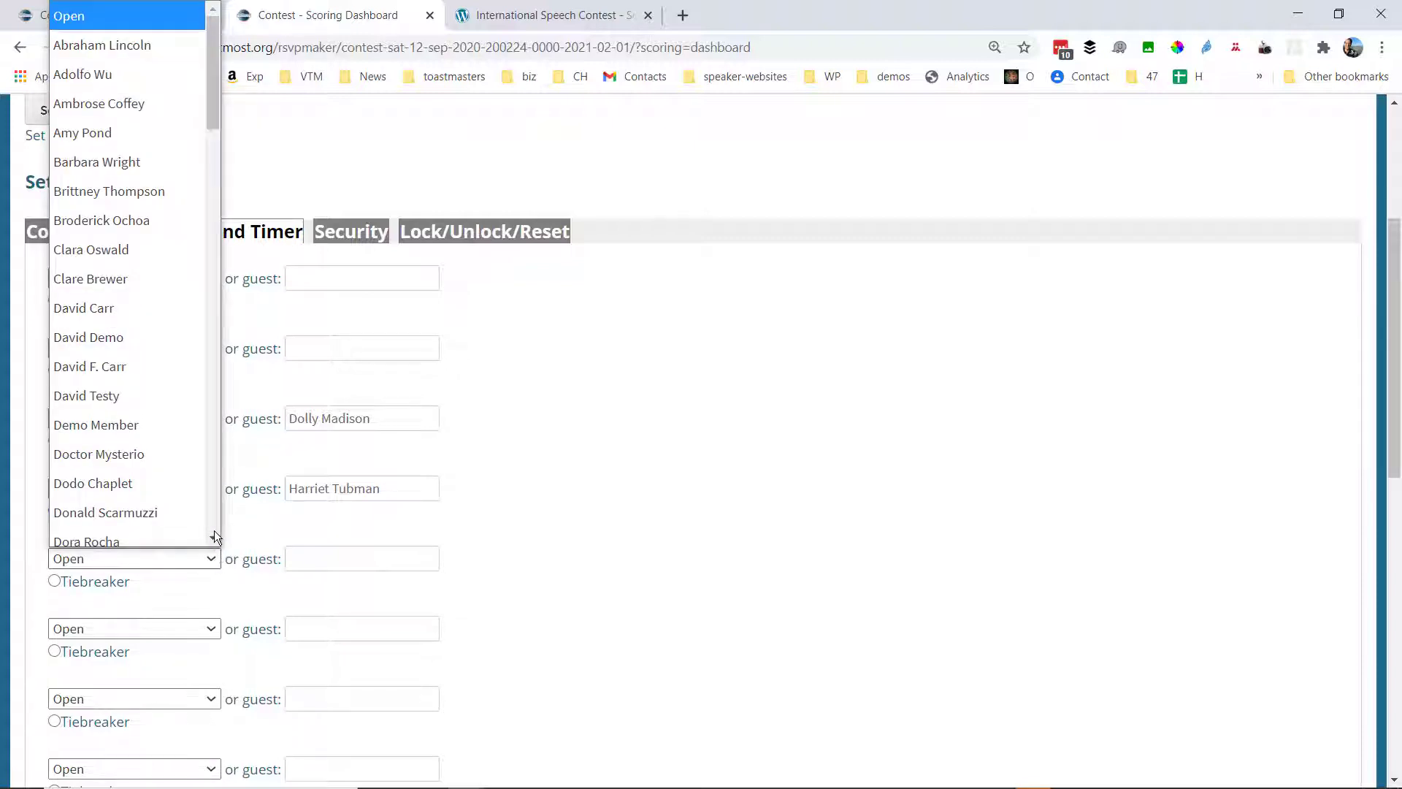
scroll(179, 519, "down", 1)
left_click(150, 510)
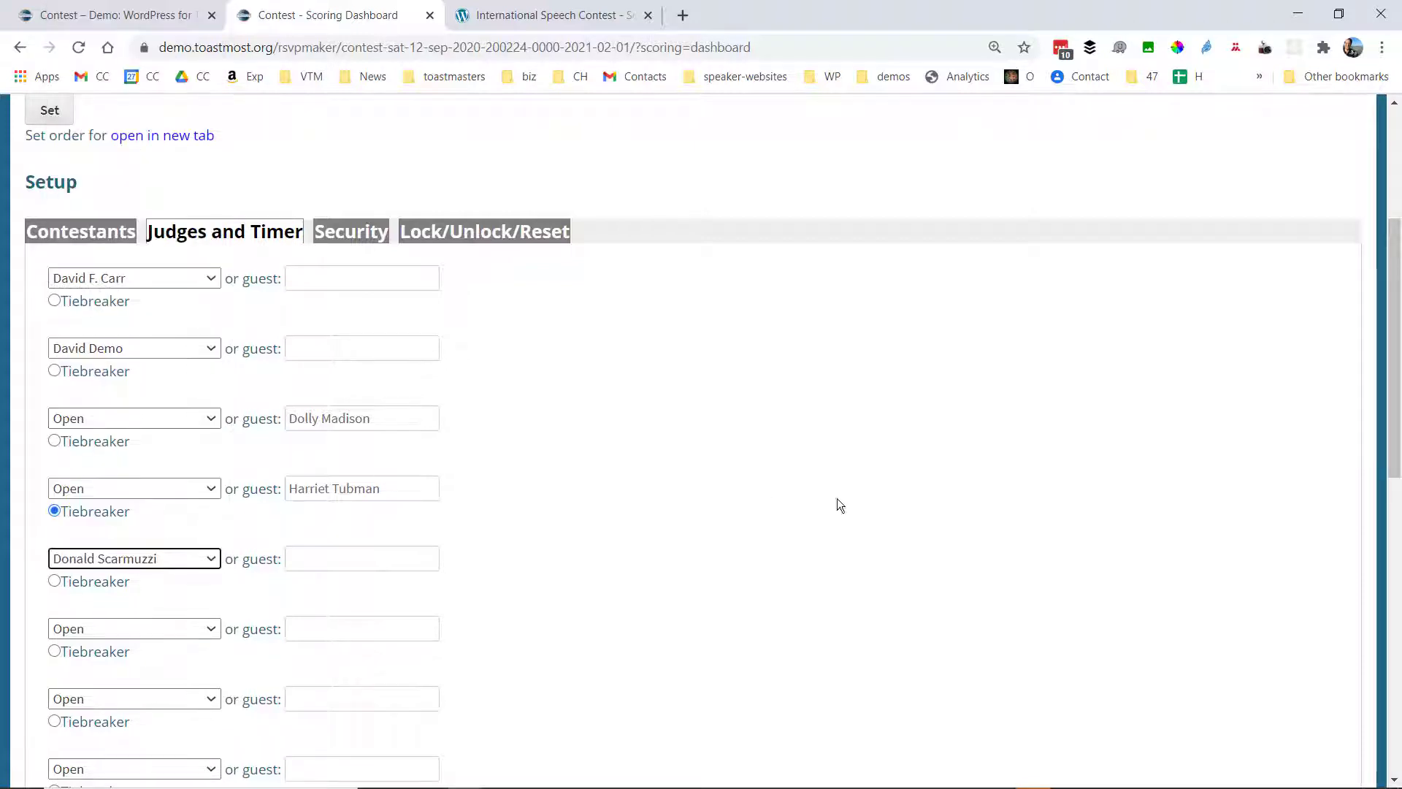
left_click_drag(1390, 398, 1390, 652)
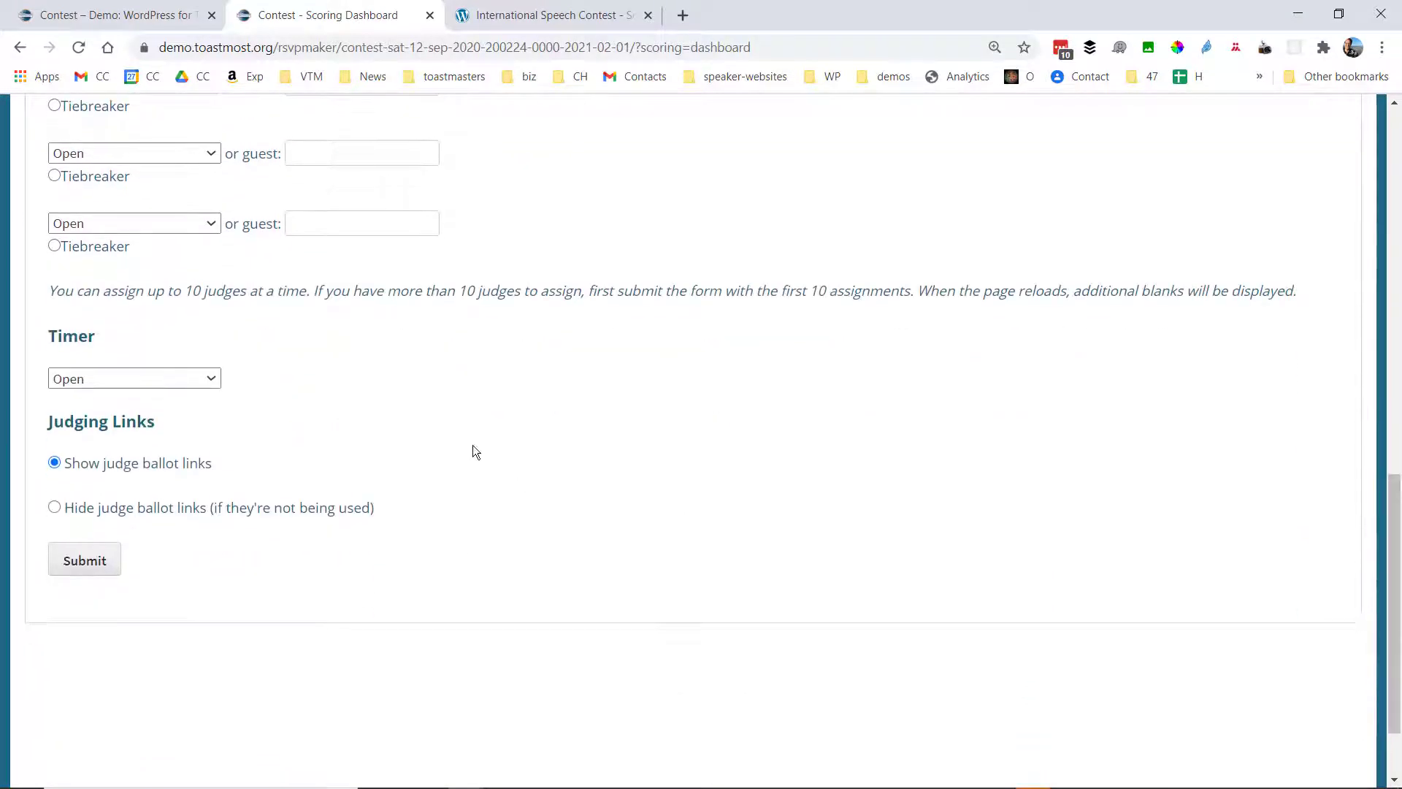
left_click(143, 380)
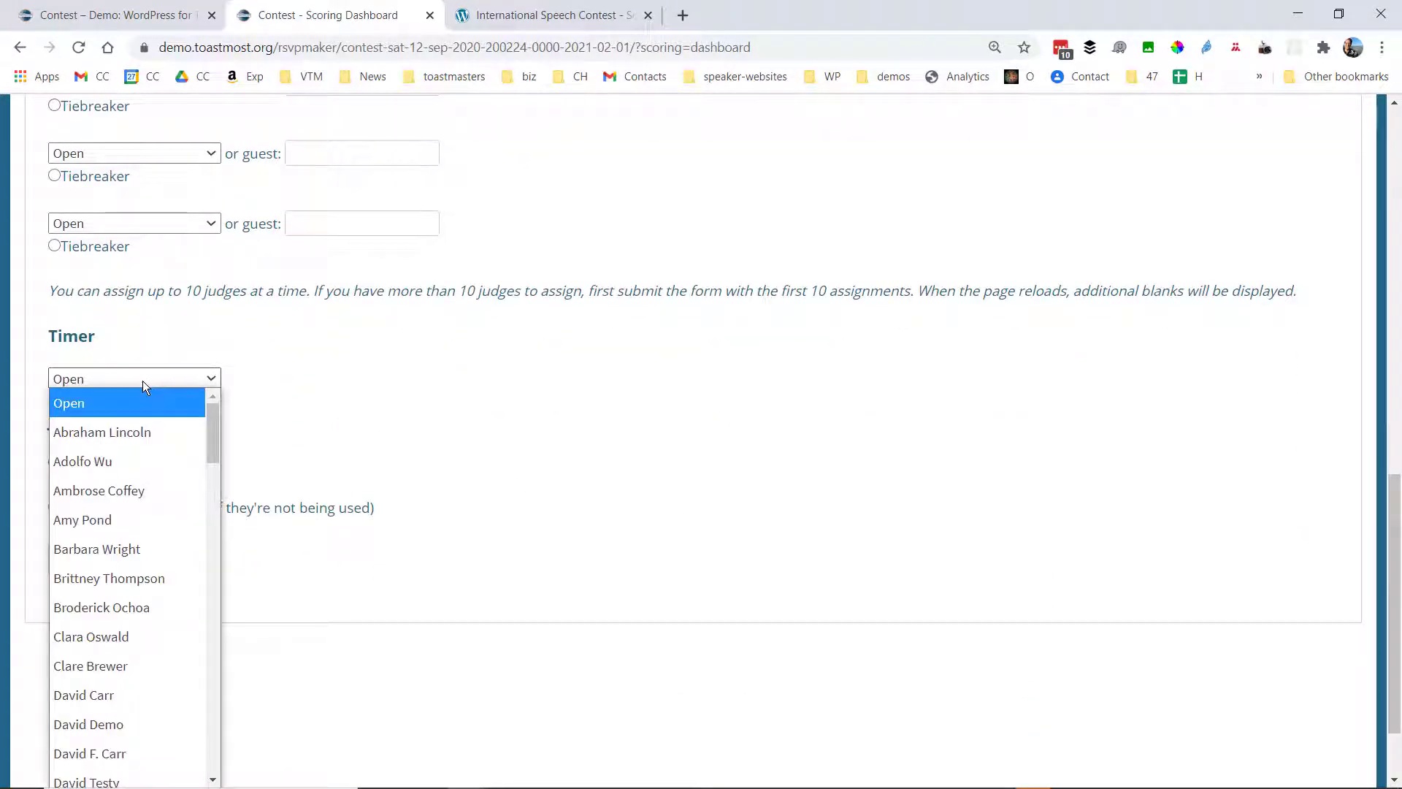
left_click(124, 640)
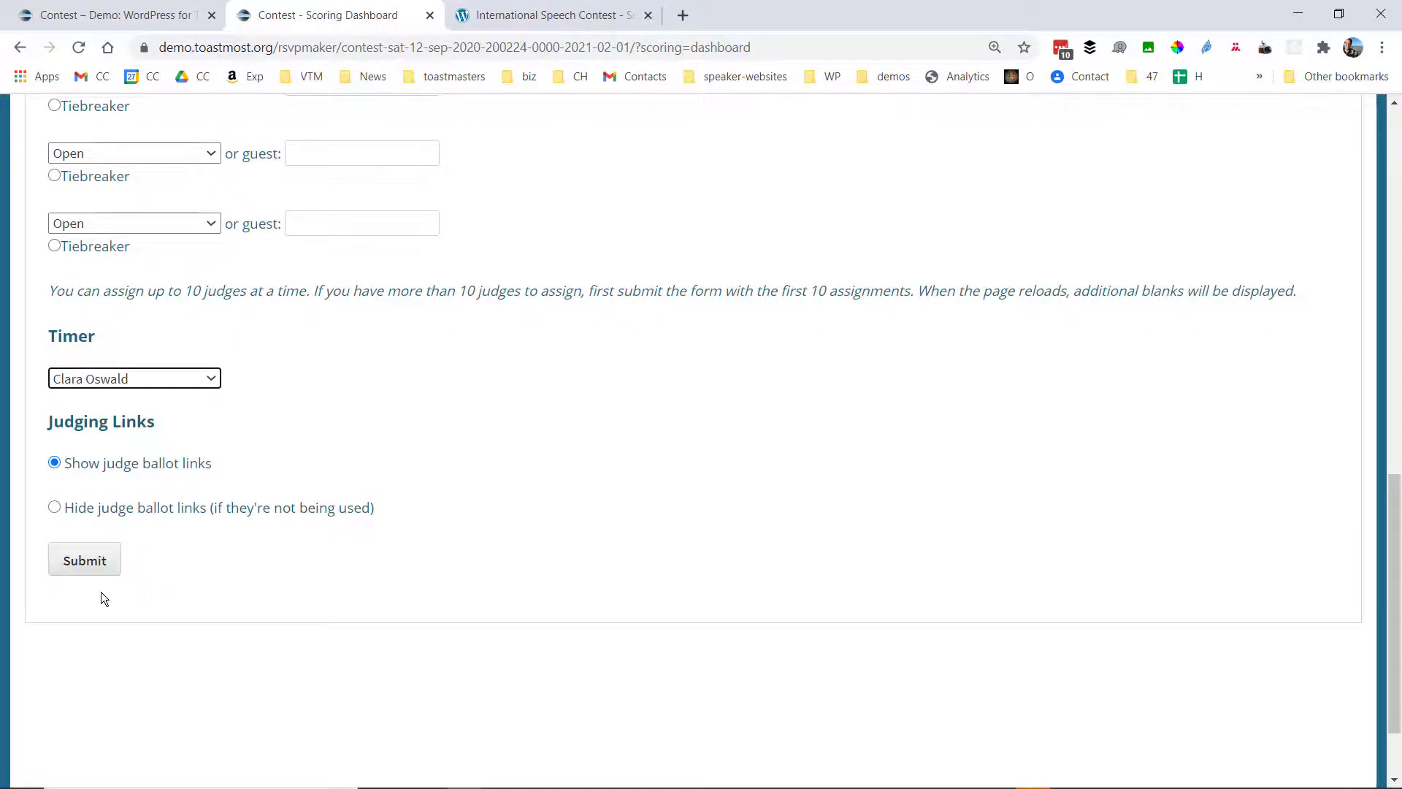
left_click(86, 561)
Step: In the contest's security setup, add a second dashboard user and choose the no-password option with ballots protected by coded links
scroll(730, 527, "down", 2)
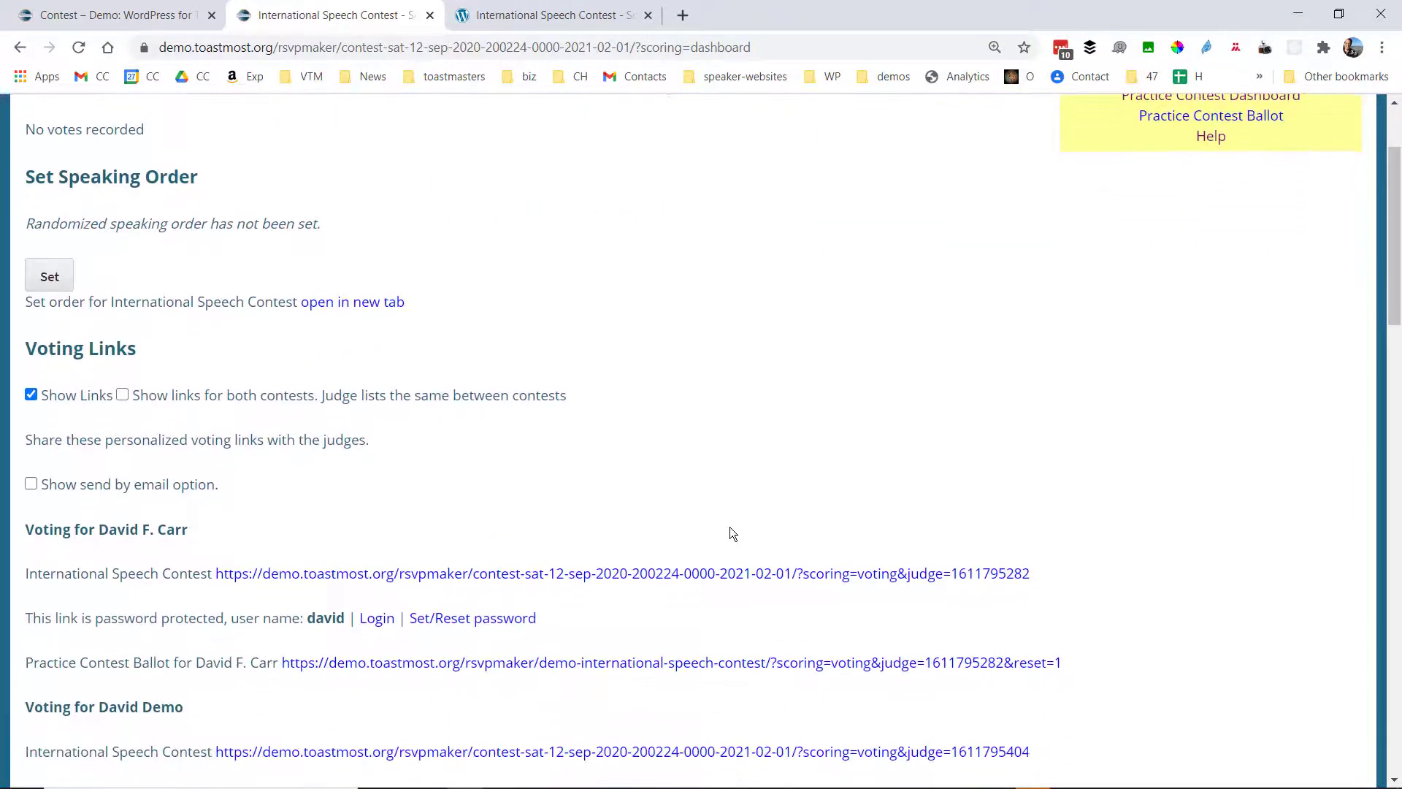
scroll(729, 527, "down", 13)
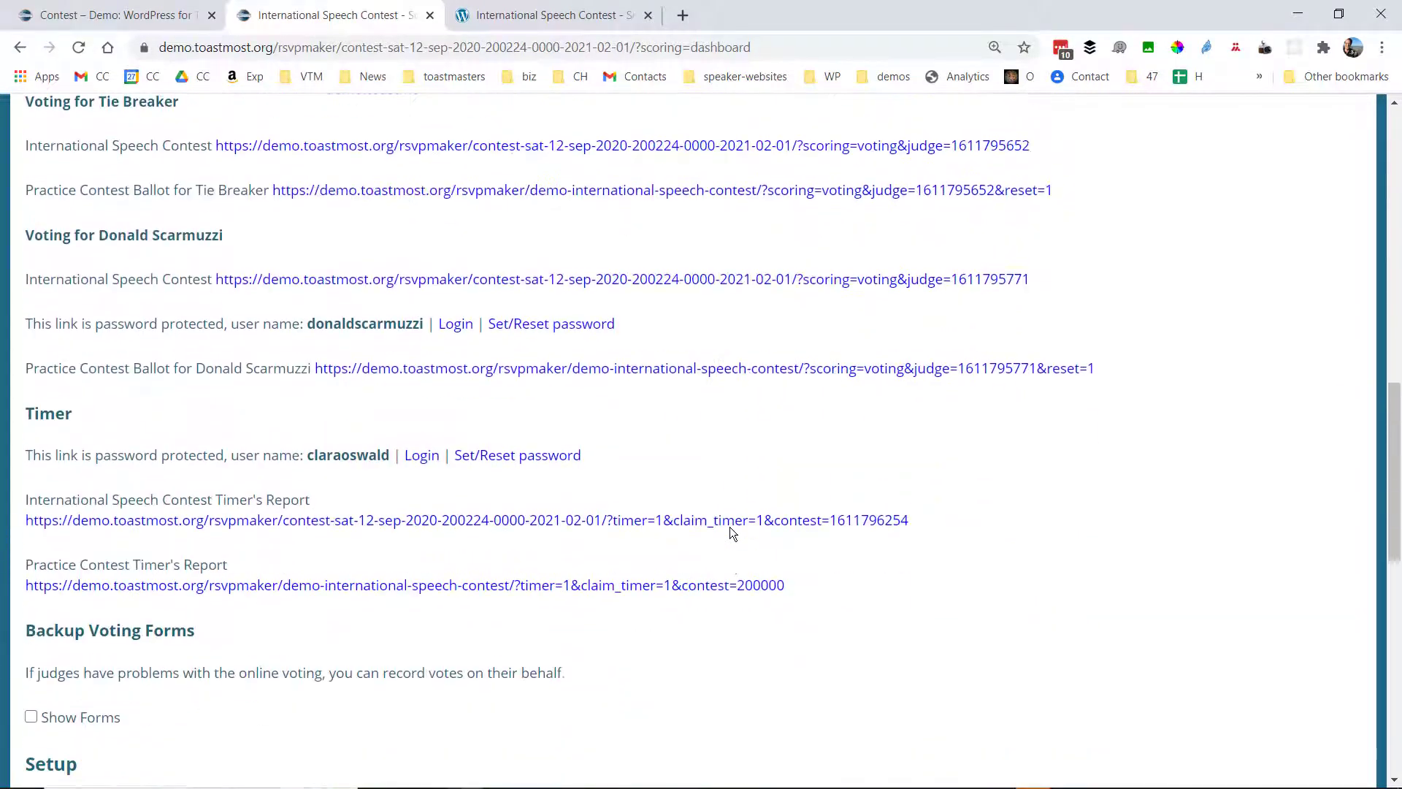
scroll(730, 529, "down", 7)
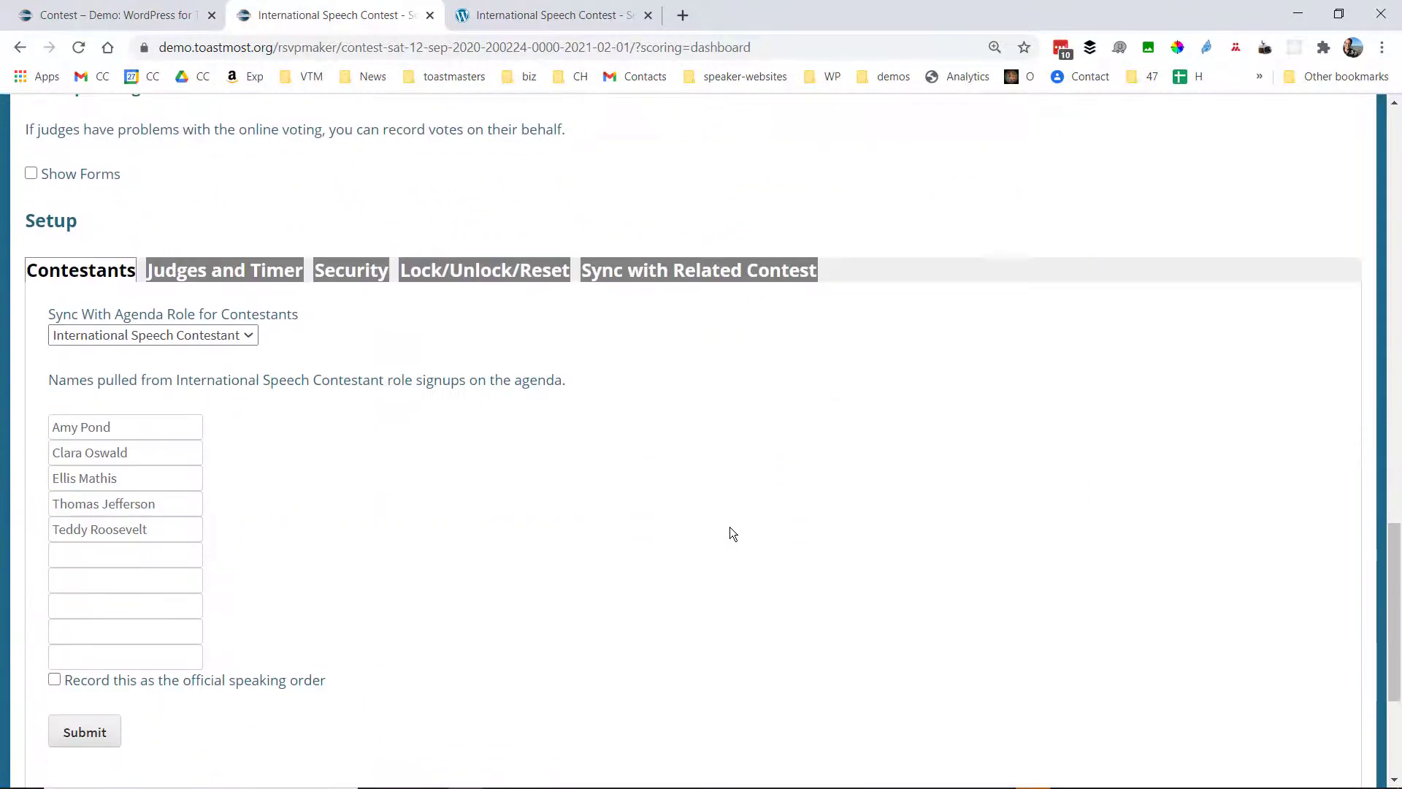
left_click(356, 271)
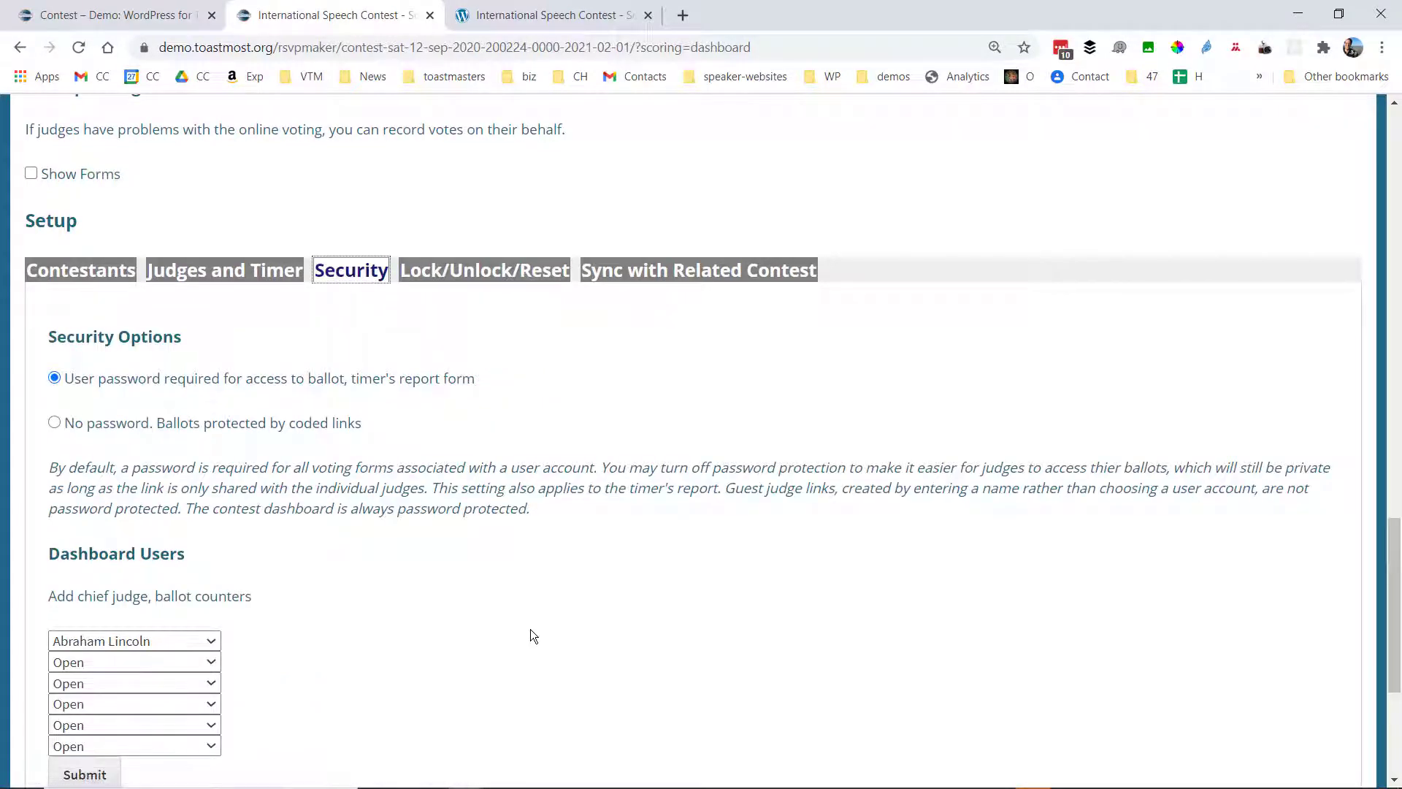
scroll(530, 634, "down", 3)
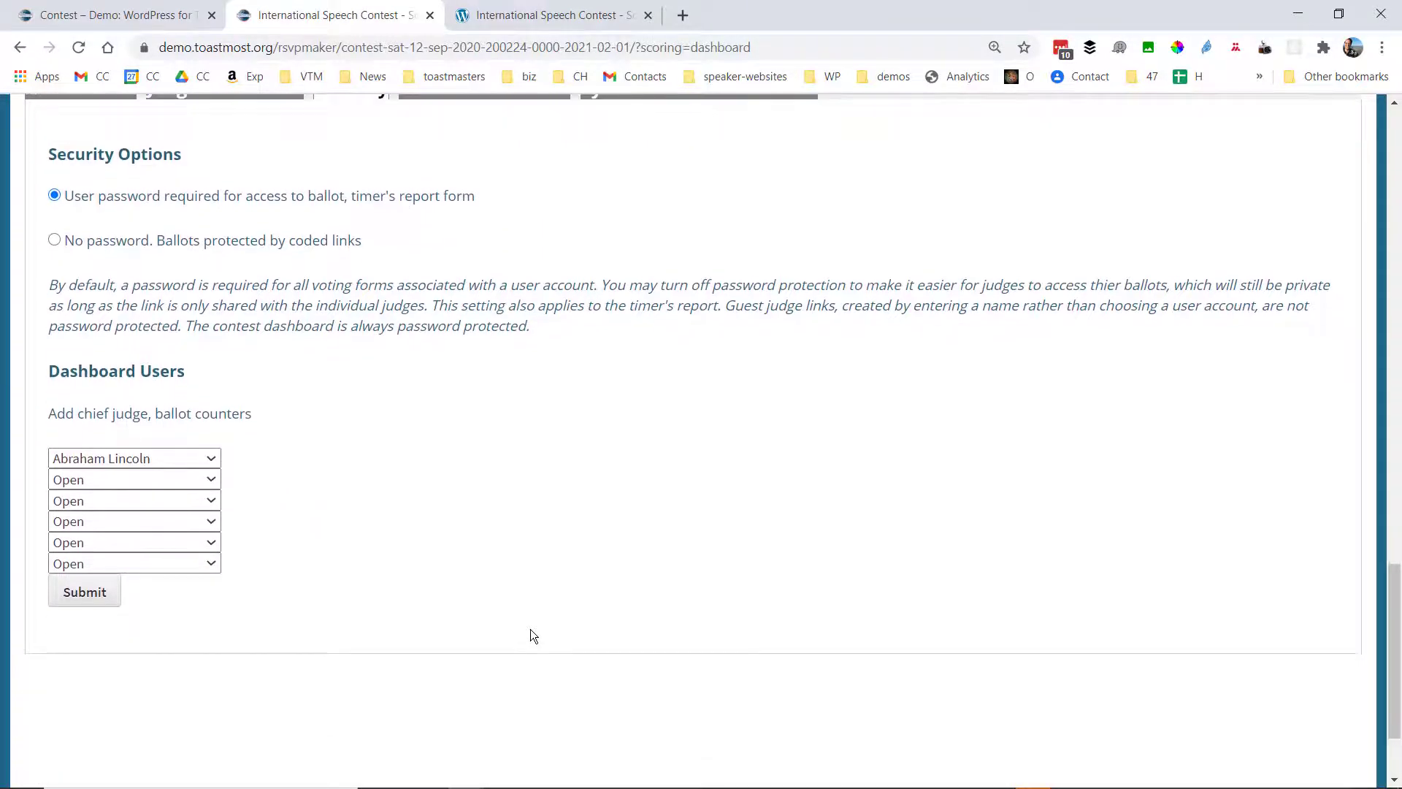
left_click(214, 483)
scroll(170, 455, "down", 2)
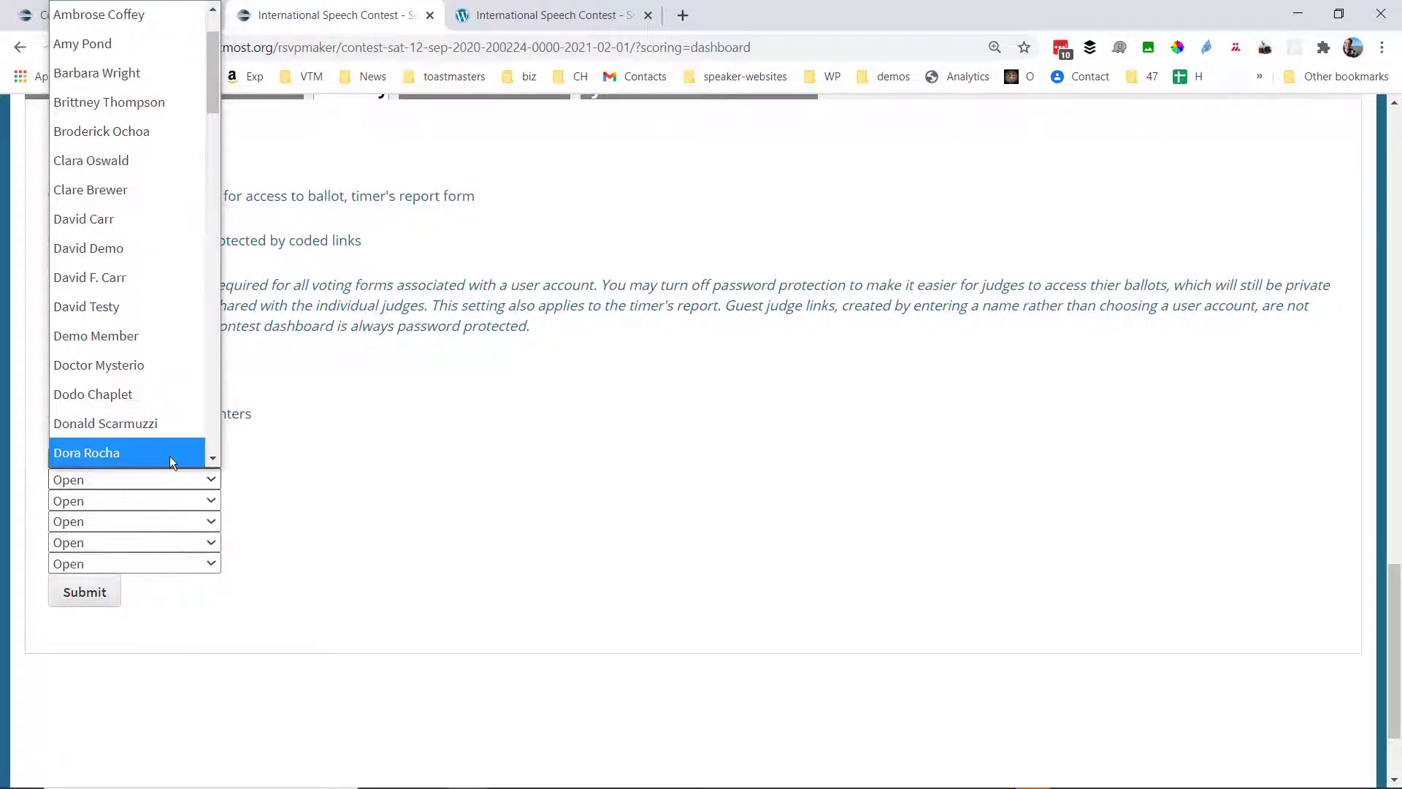
left_click(133, 371)
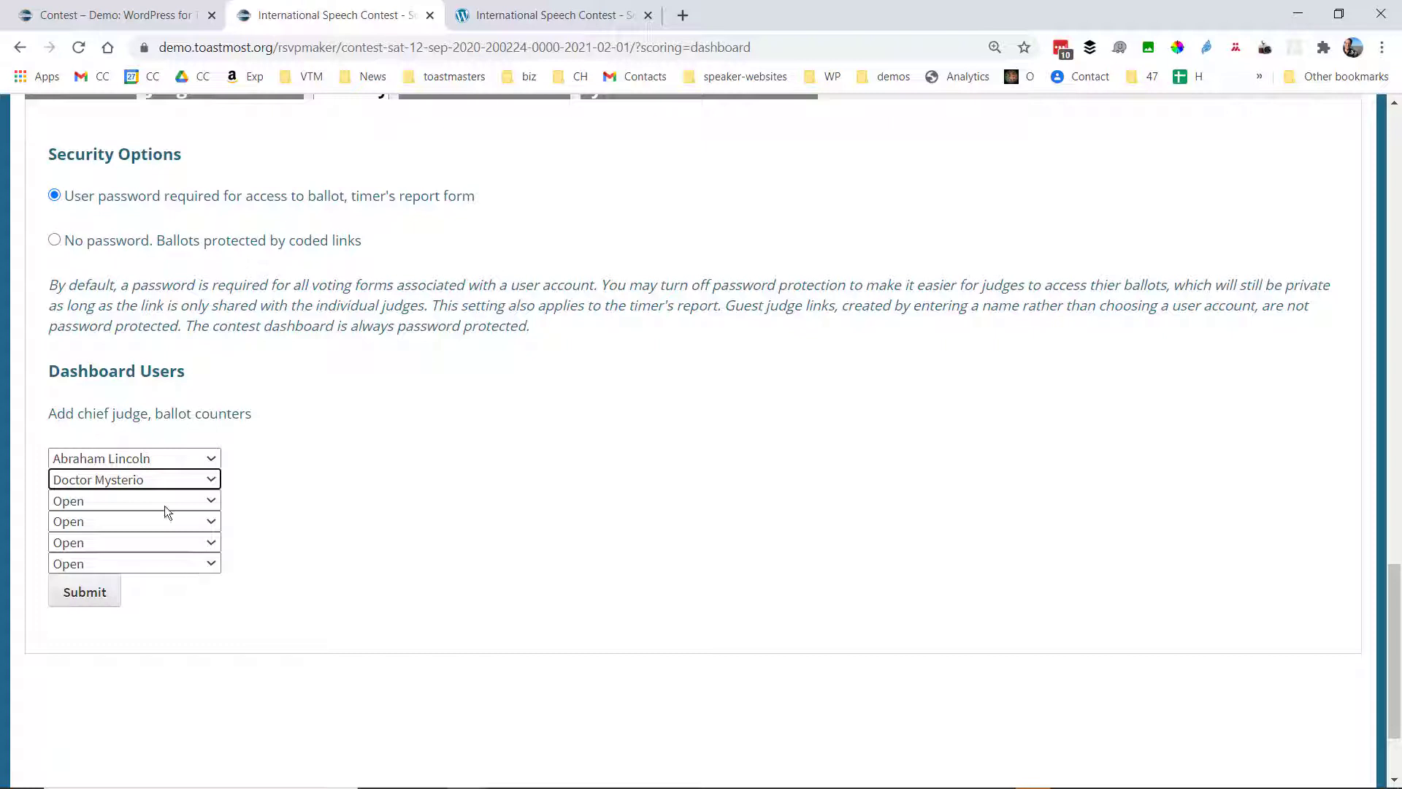
left_click(55, 240)
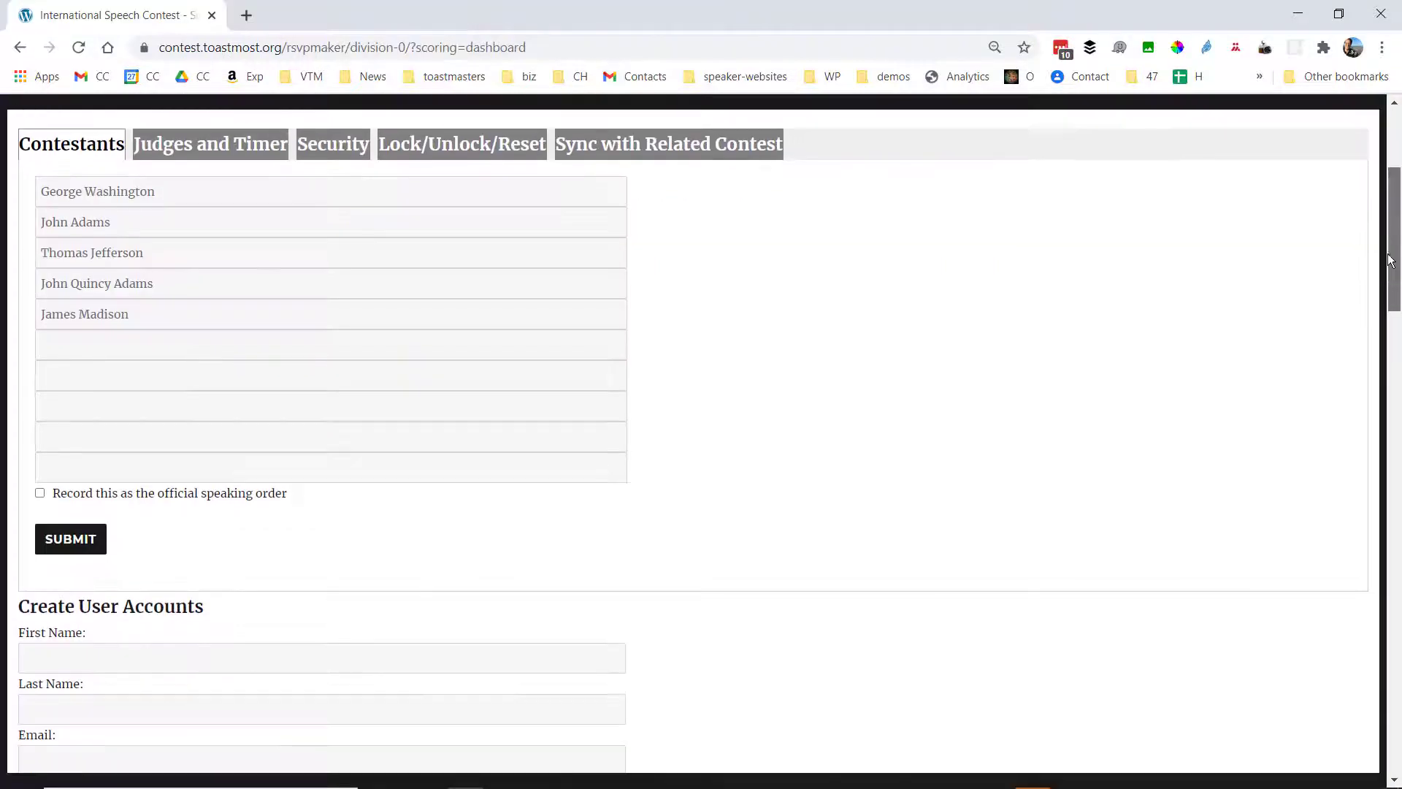
Step: In the first Create User Accounts entry, enter the first name John F., the last name Kennedy and the account's email address
left_click_drag(1395, 261, 1398, 358)
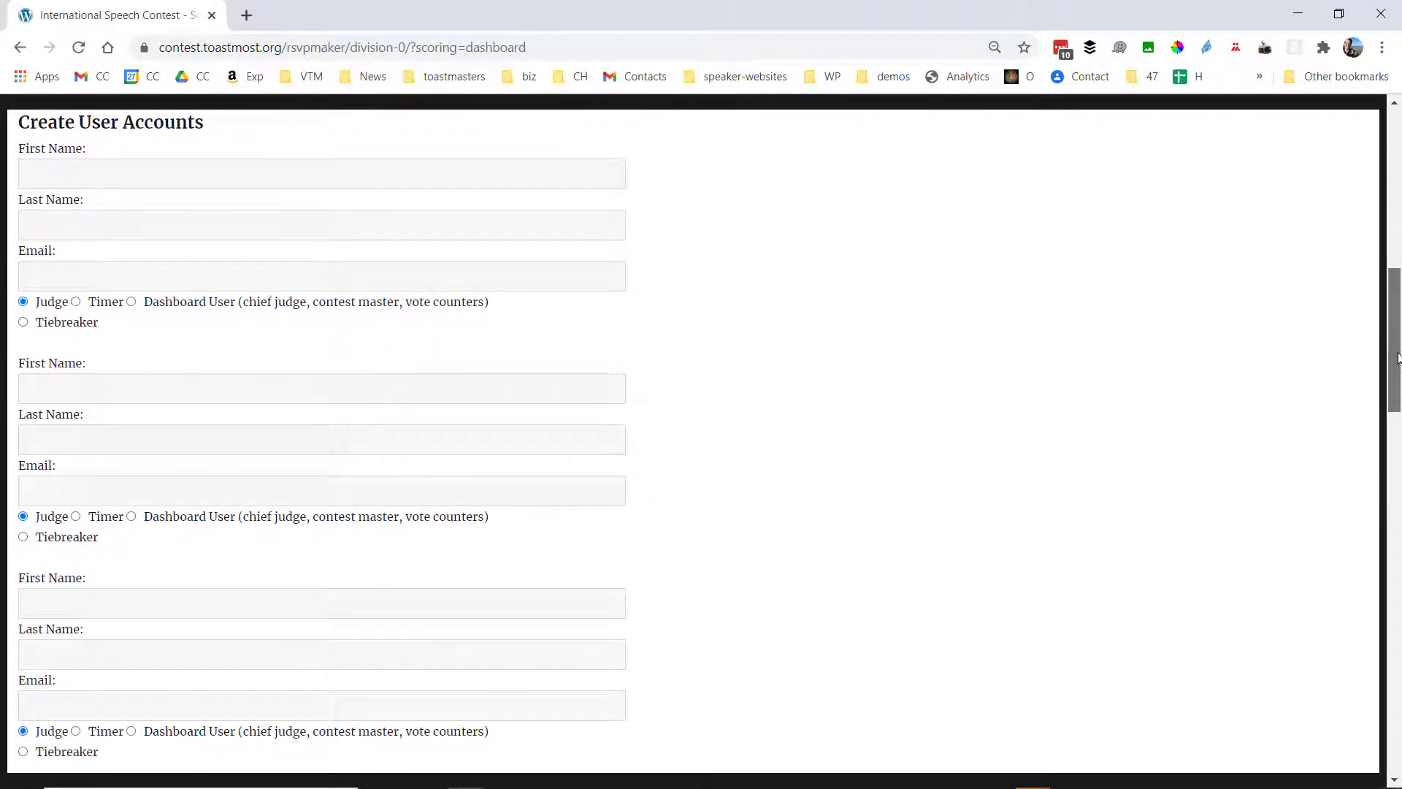
left_click(299, 172)
type("Jo")
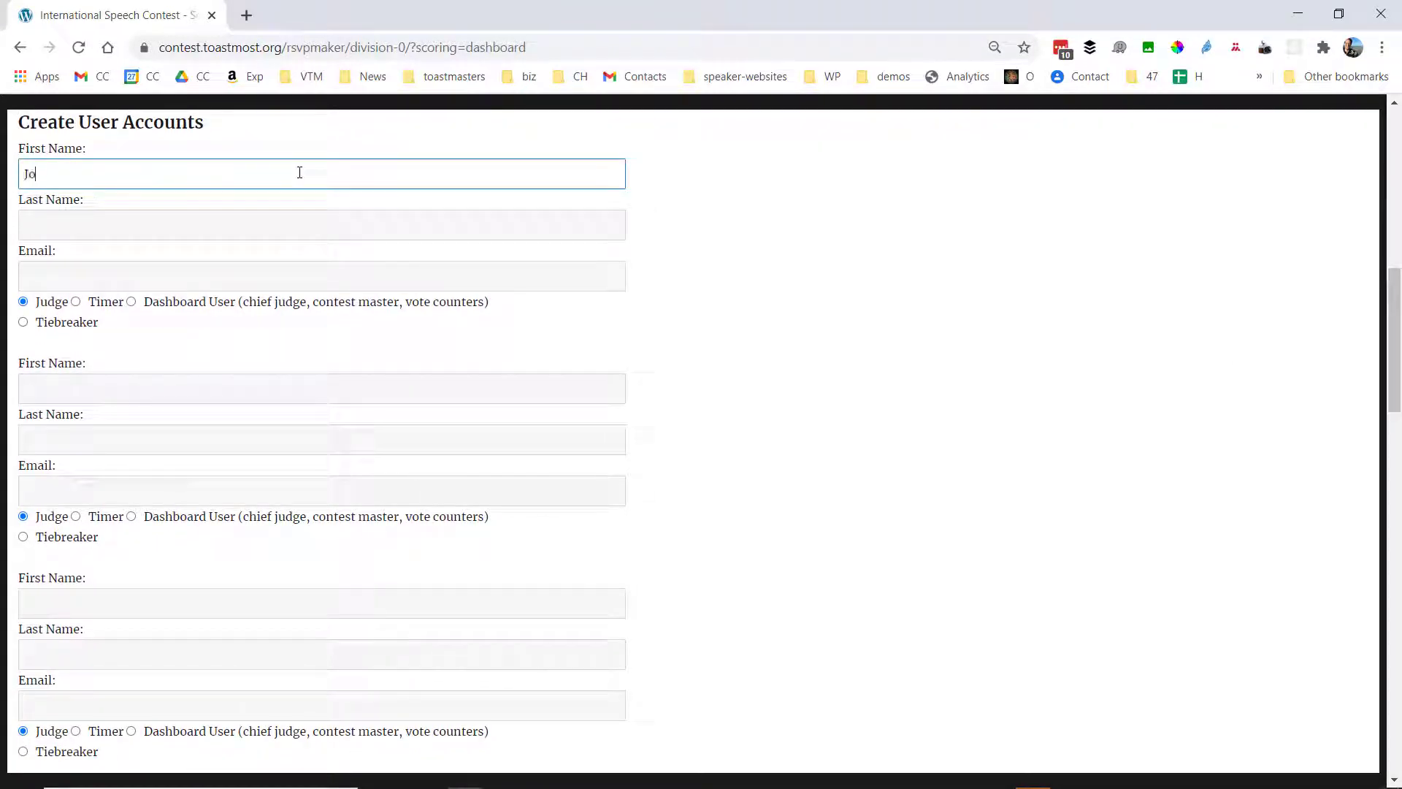
type("hne")
key("BackSpace")
type("F.")
key("Tab")
type("K")
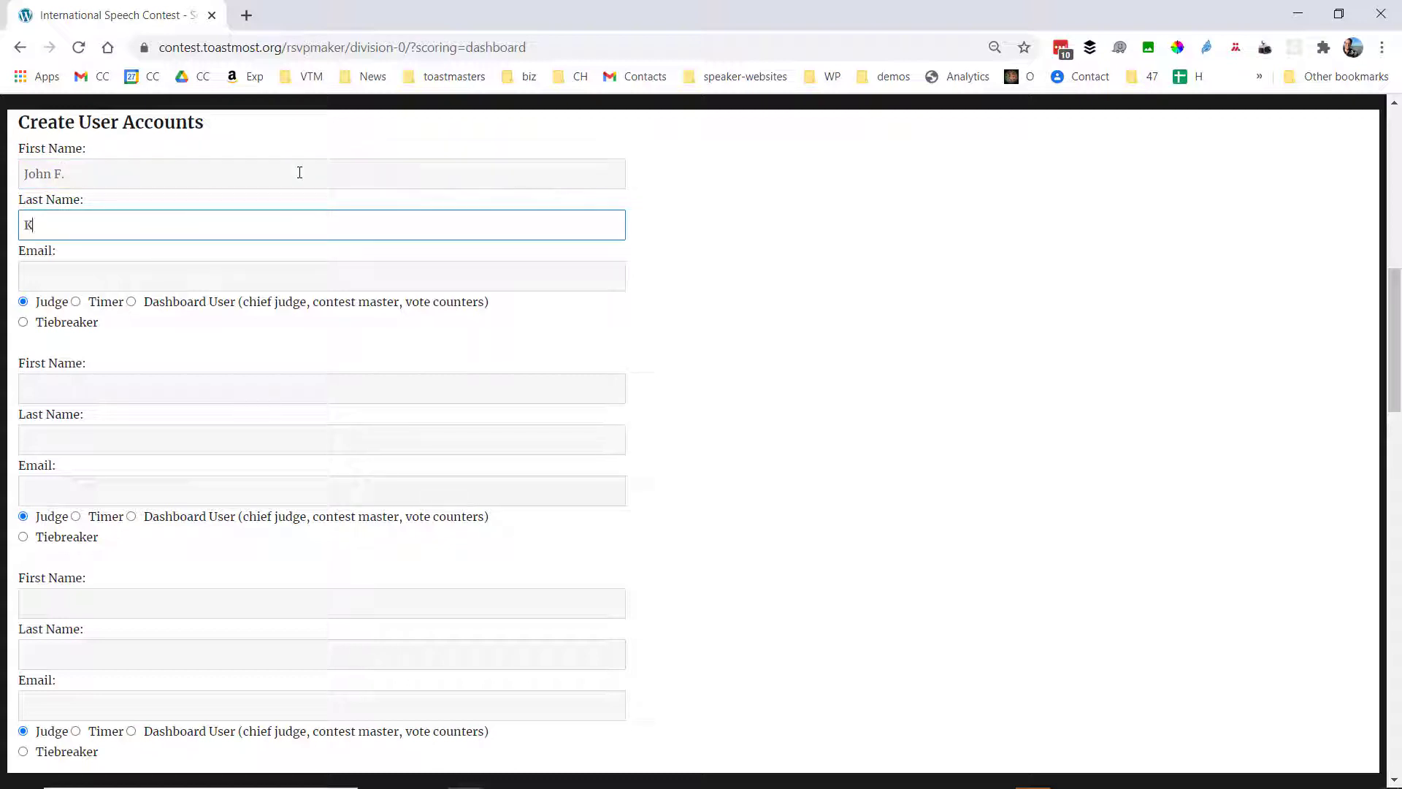
type("ennedy")
key("Tab")
type("jf")
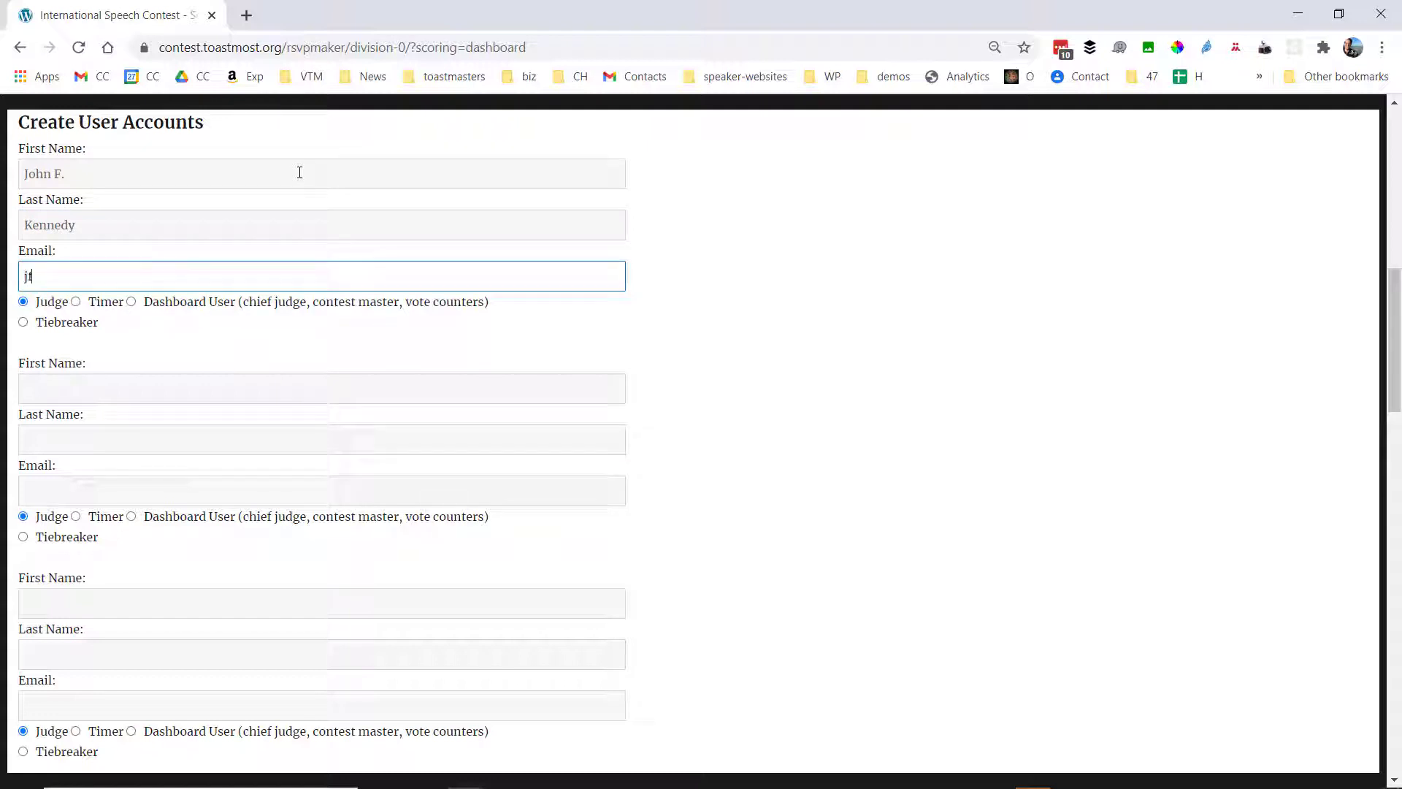
type("k@example.com")
Step: Mark the new judge account as the tiebreaker and submit the user accounts form
left_click(23, 322)
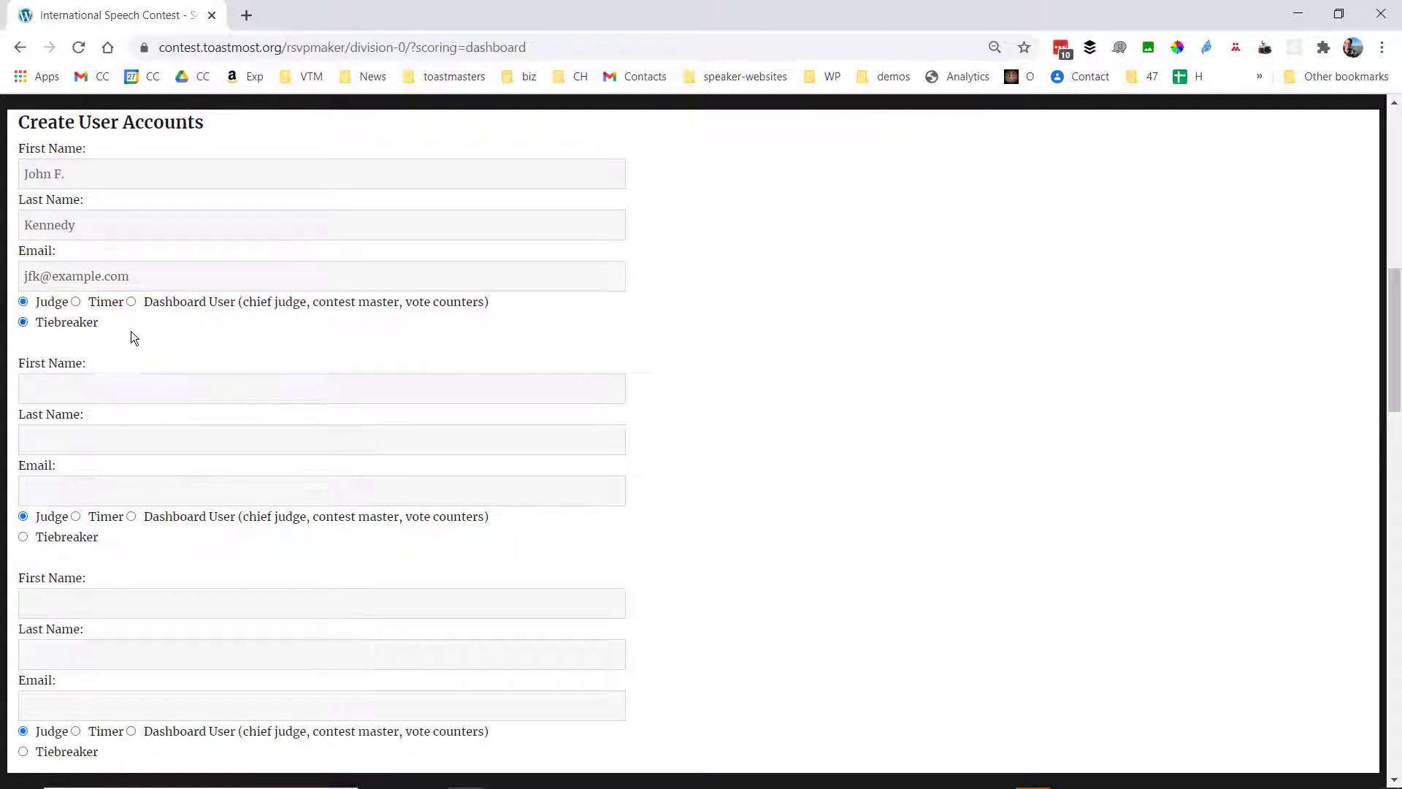
scroll(136, 335, "down", 15)
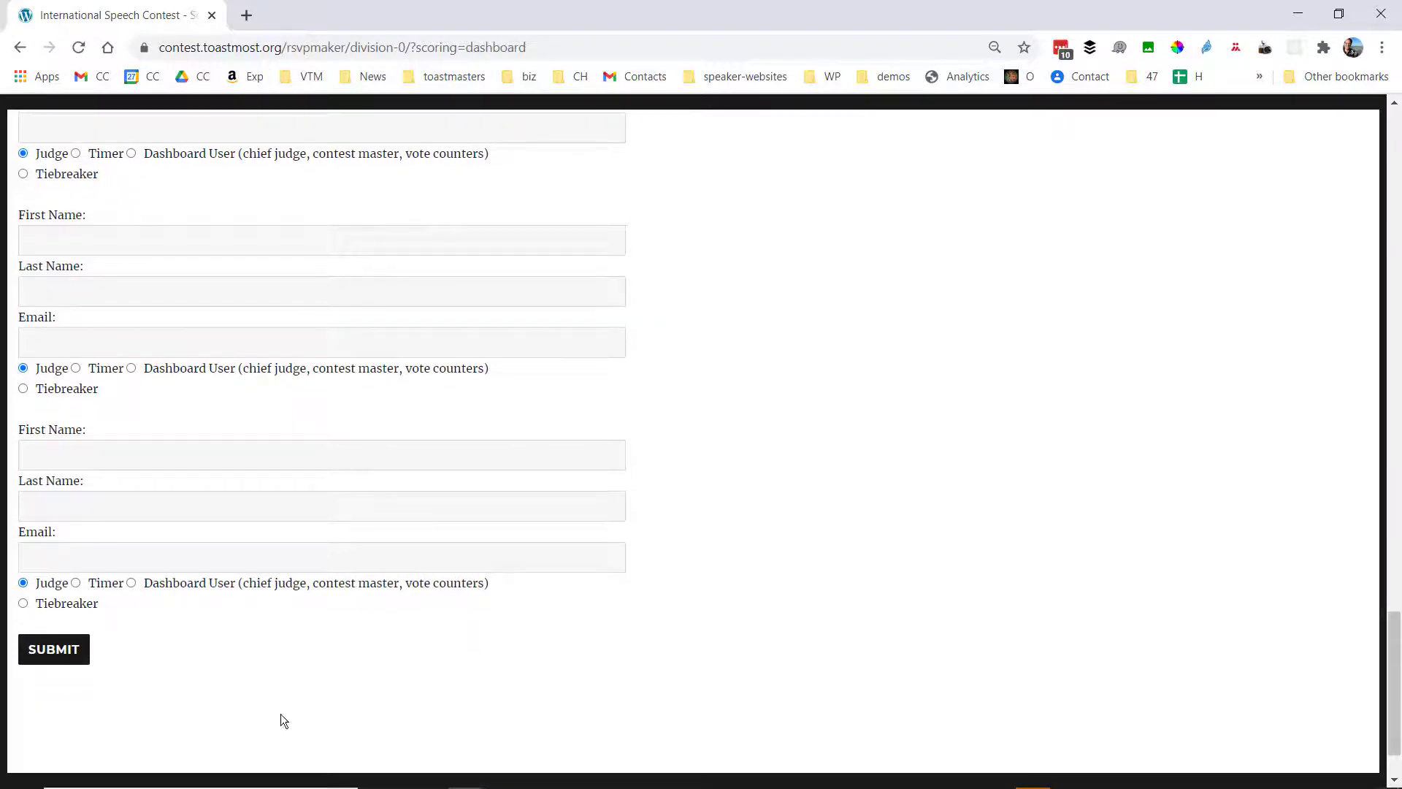
left_click(59, 655)
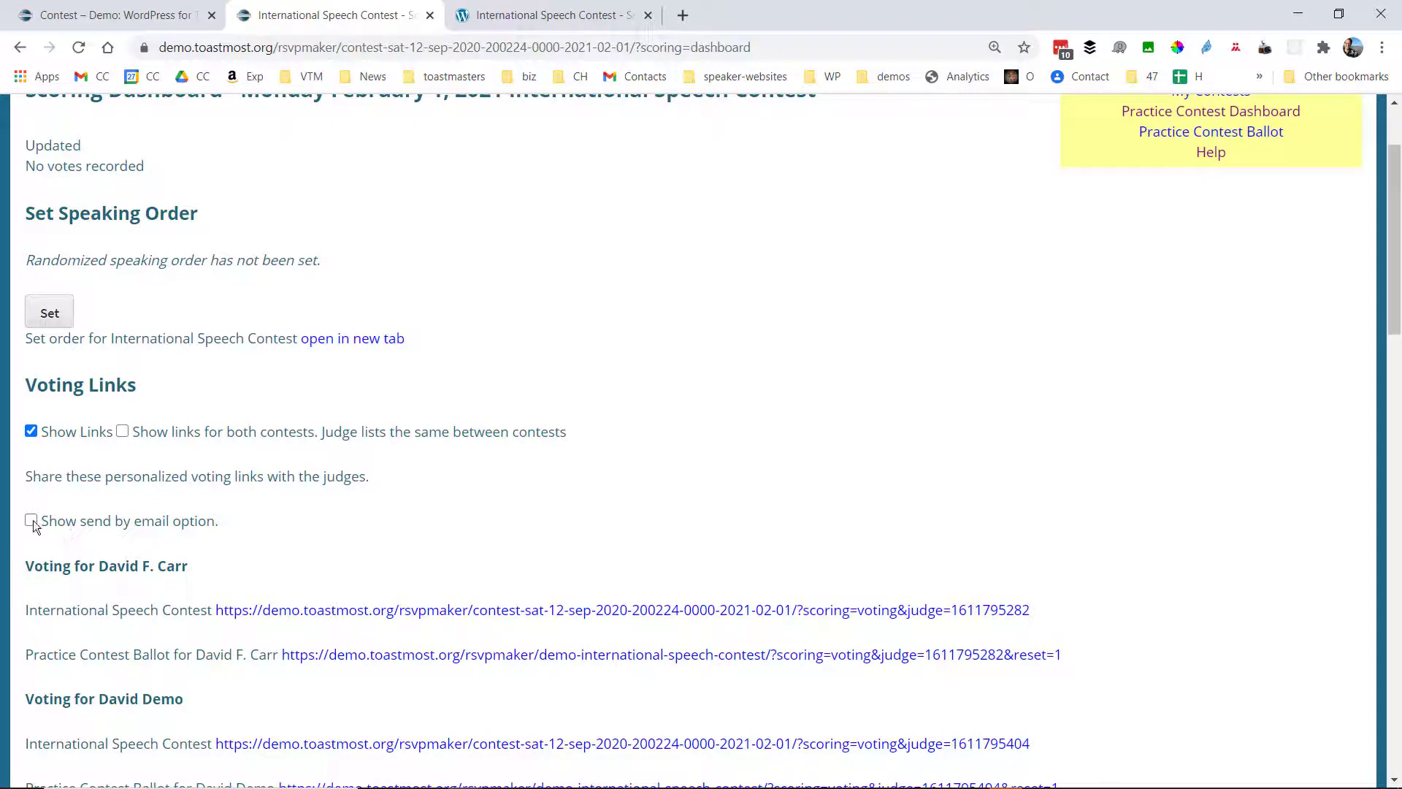
Step: On the demo club's dashboard, show the send by email option and fill in the email addresses for Dolly Madison and the tiebreaker
left_click(32, 520)
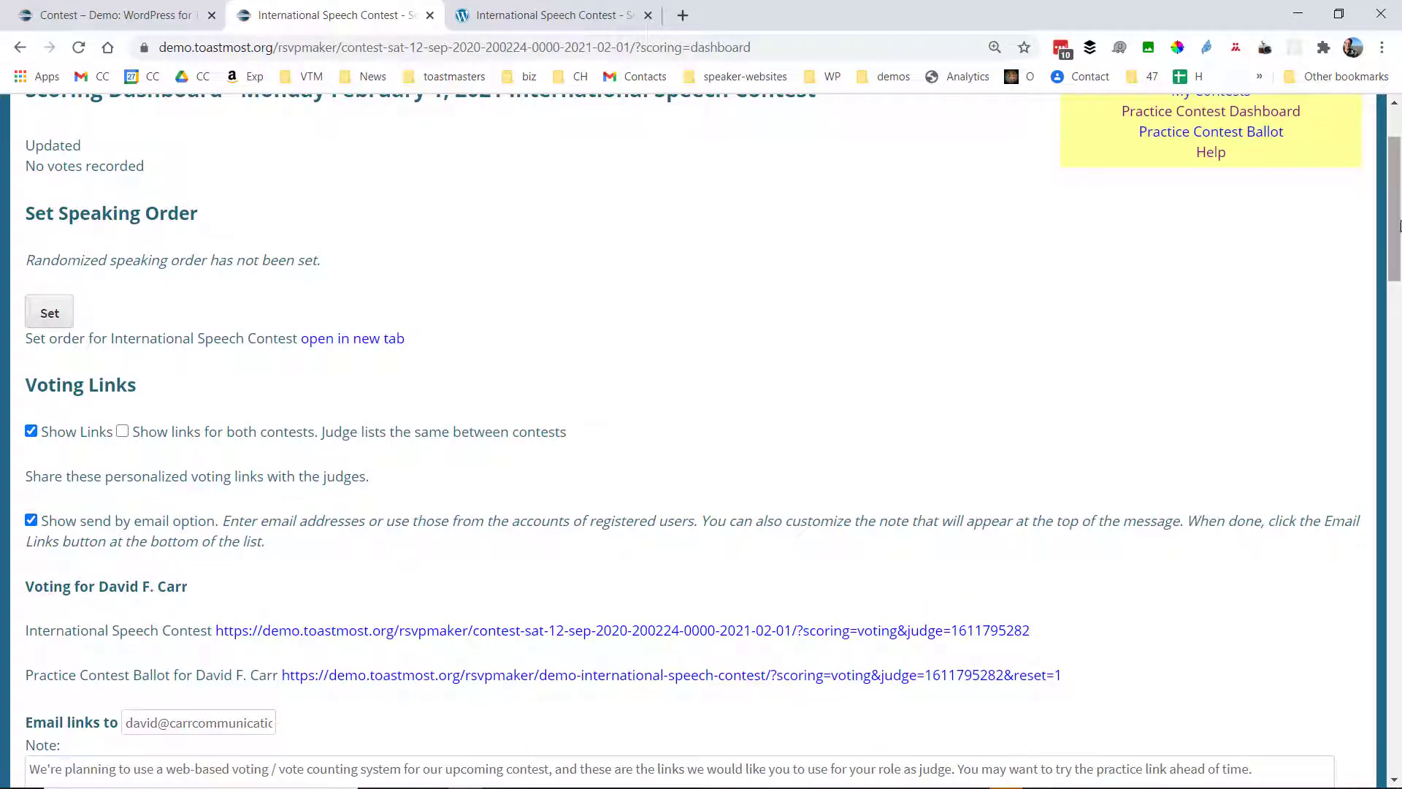
left_click_drag(1394, 231, 1369, 414)
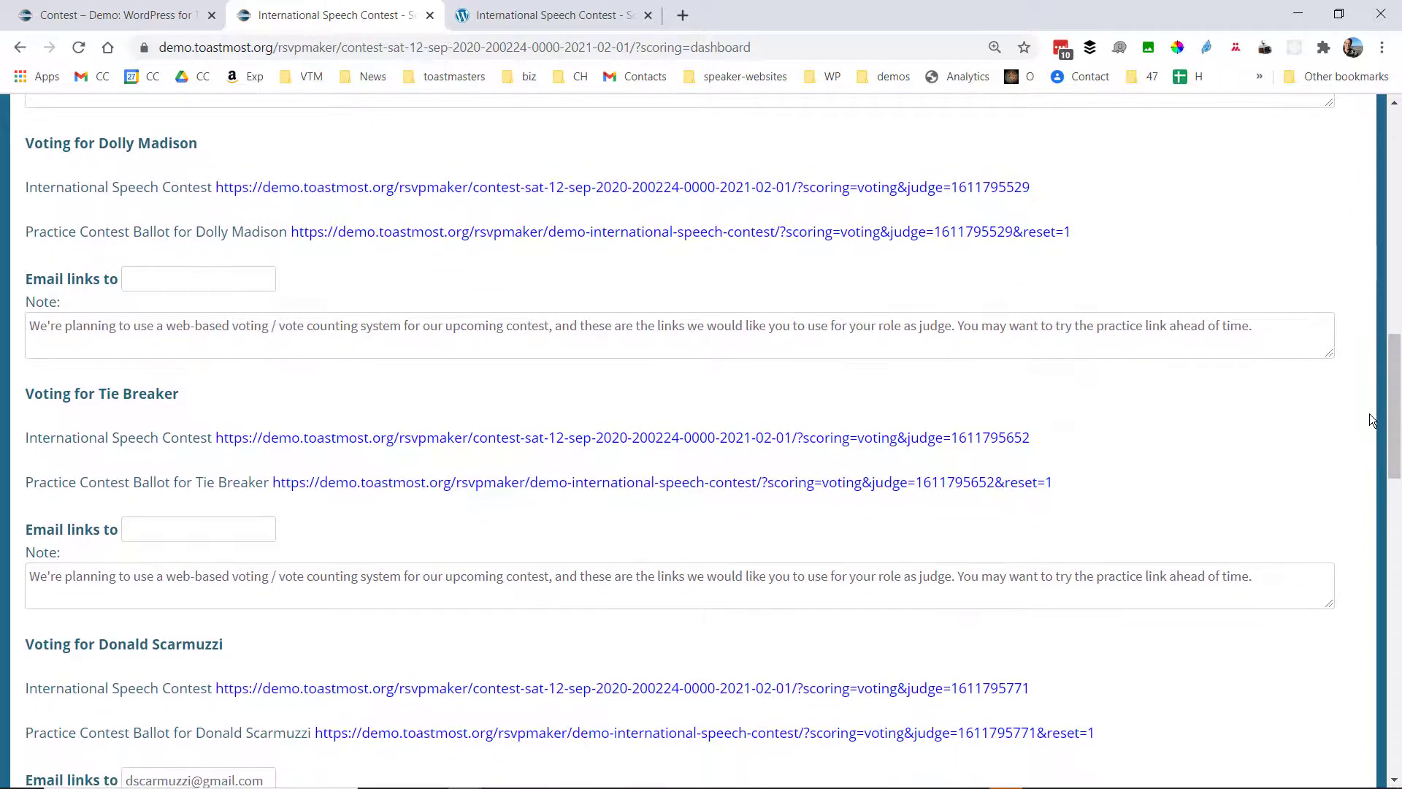
left_click(203, 281)
type("dolly@example.com")
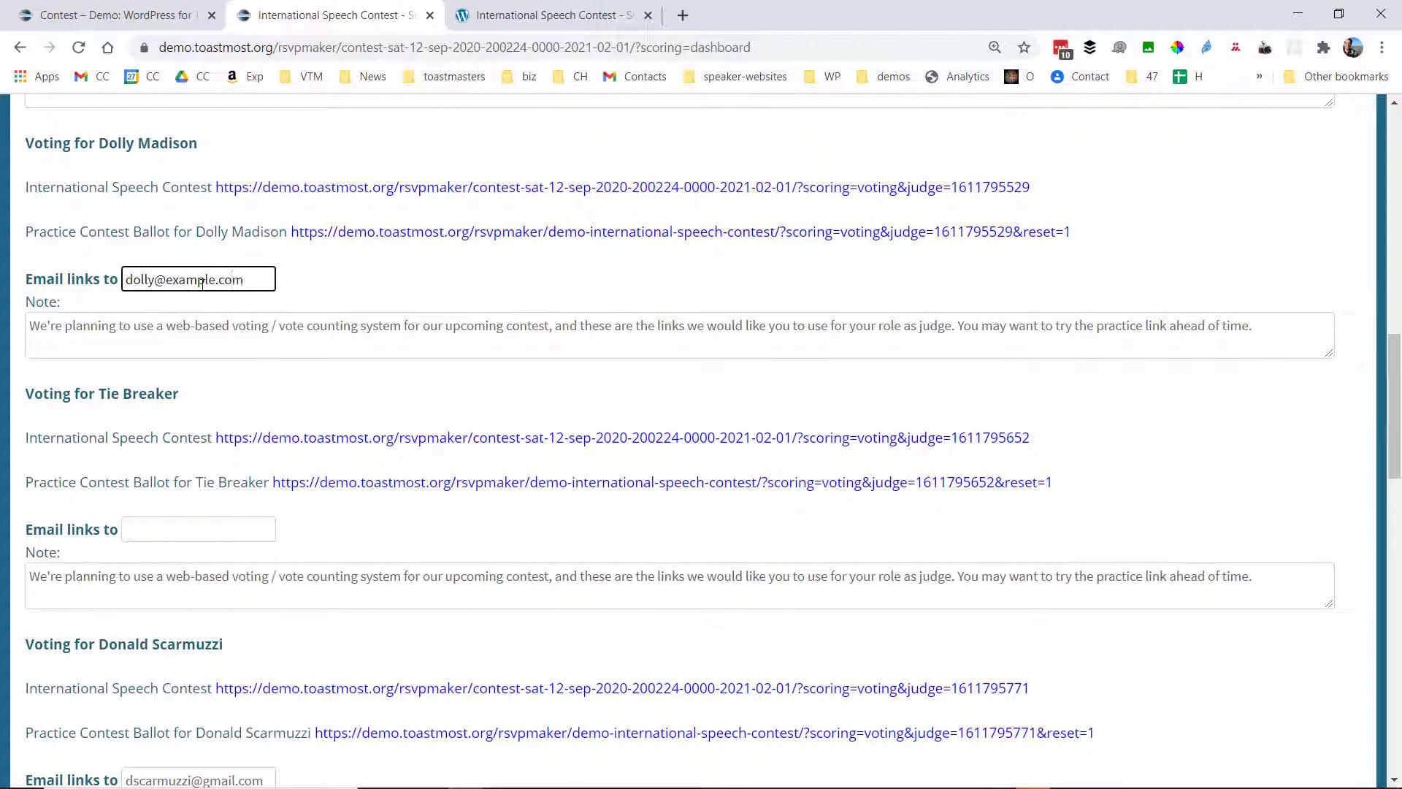
left_click(168, 529)
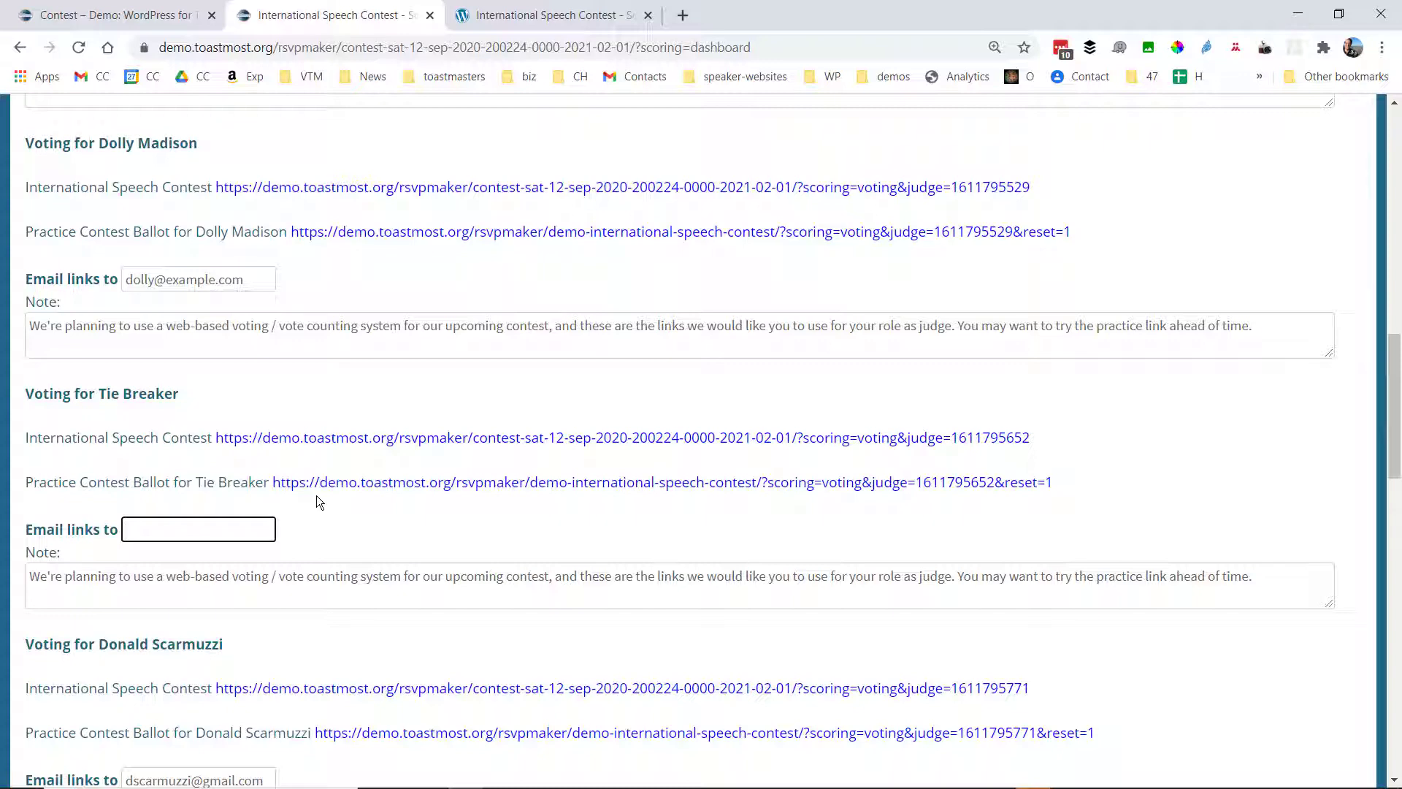
type("harriet@example.com")
scroll(563, 499, "down", 9)
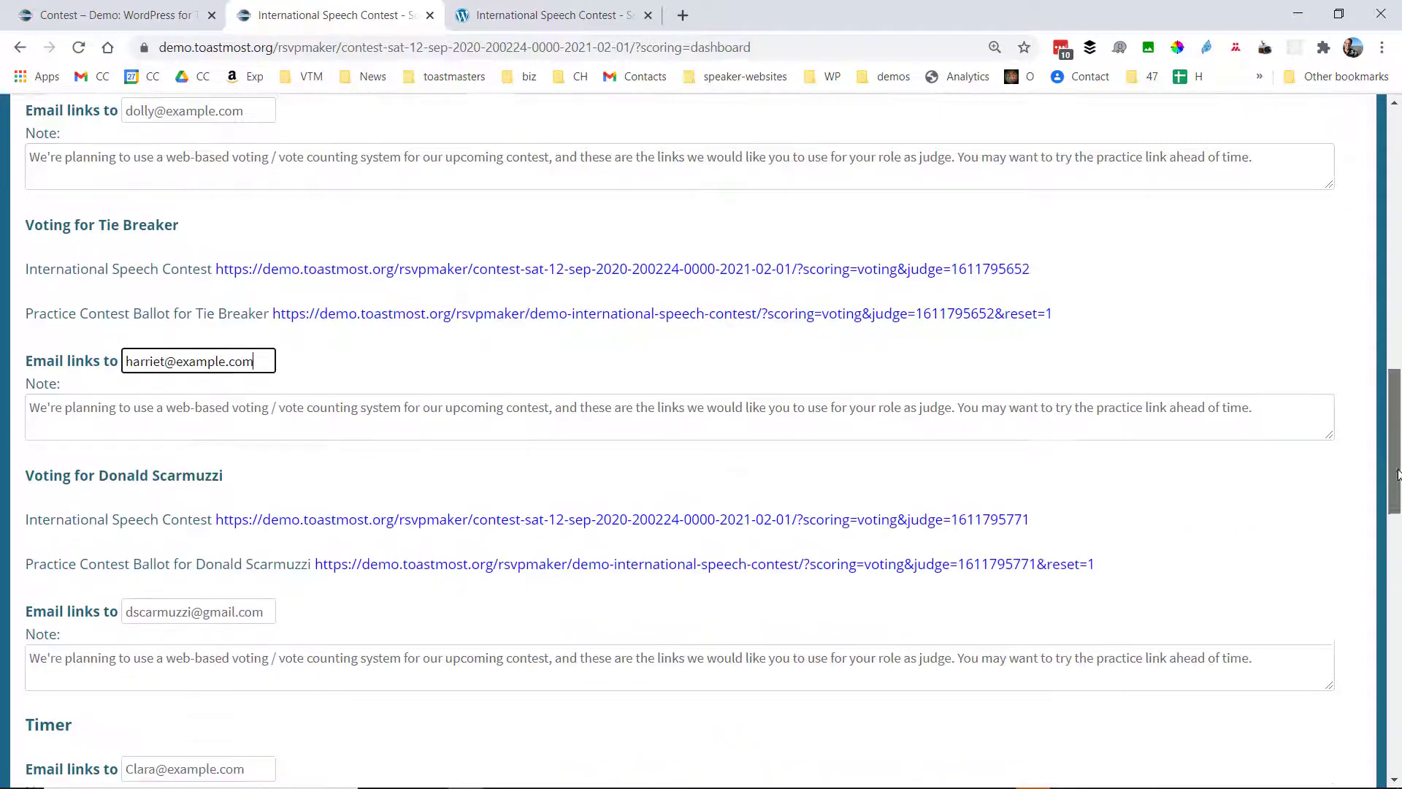
Step: Email the voting links, and open the International Speech Contest voting link from the judge message received in Gmail
left_click(100, 513)
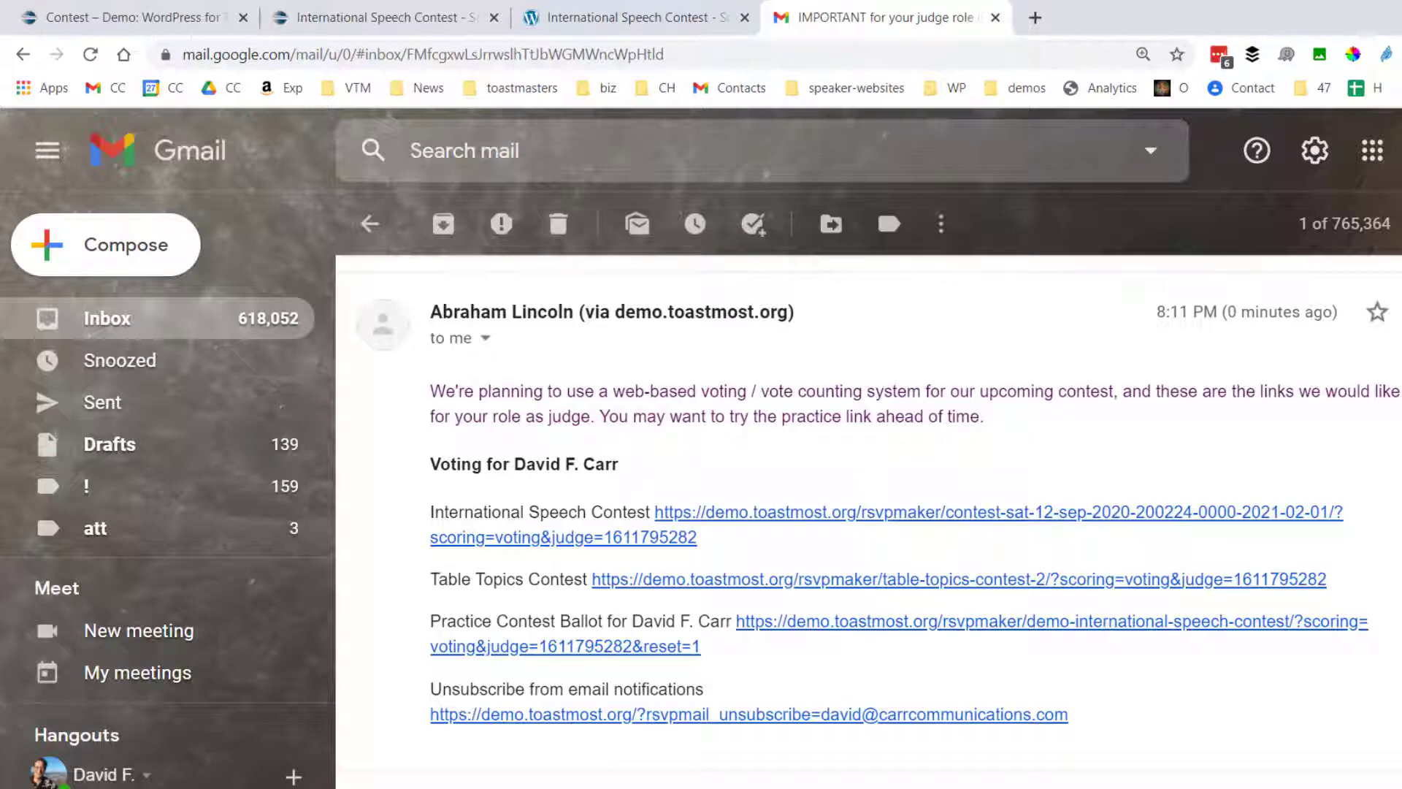
left_click(817, 520)
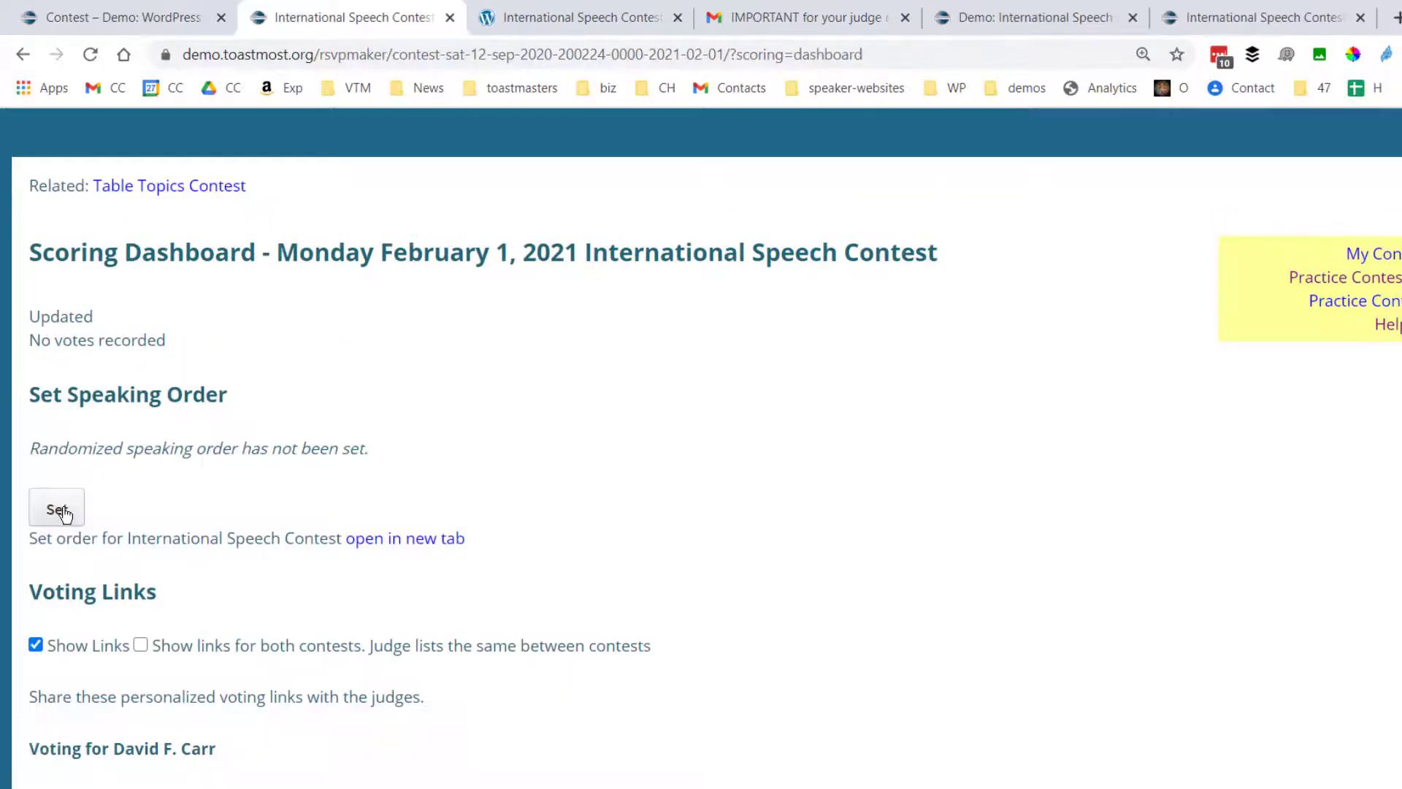
Step: Set the speaking order for the International Speech Contest, and for the related Table Topics Contest using its speaking order page in a new tab
left_click(64, 510)
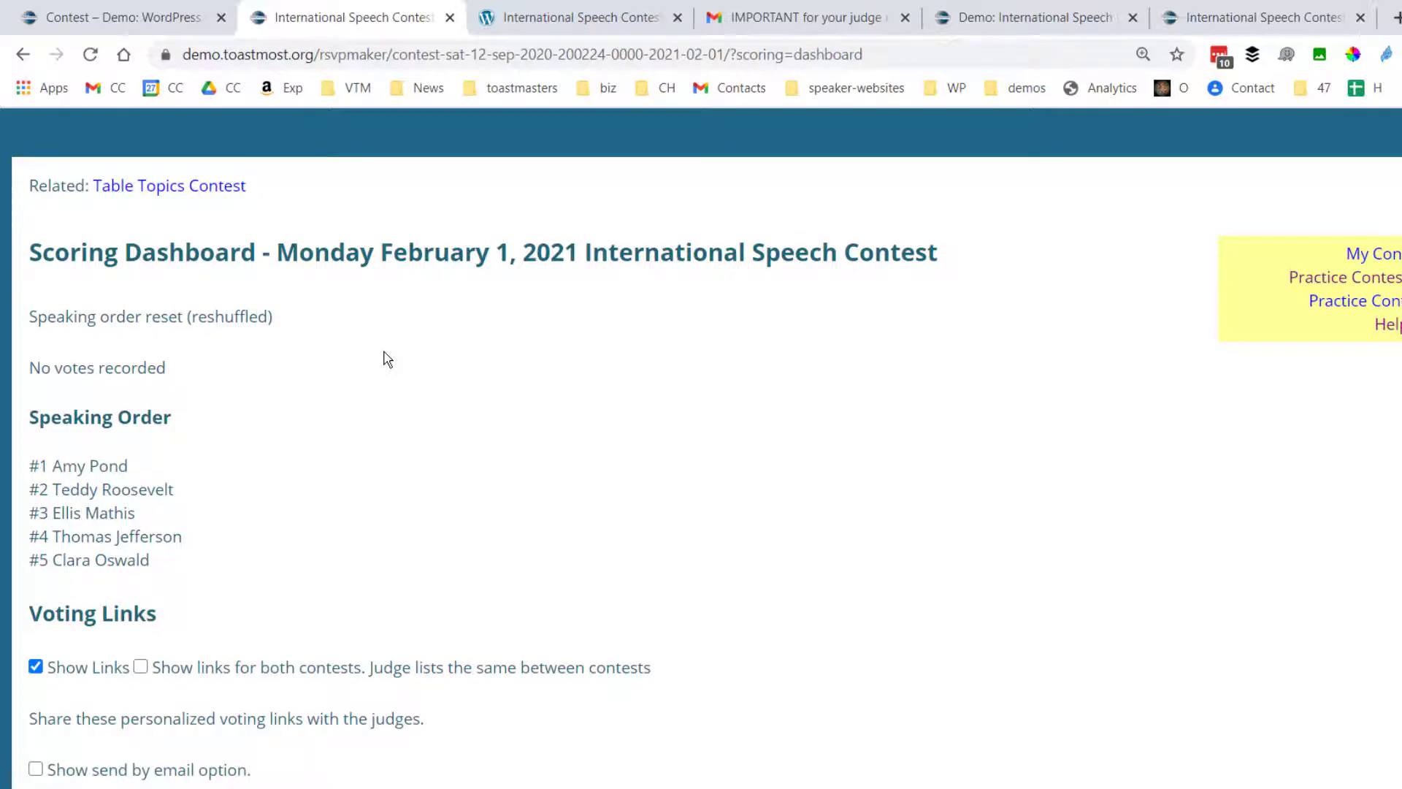
left_click(195, 189)
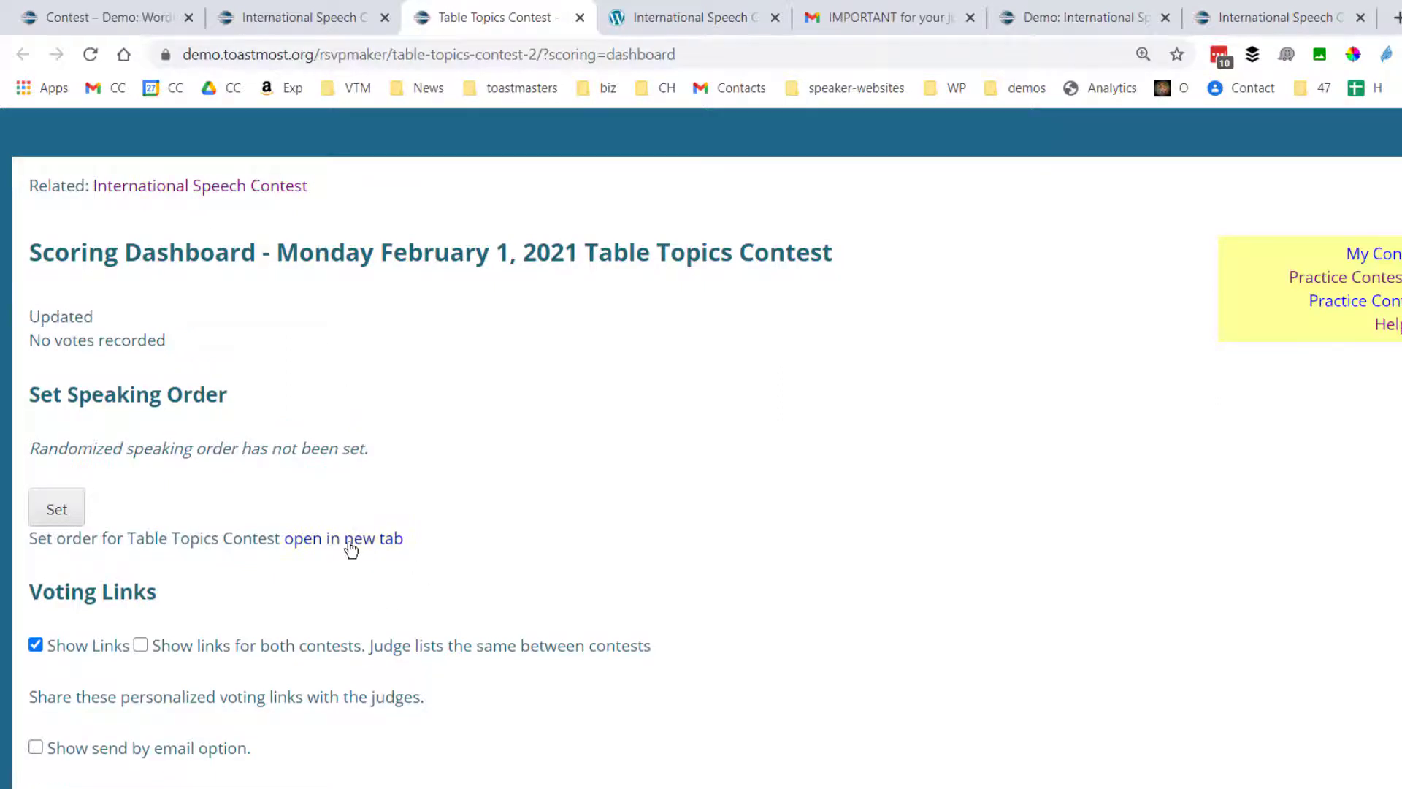
left_click(351, 546)
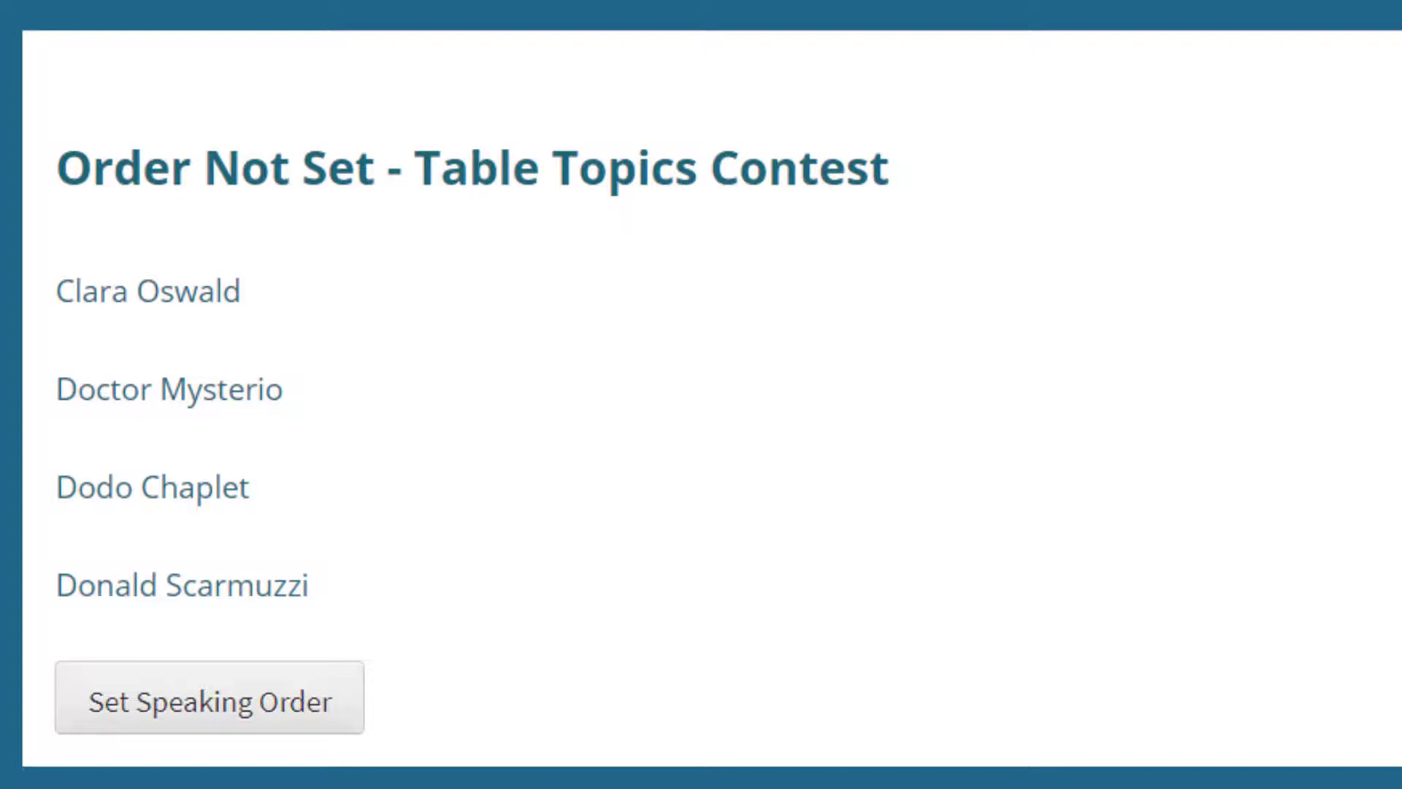
left_click(278, 712)
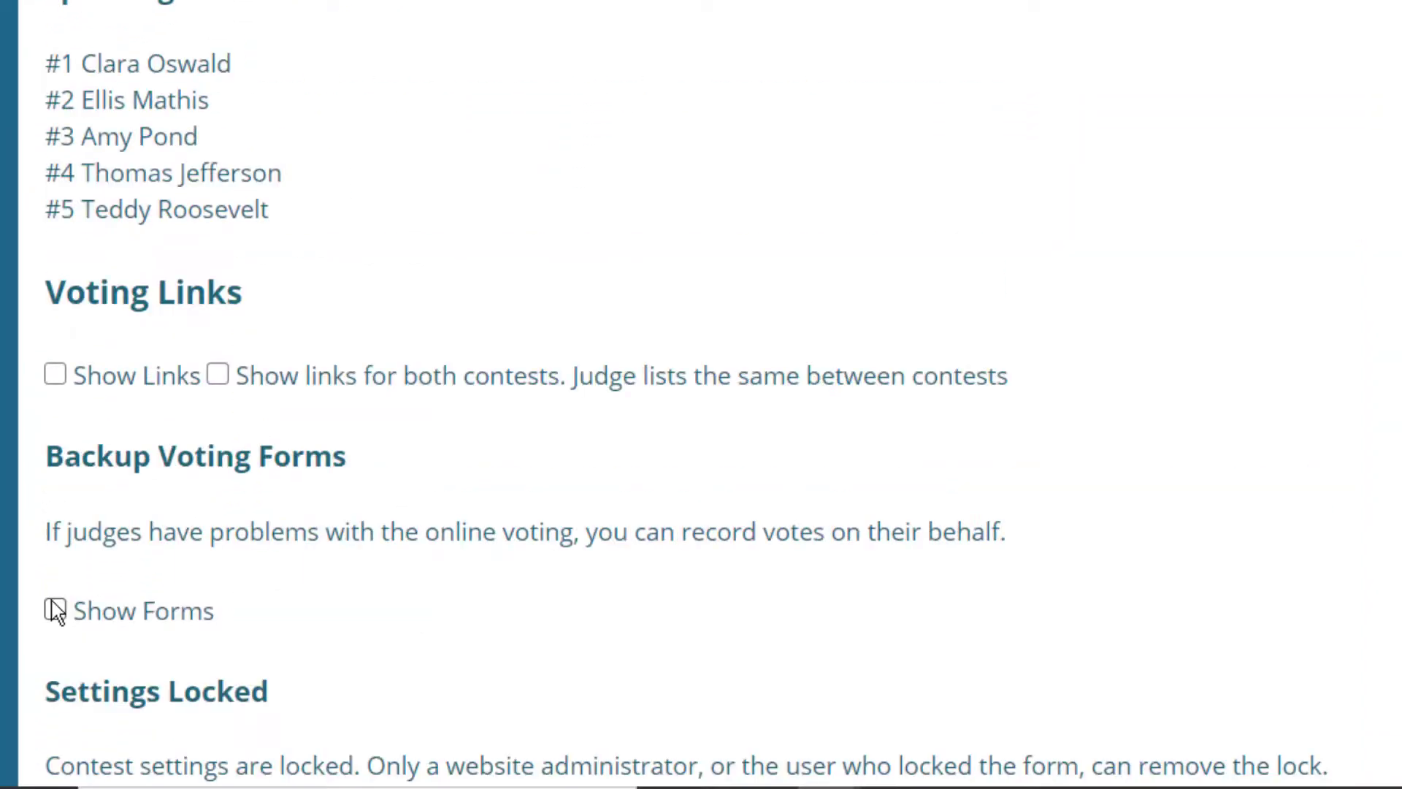
Step: In the first judge's backup voting form, rank the first listed contestant, Teddy Roosevelt and Thomas Jefferson, and record the vote on the judge's behalf
left_click(55, 610)
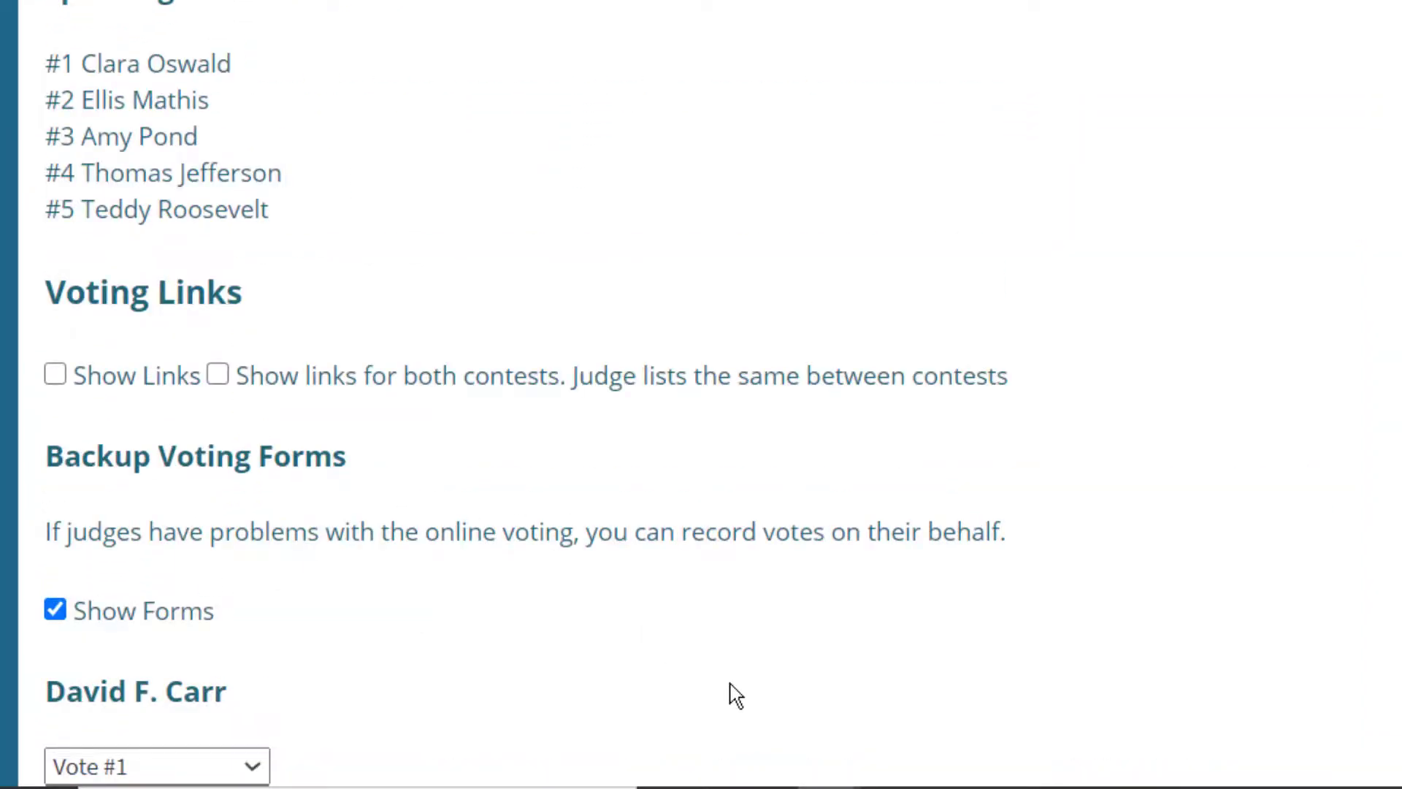
scroll(735, 694, "down", 4)
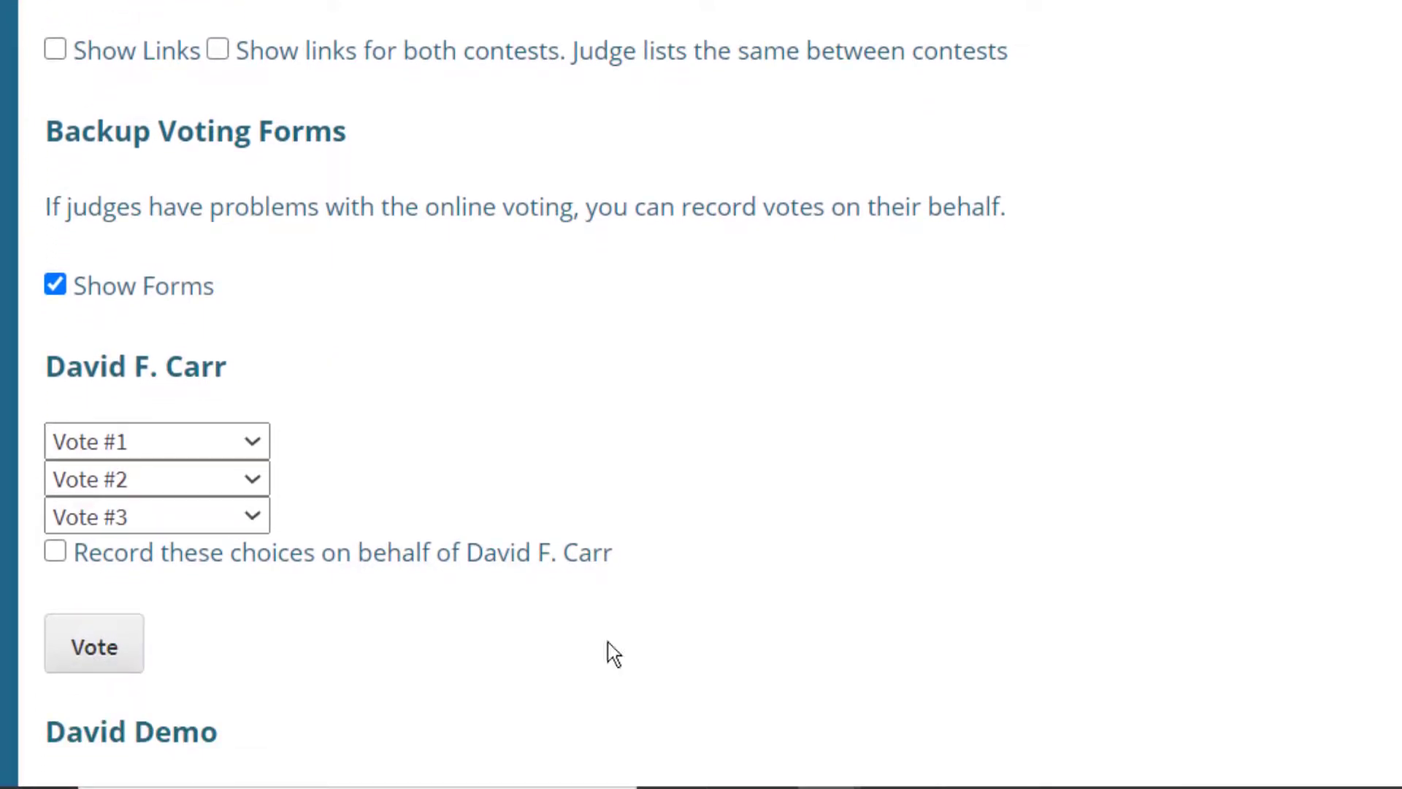
left_click(215, 443)
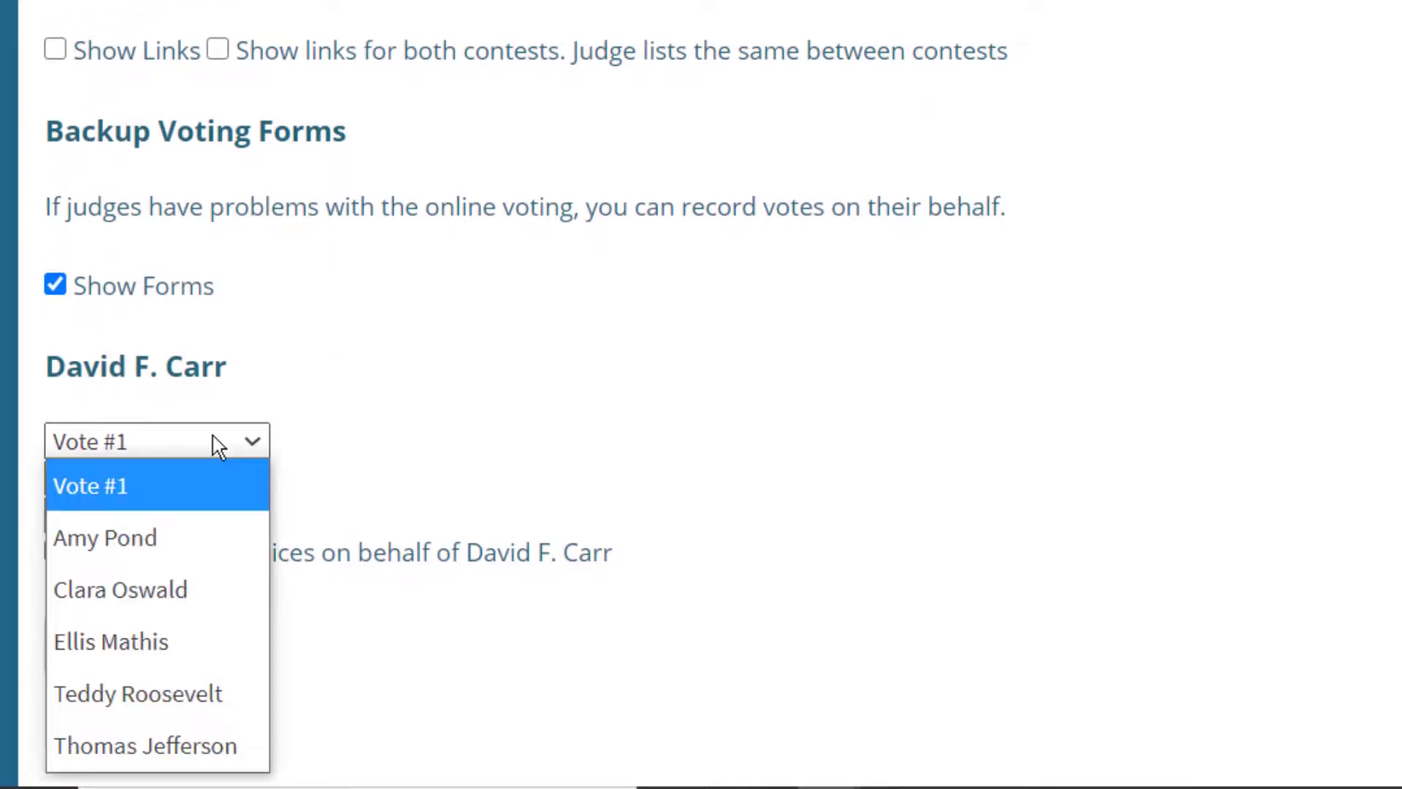
left_click(195, 538)
left_click(179, 479)
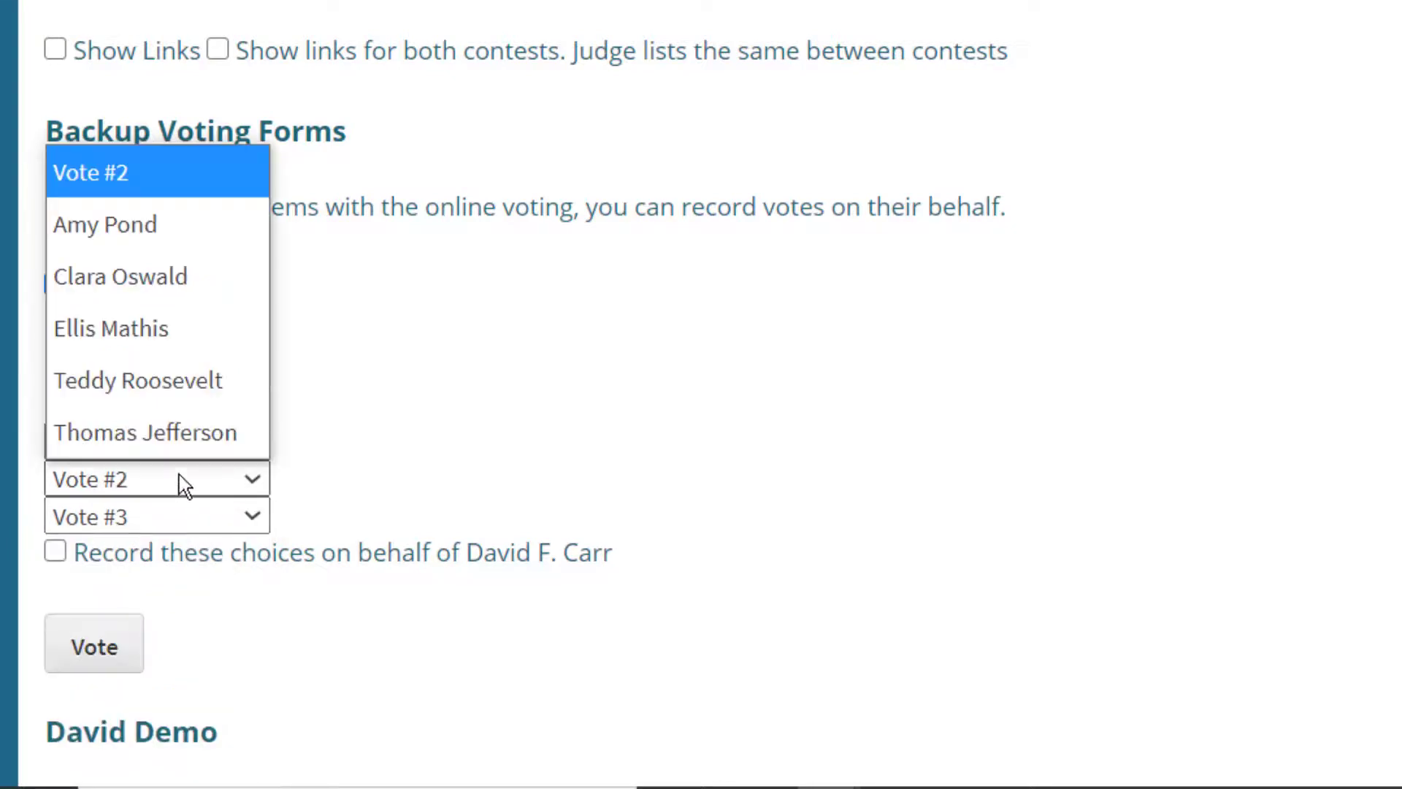
left_click(141, 382)
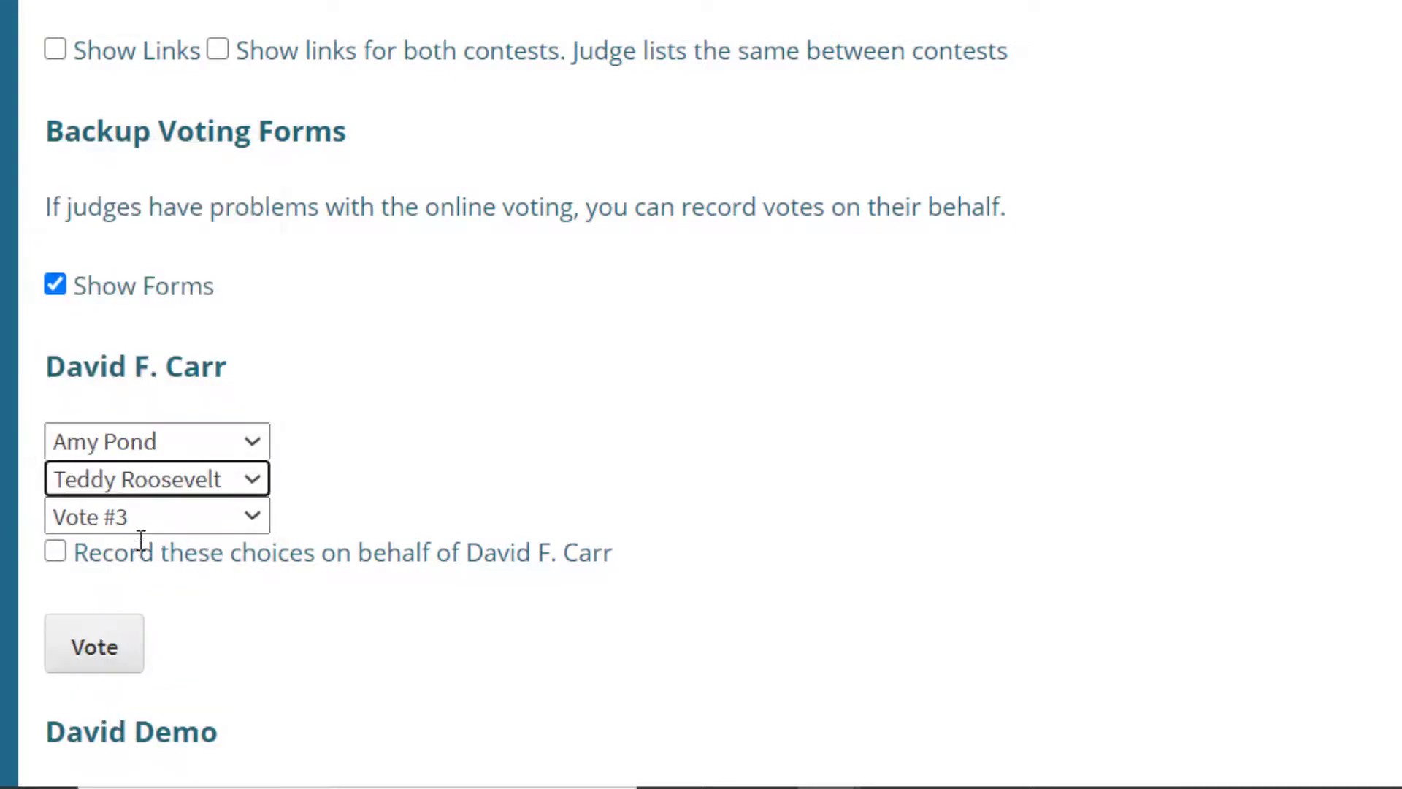
left_click(143, 526)
left_click(129, 460)
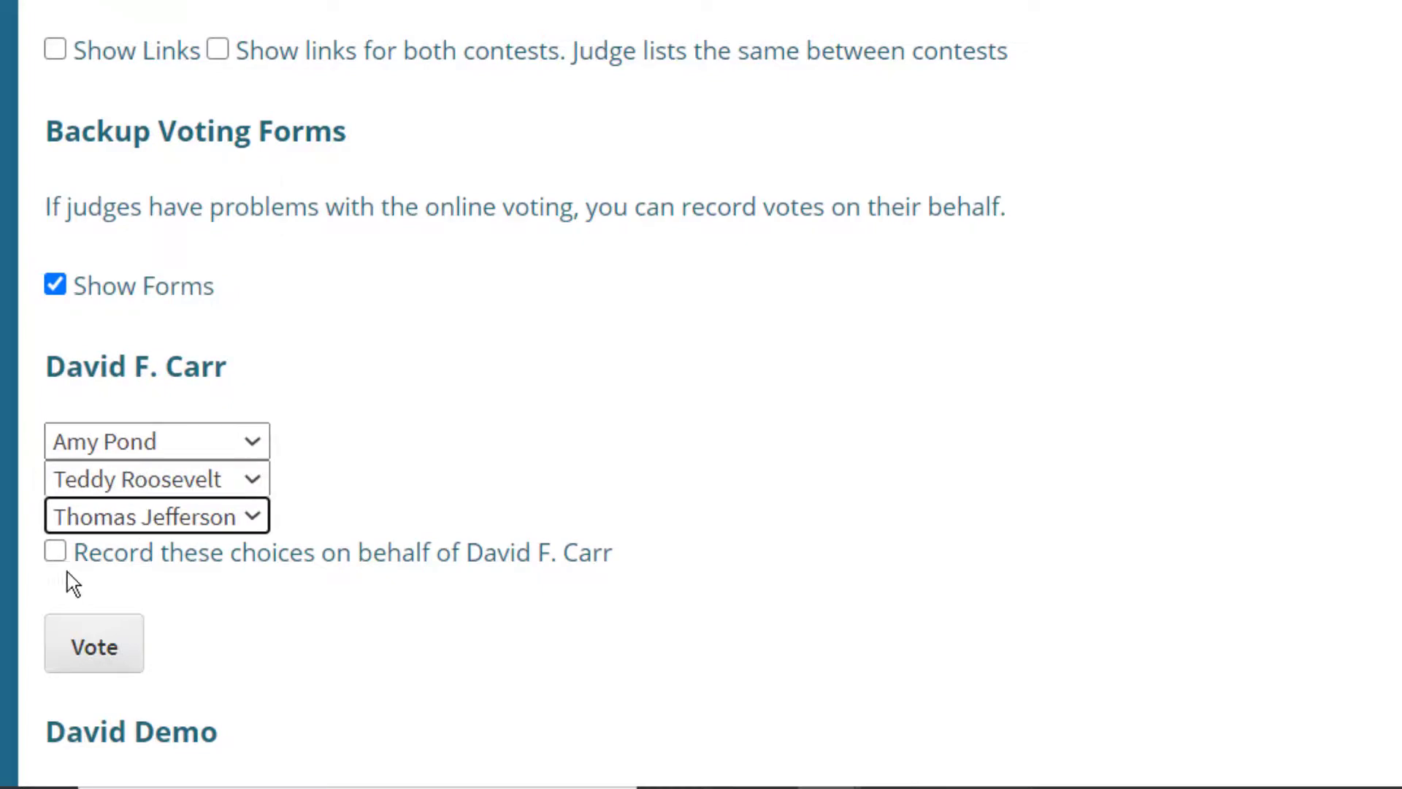
left_click(56, 553)
left_click(117, 661)
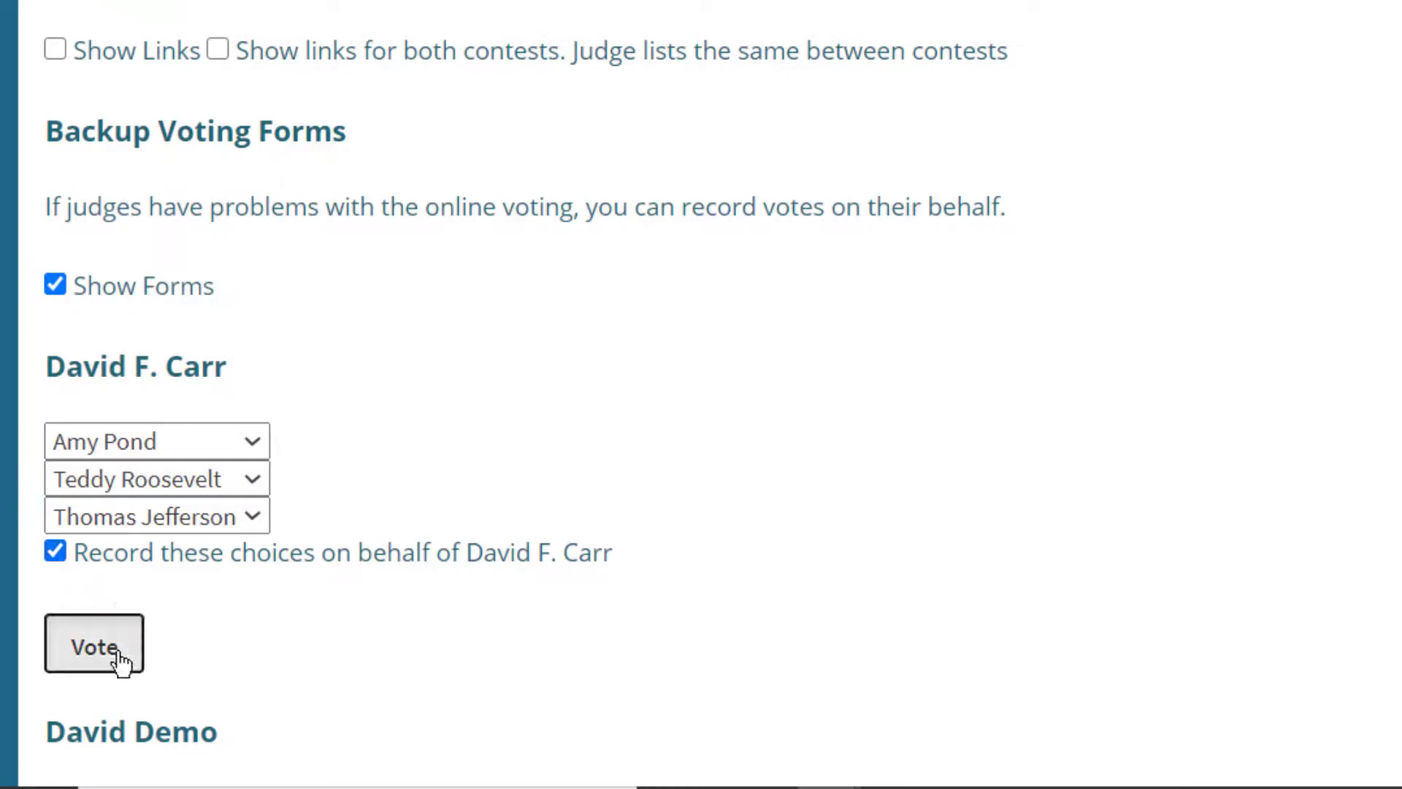